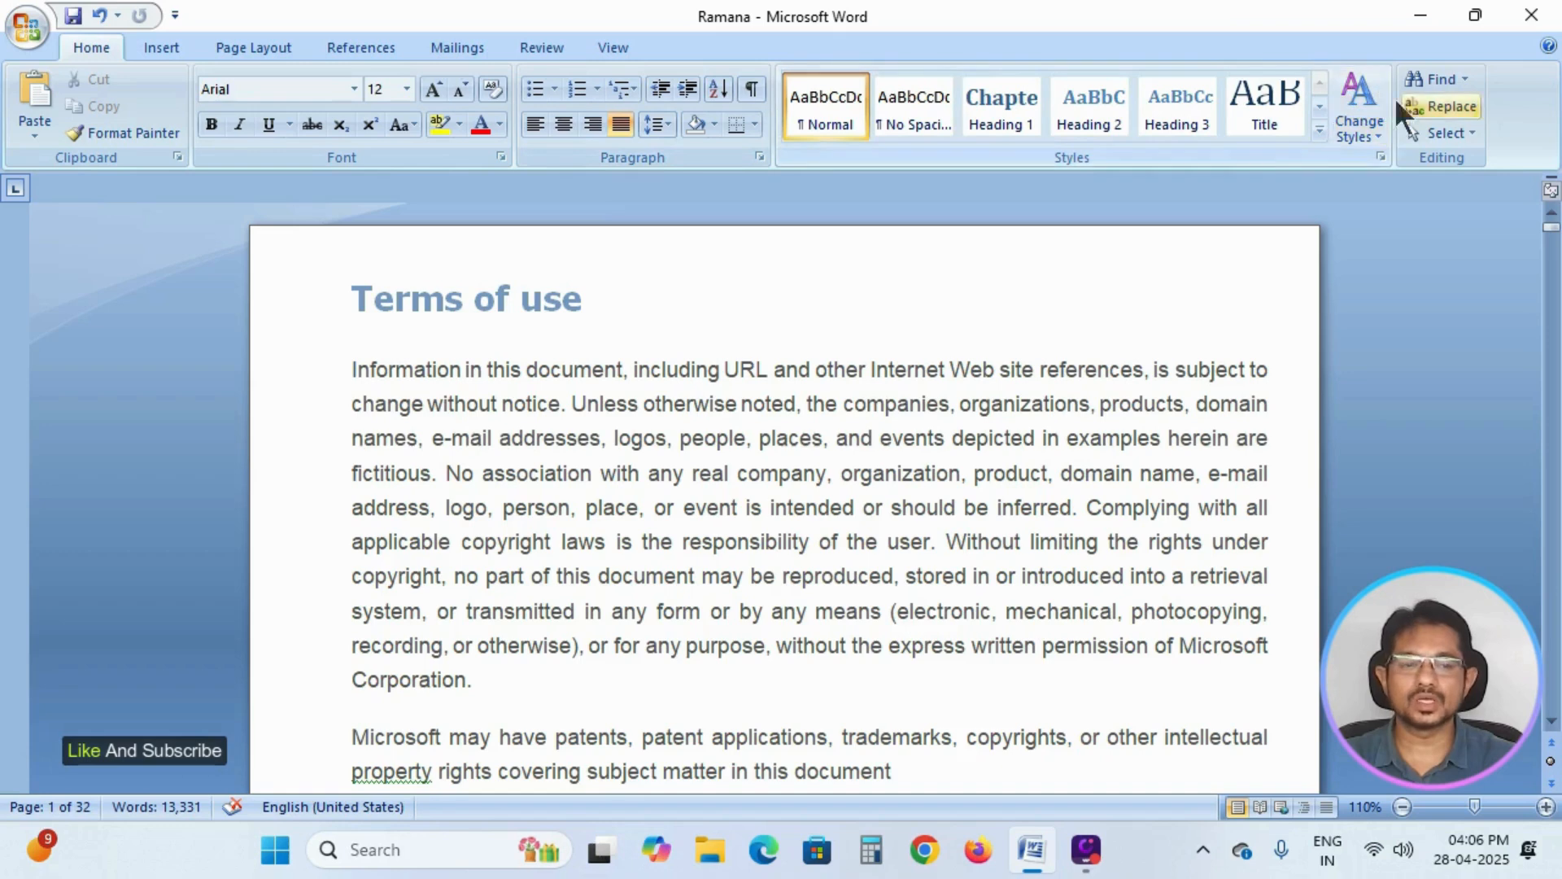
Insert the built-in Motion cover page at the start of the document.
left_click(163, 46)
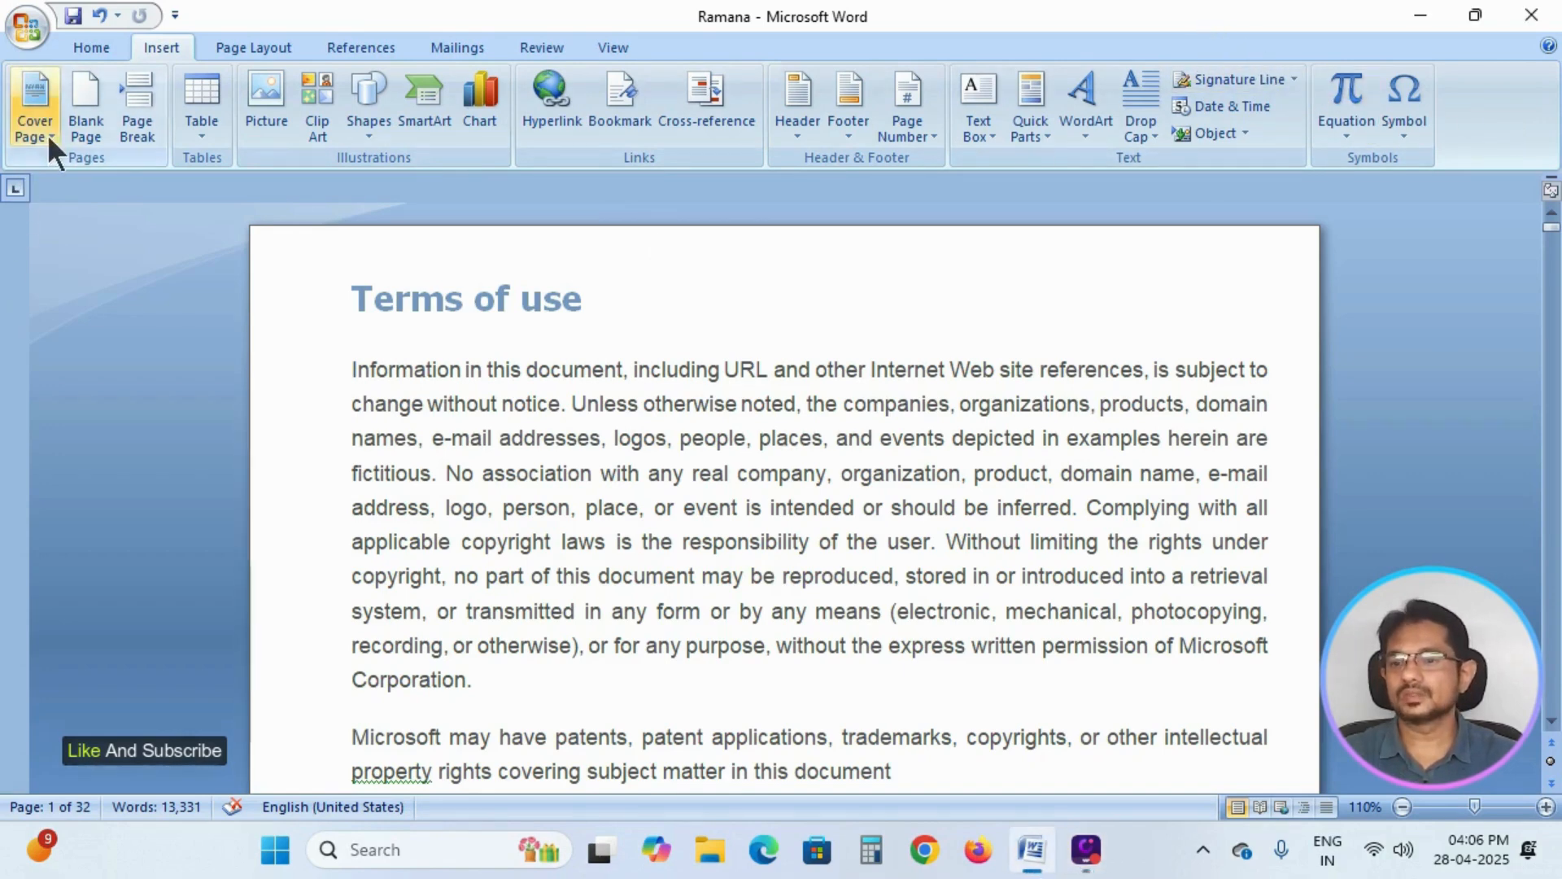
left_click(42, 104)
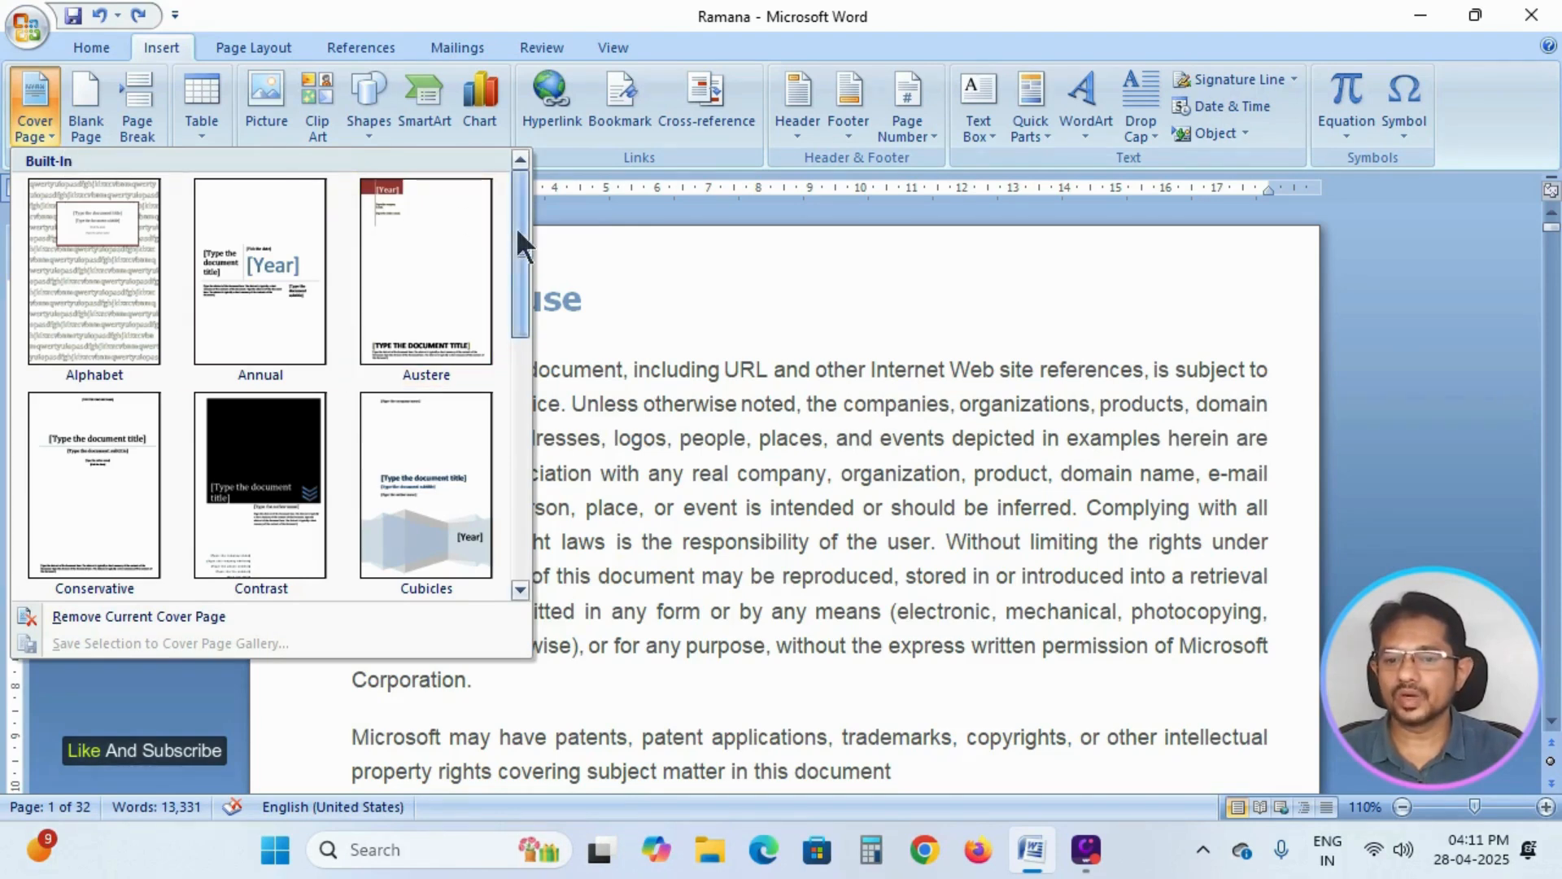
left_click_drag(516, 227, 531, 374)
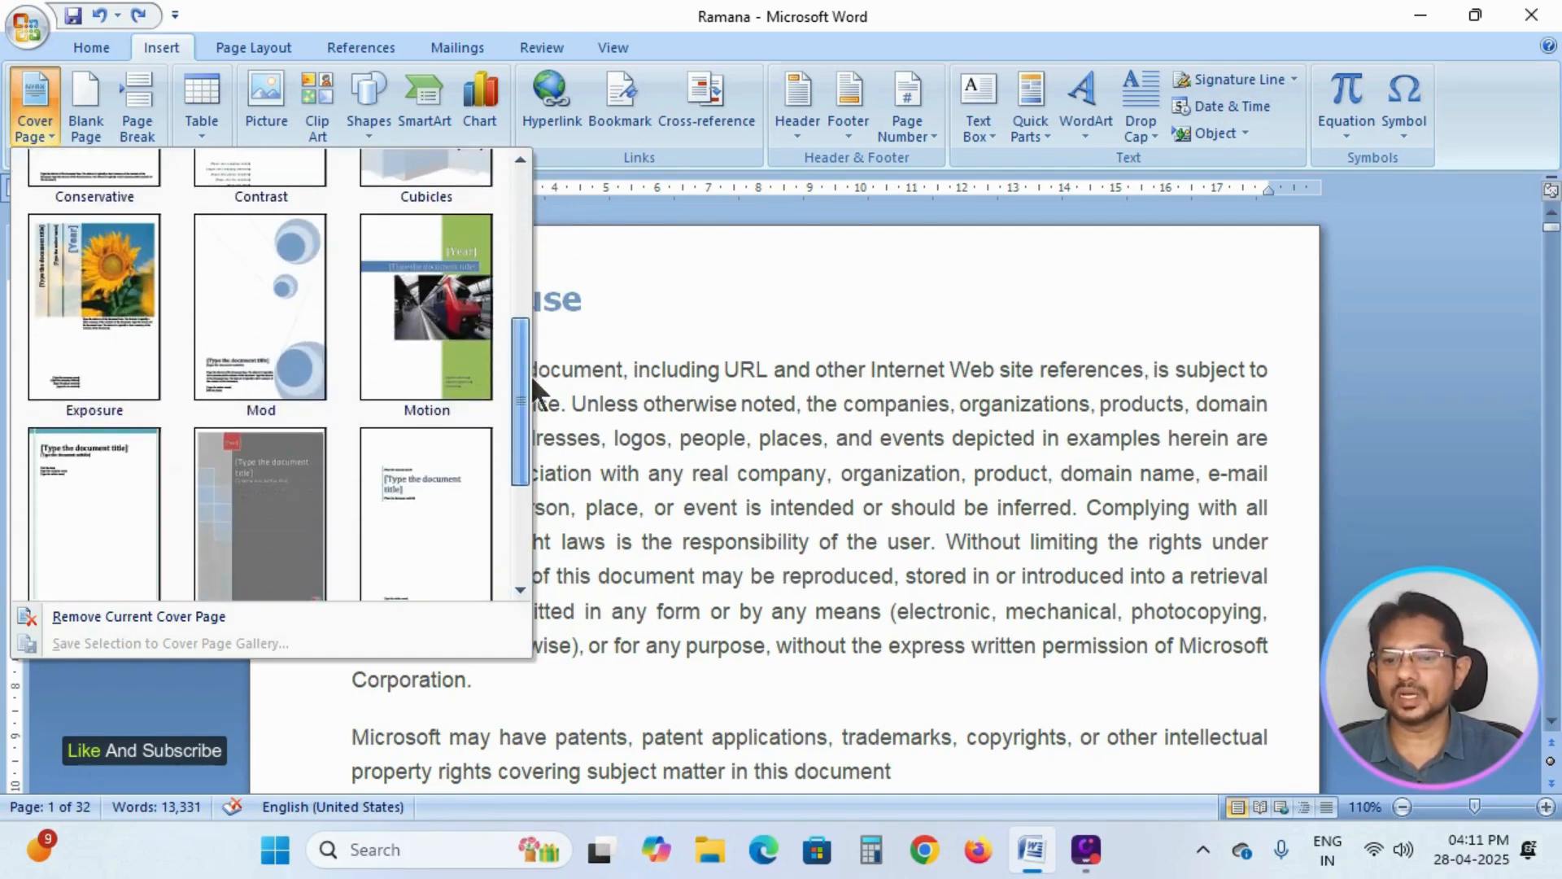
left_click(437, 302)
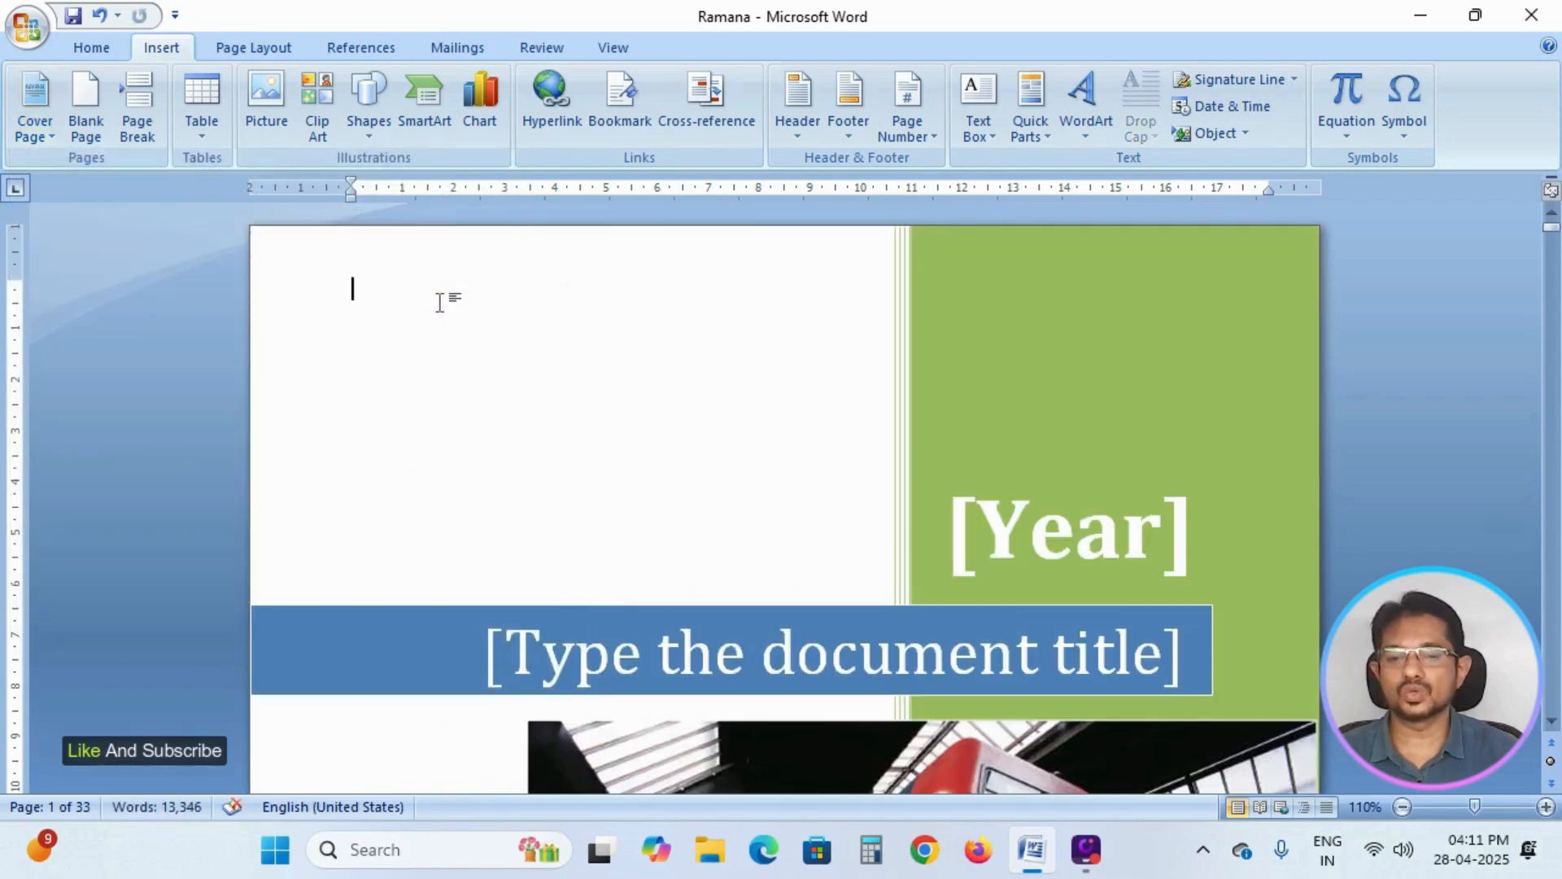
Examine the inserted cover page, including its placeholders, picture and the transition to the following Terms of use page.
scroll(540, 354, "down", 15)
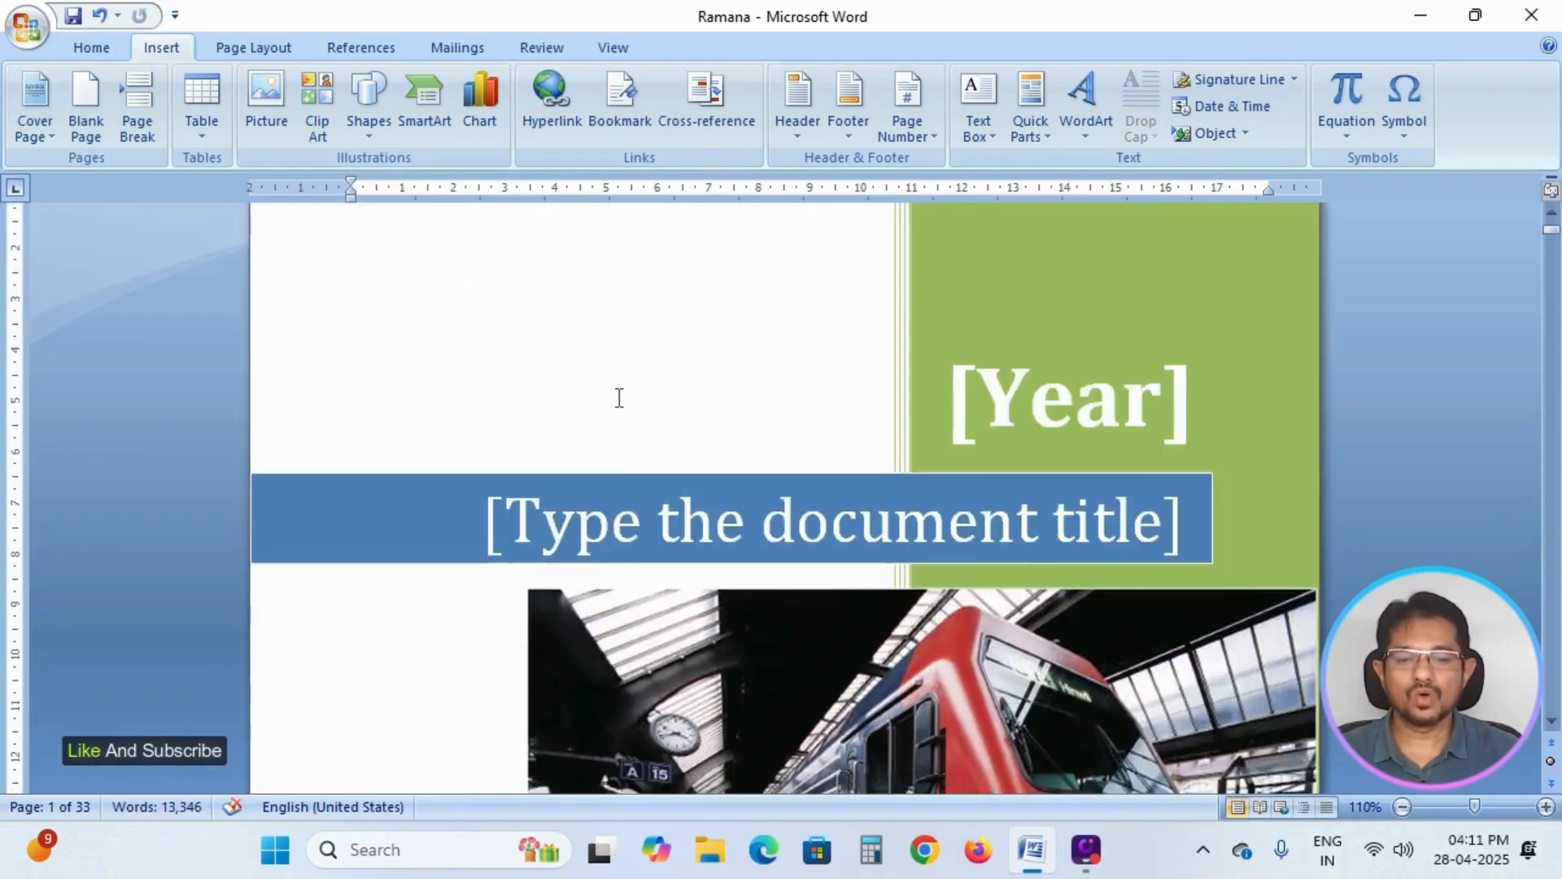
scroll(645, 443, "down", 3)
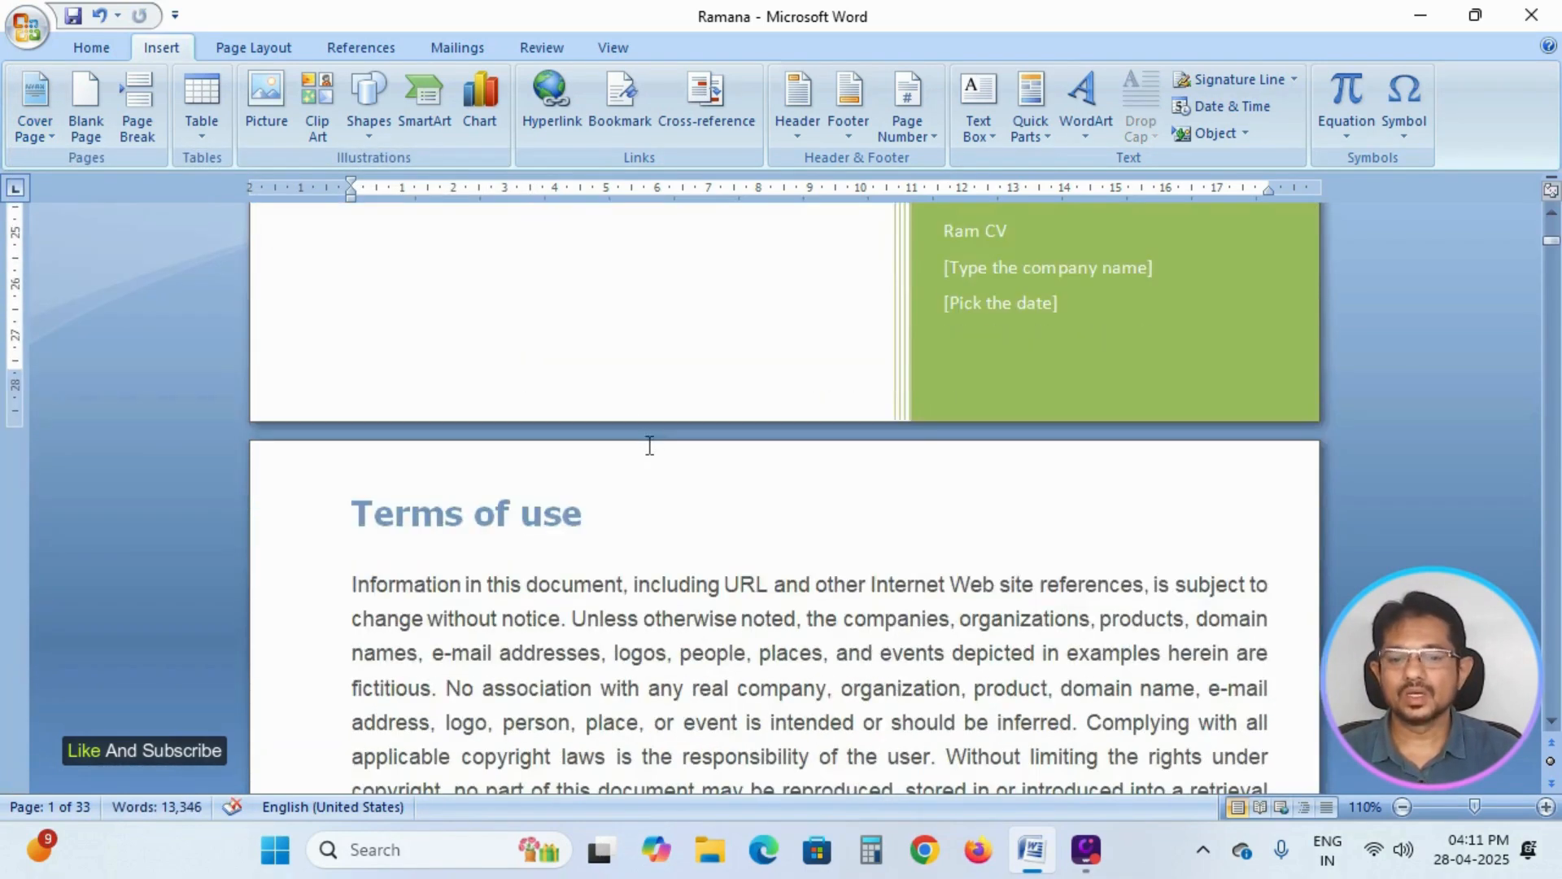
scroll(663, 398, "up", 12)
scroll(667, 373, "up", 9)
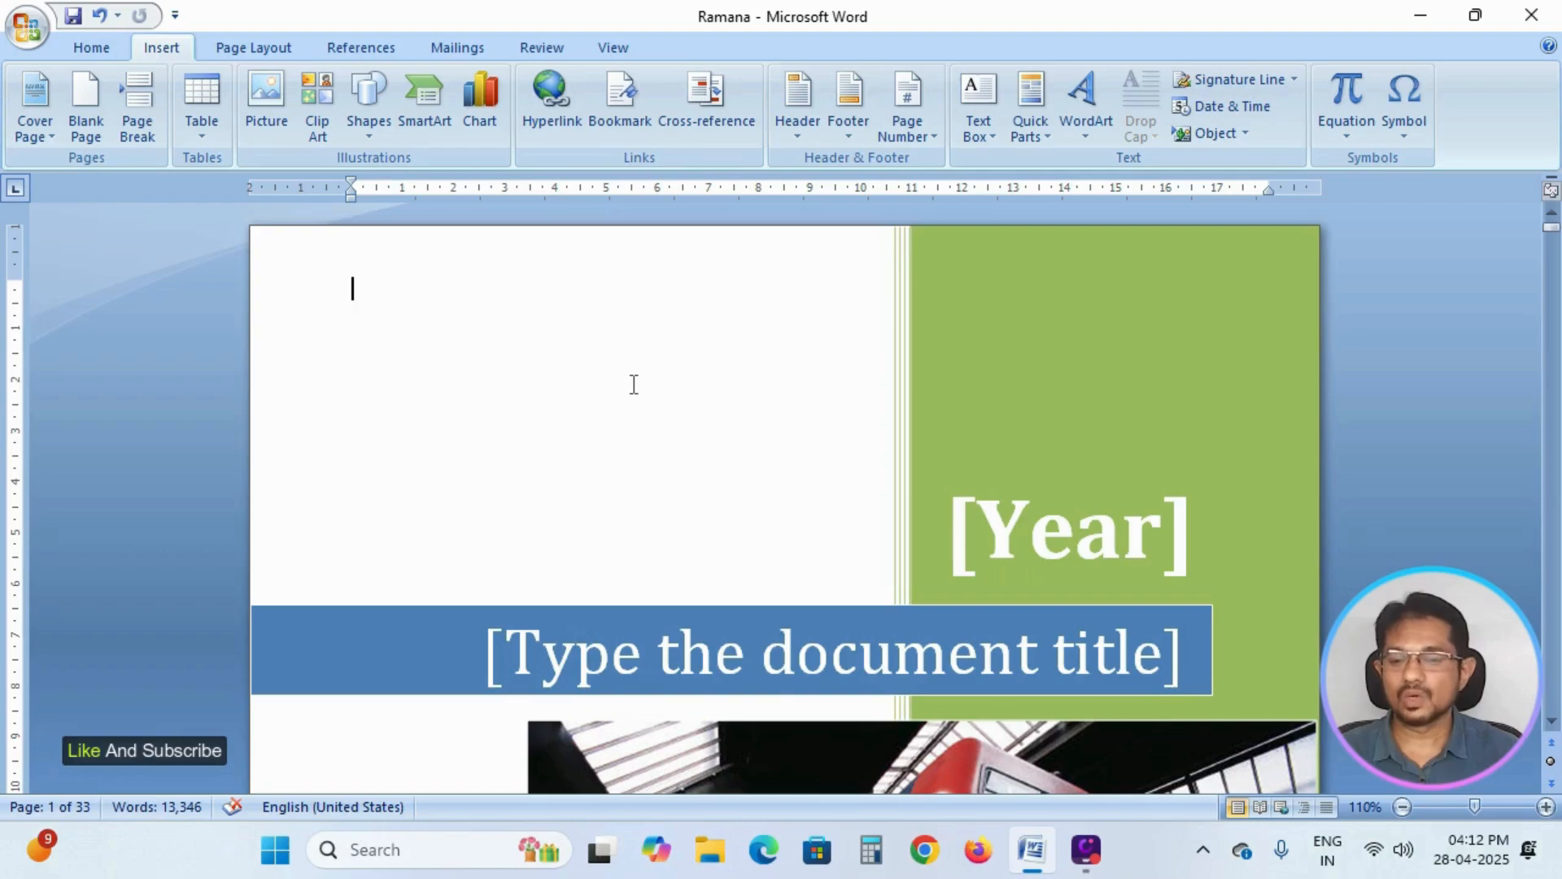
scroll(633, 384, "down", 15)
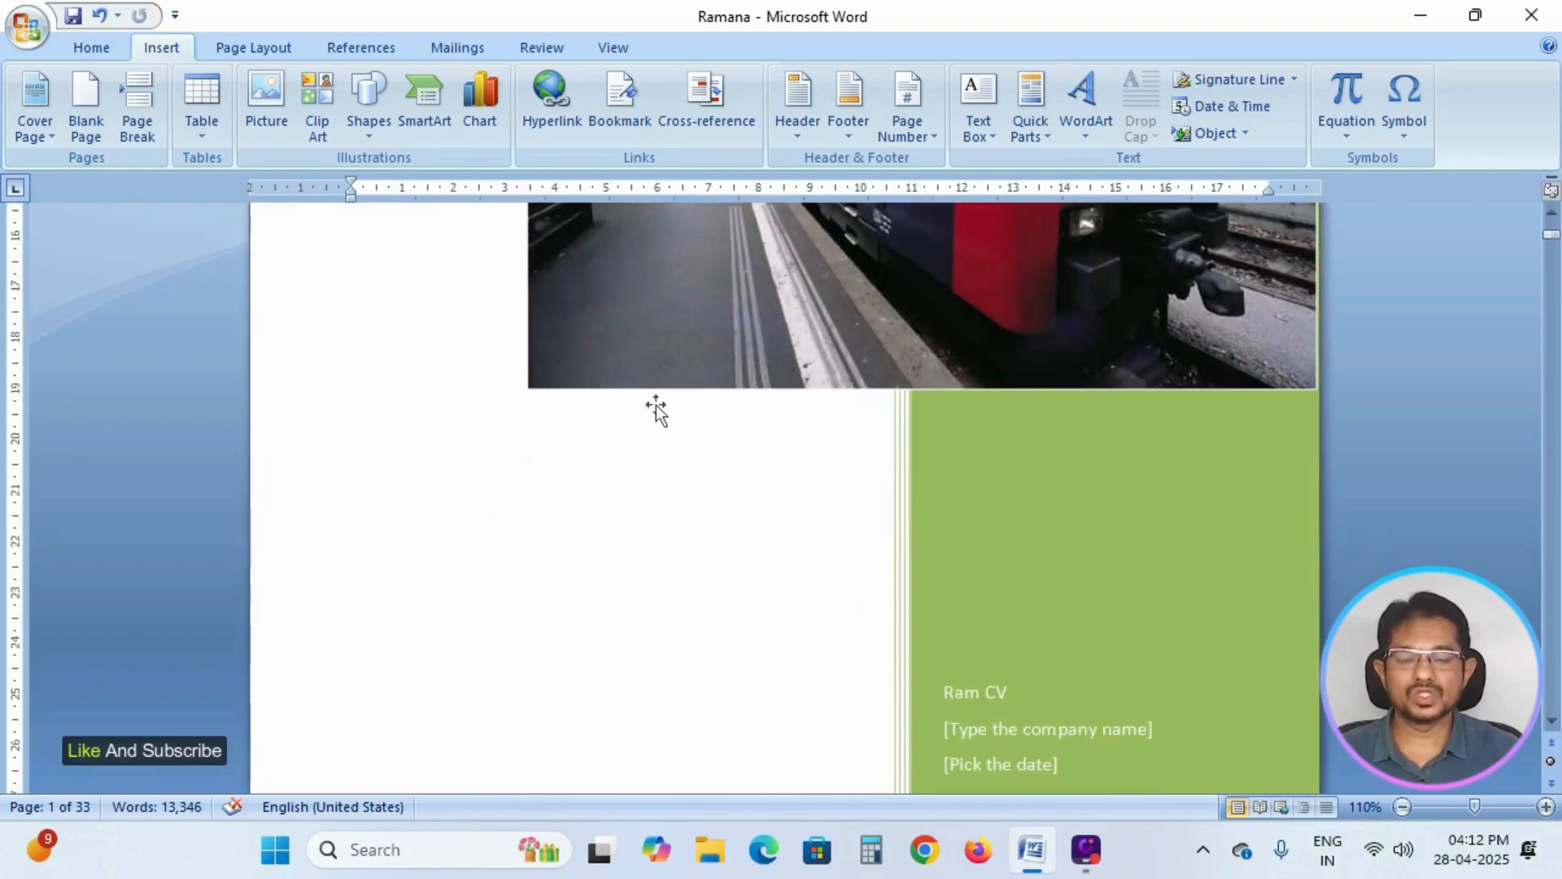
scroll(657, 407, "up", 15)
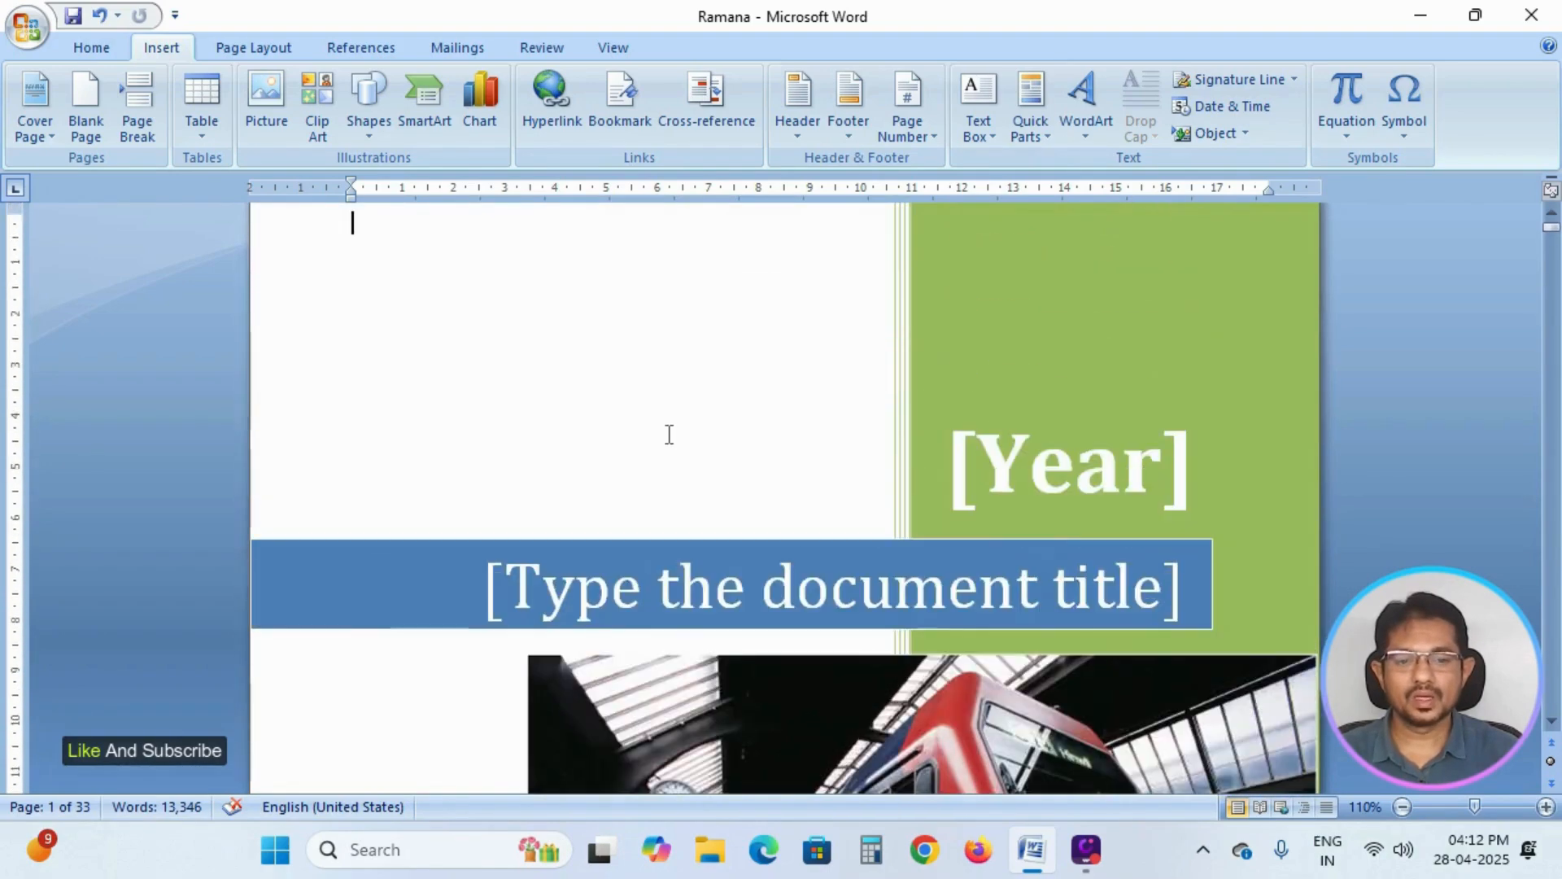
scroll(905, 419, "up", 1)
Set the cover page's year to 2025 and enter the person's name as the document title.
scroll(905, 419, "down", 2)
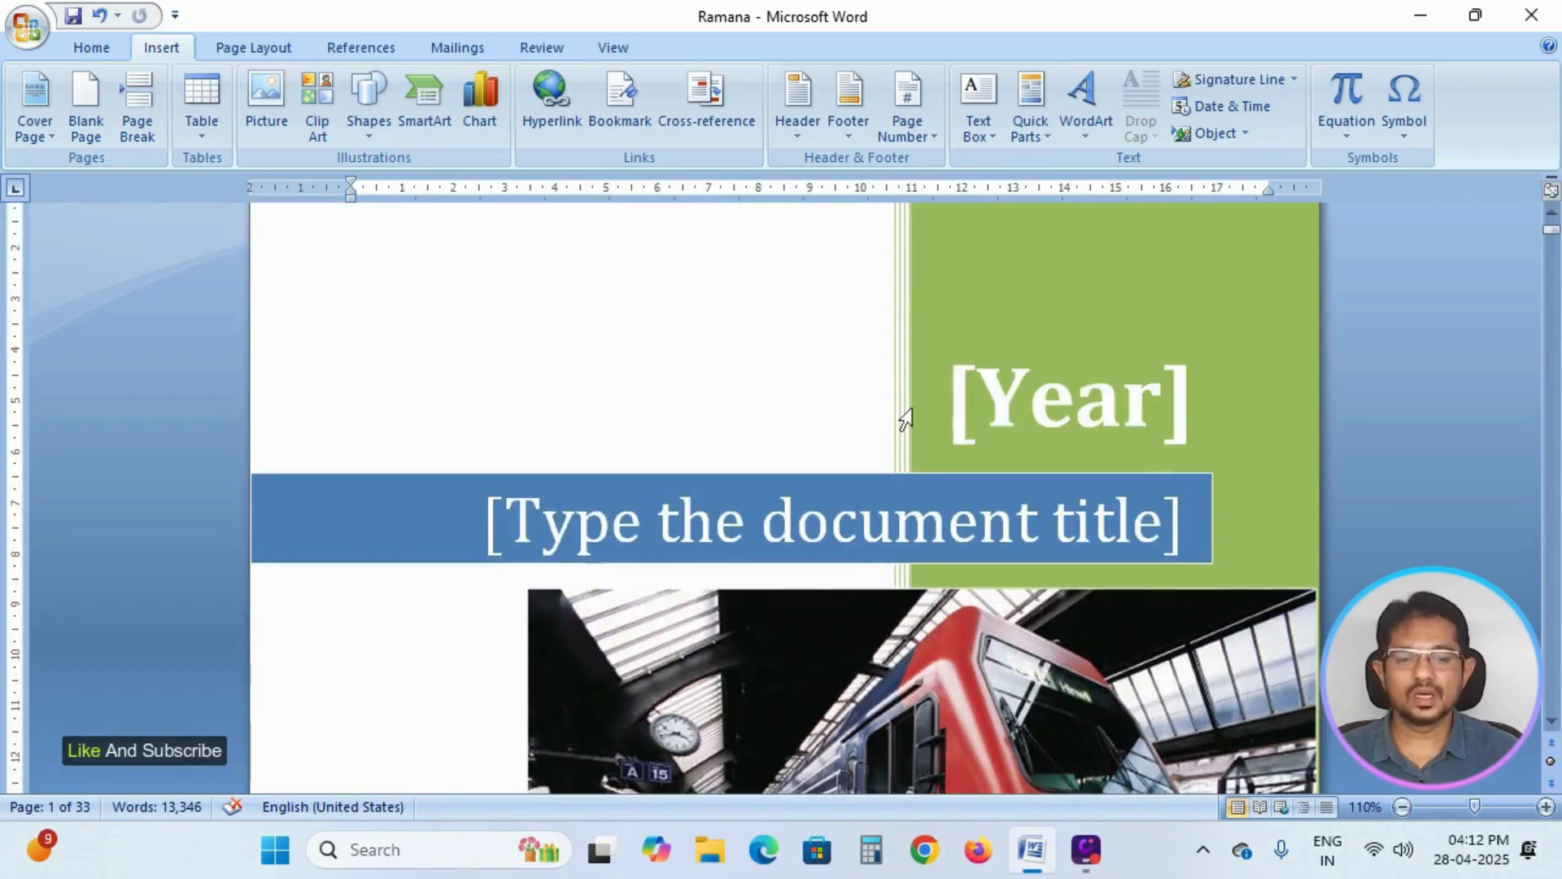
left_click(1089, 400)
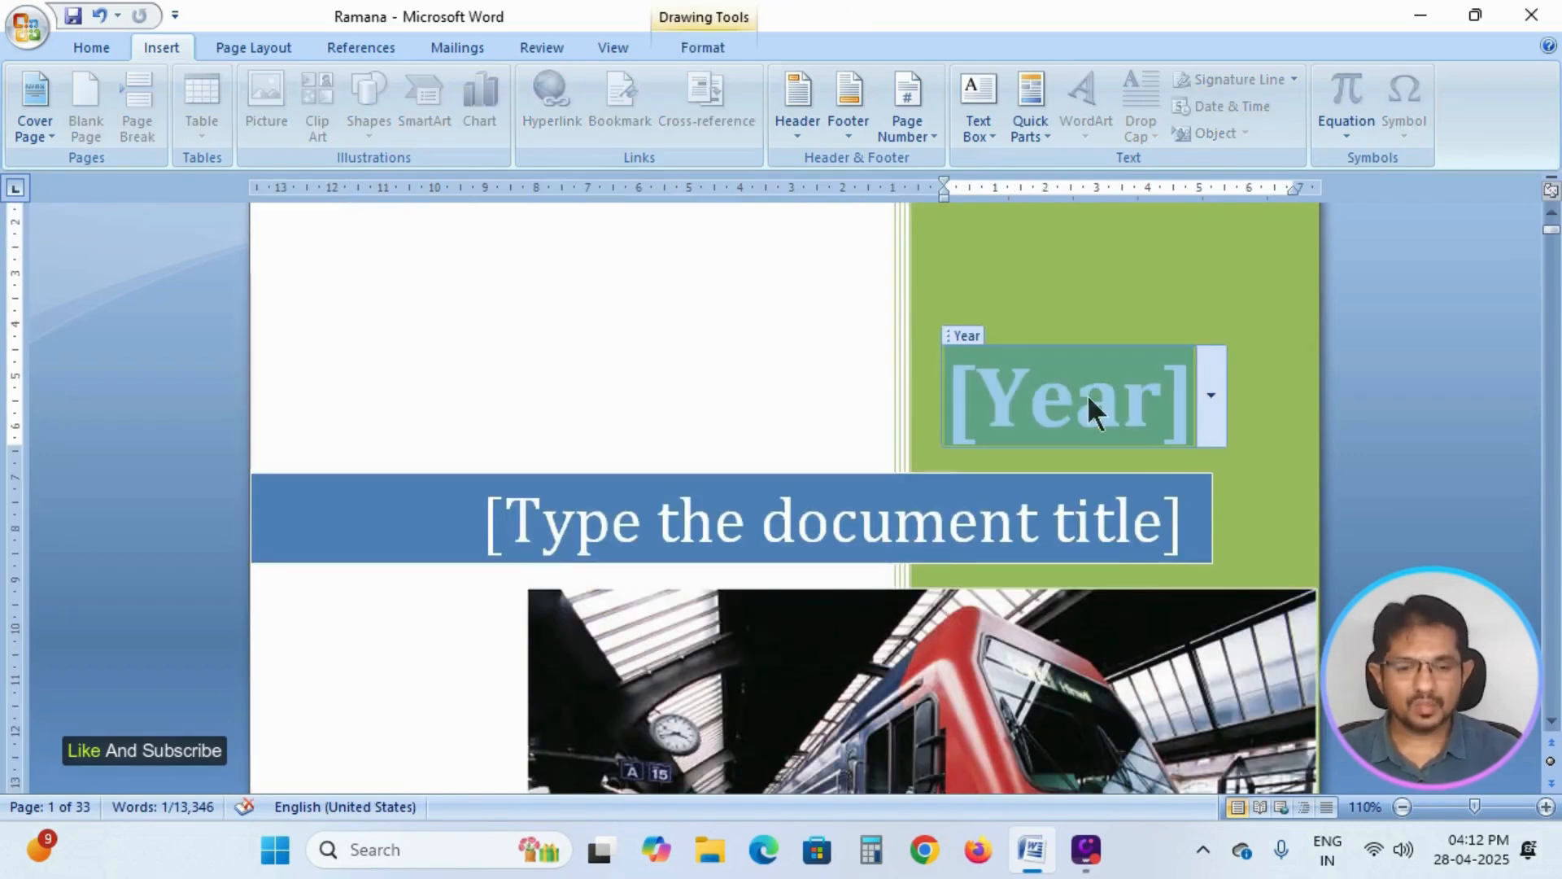
type("2025")
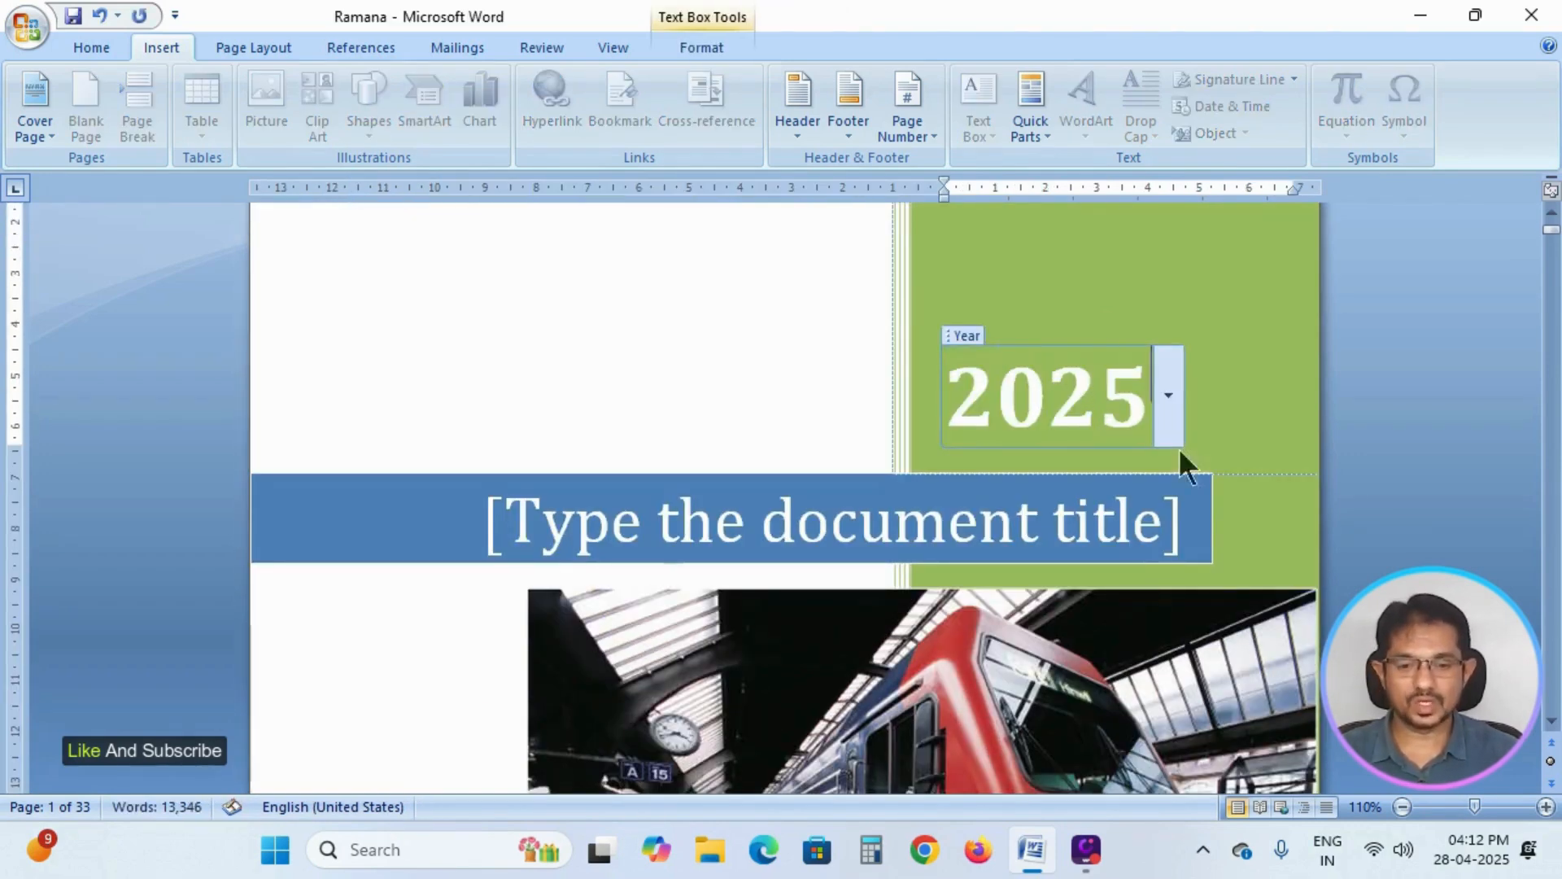
left_click(1006, 531)
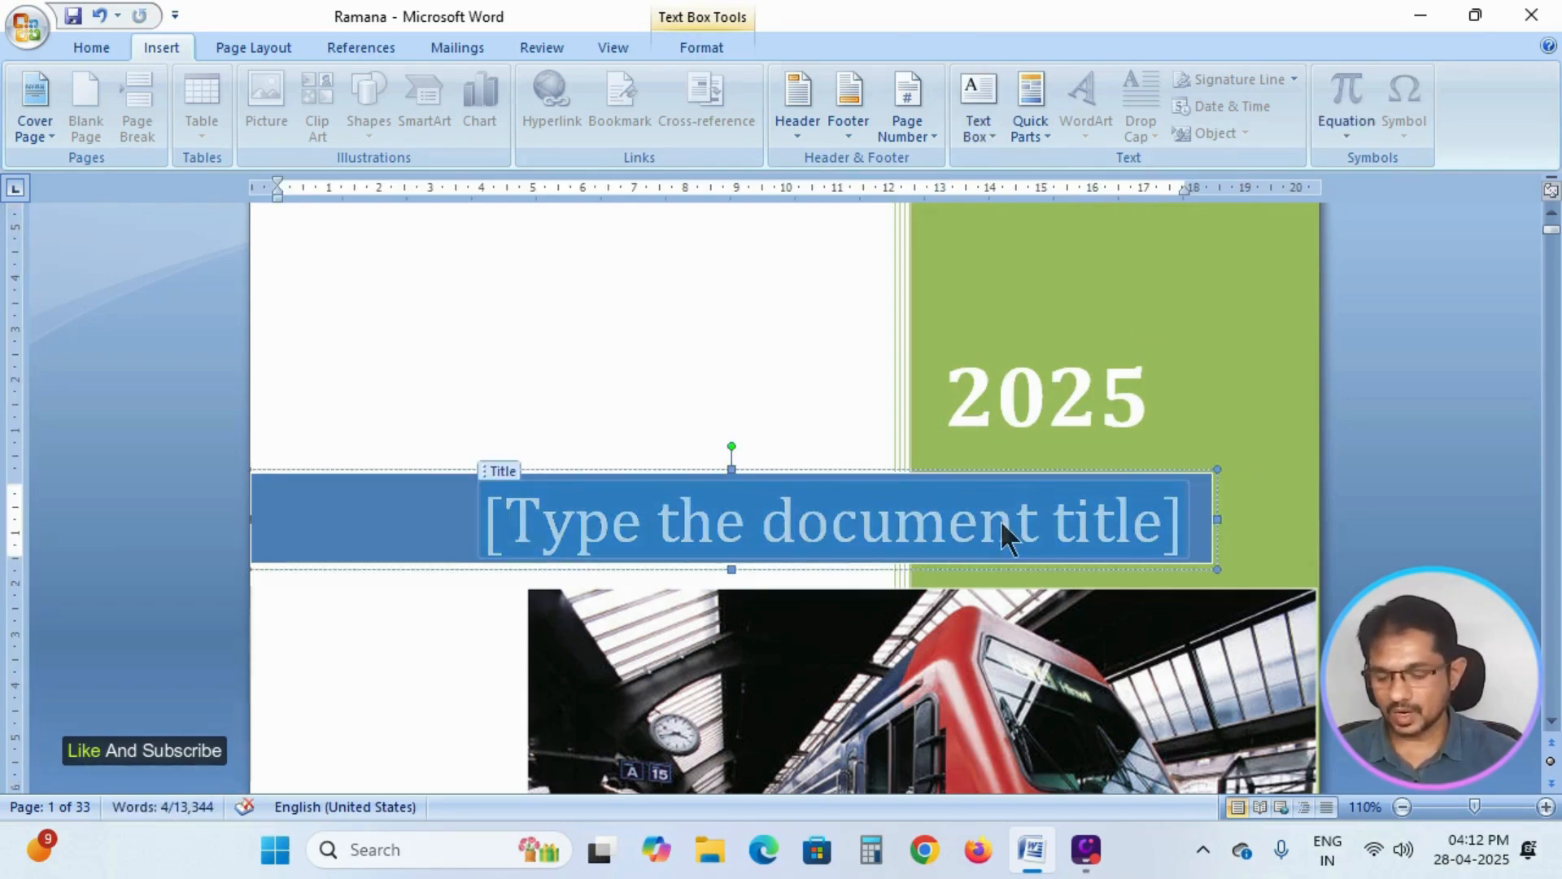
type("Ramana")
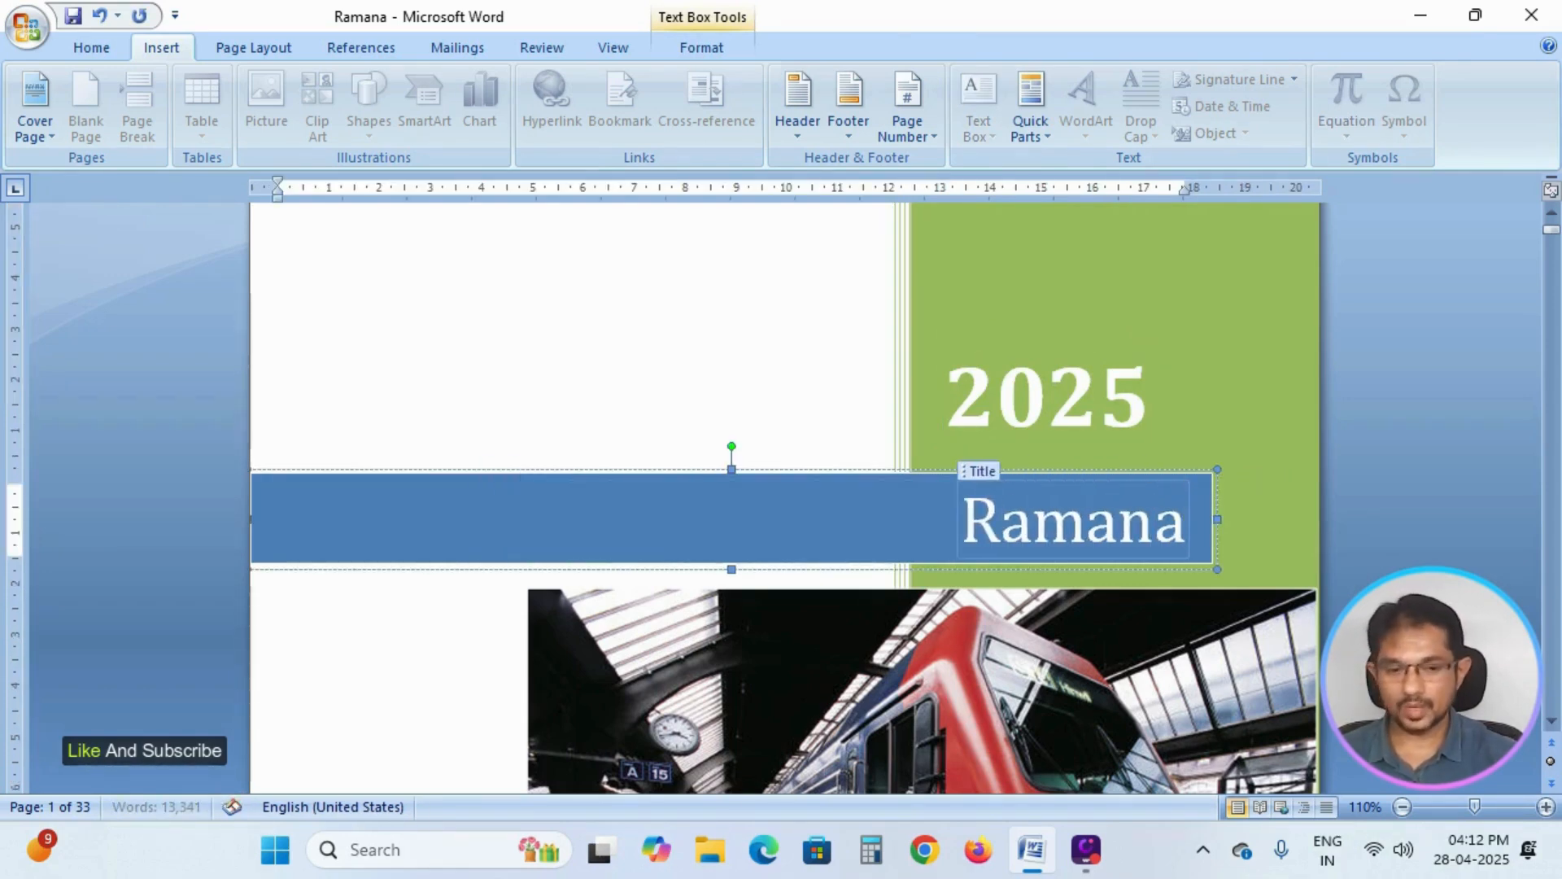
type(" CV")
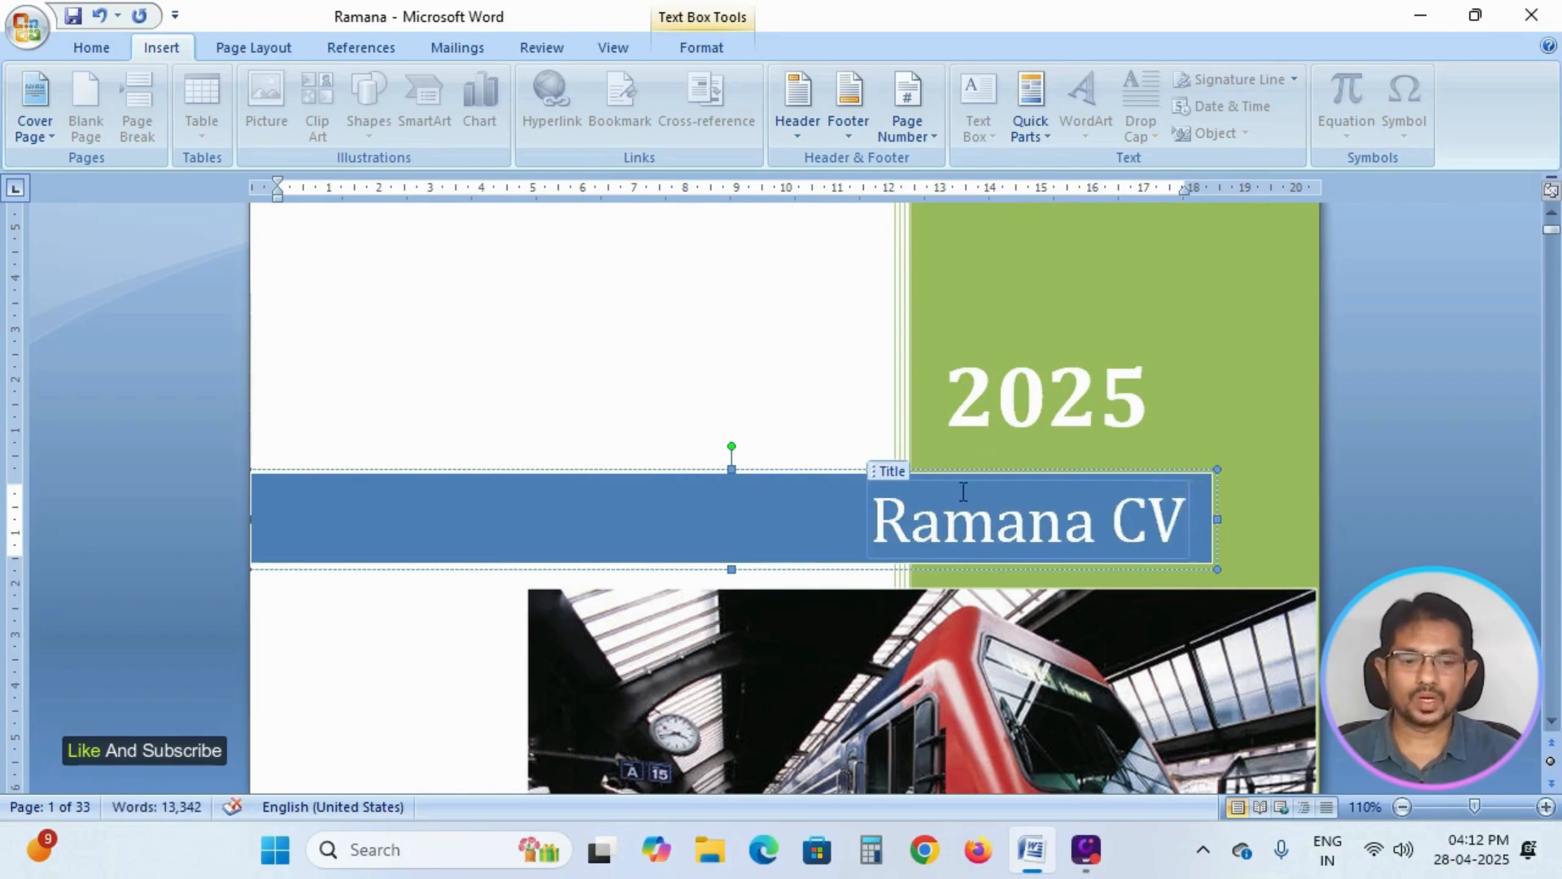
Set the cover page's train picture to +20 % brightness, and return it to 0 % (Normal).
scroll(1054, 509, "down", 3)
scroll(1054, 509, "down", 1)
scroll(1056, 511, "down", 5)
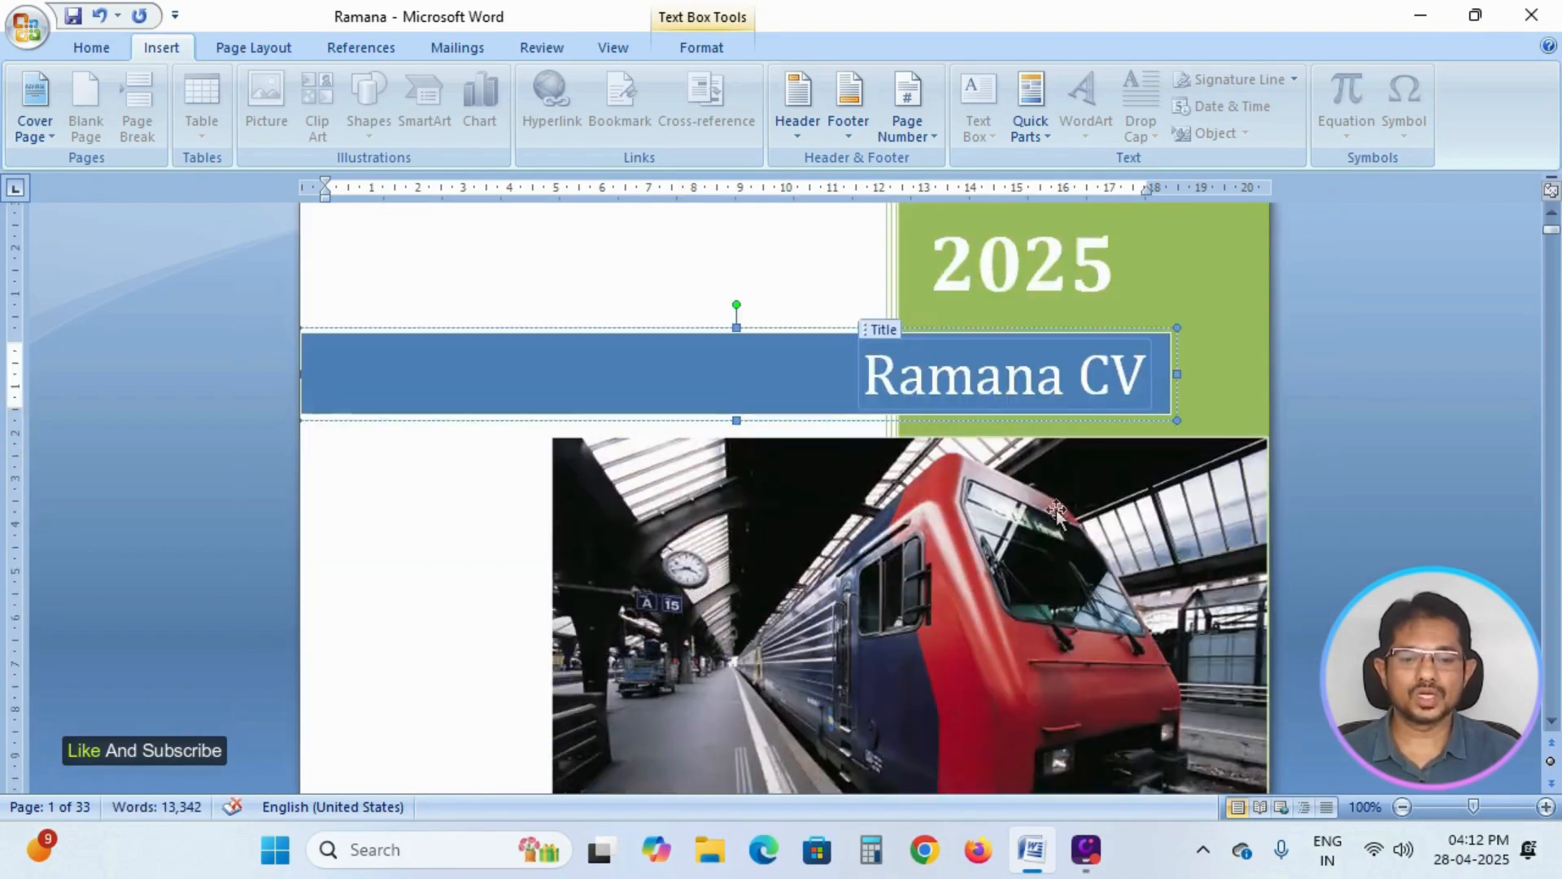
scroll(1056, 511, "down", 3)
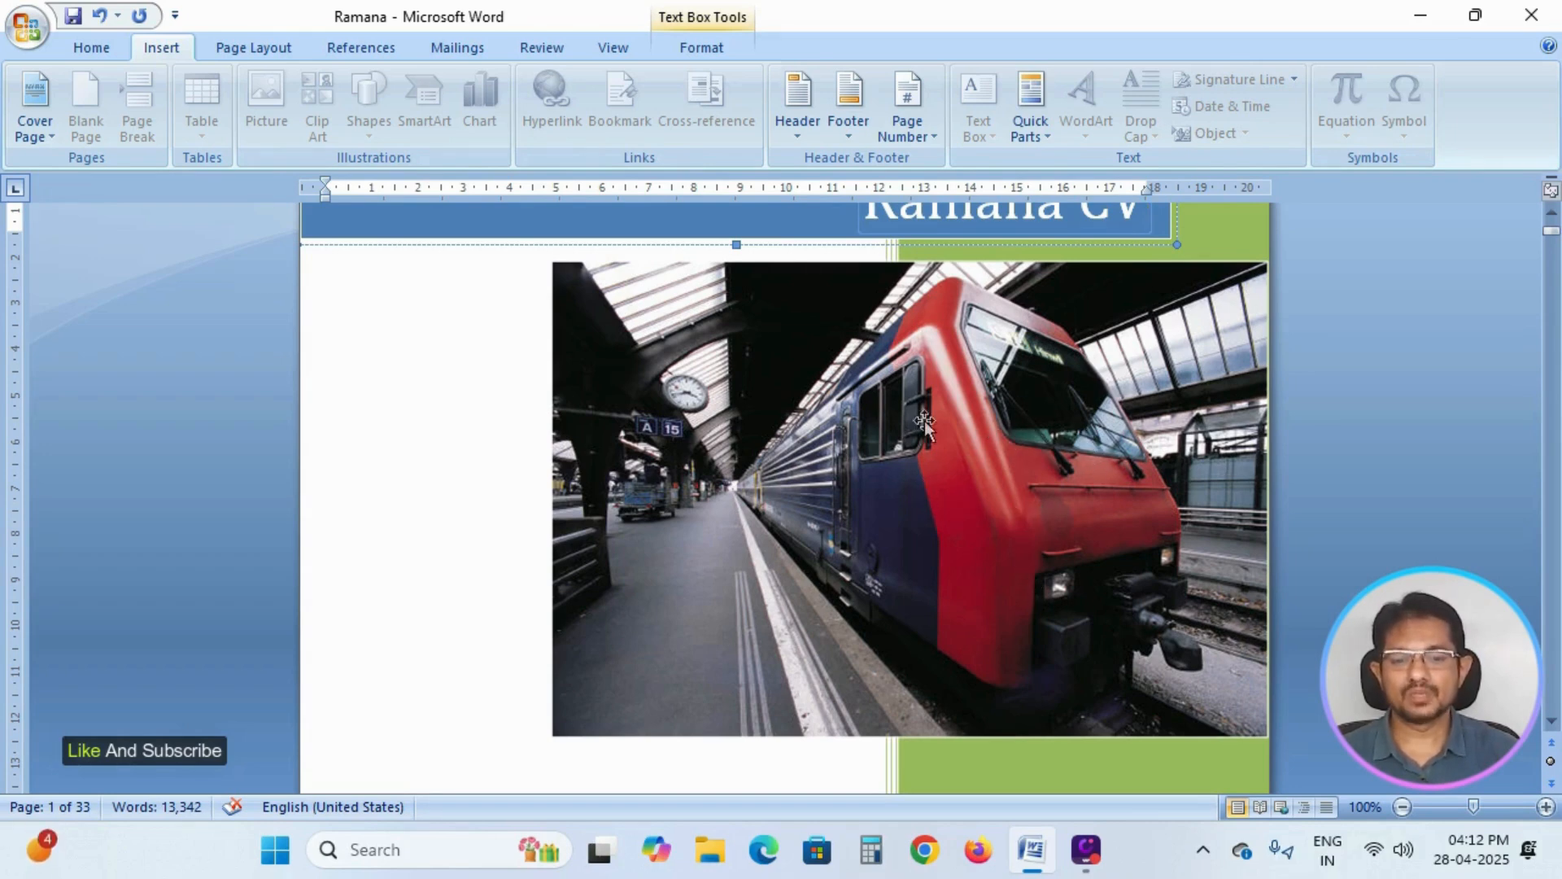
double_click(917, 472)
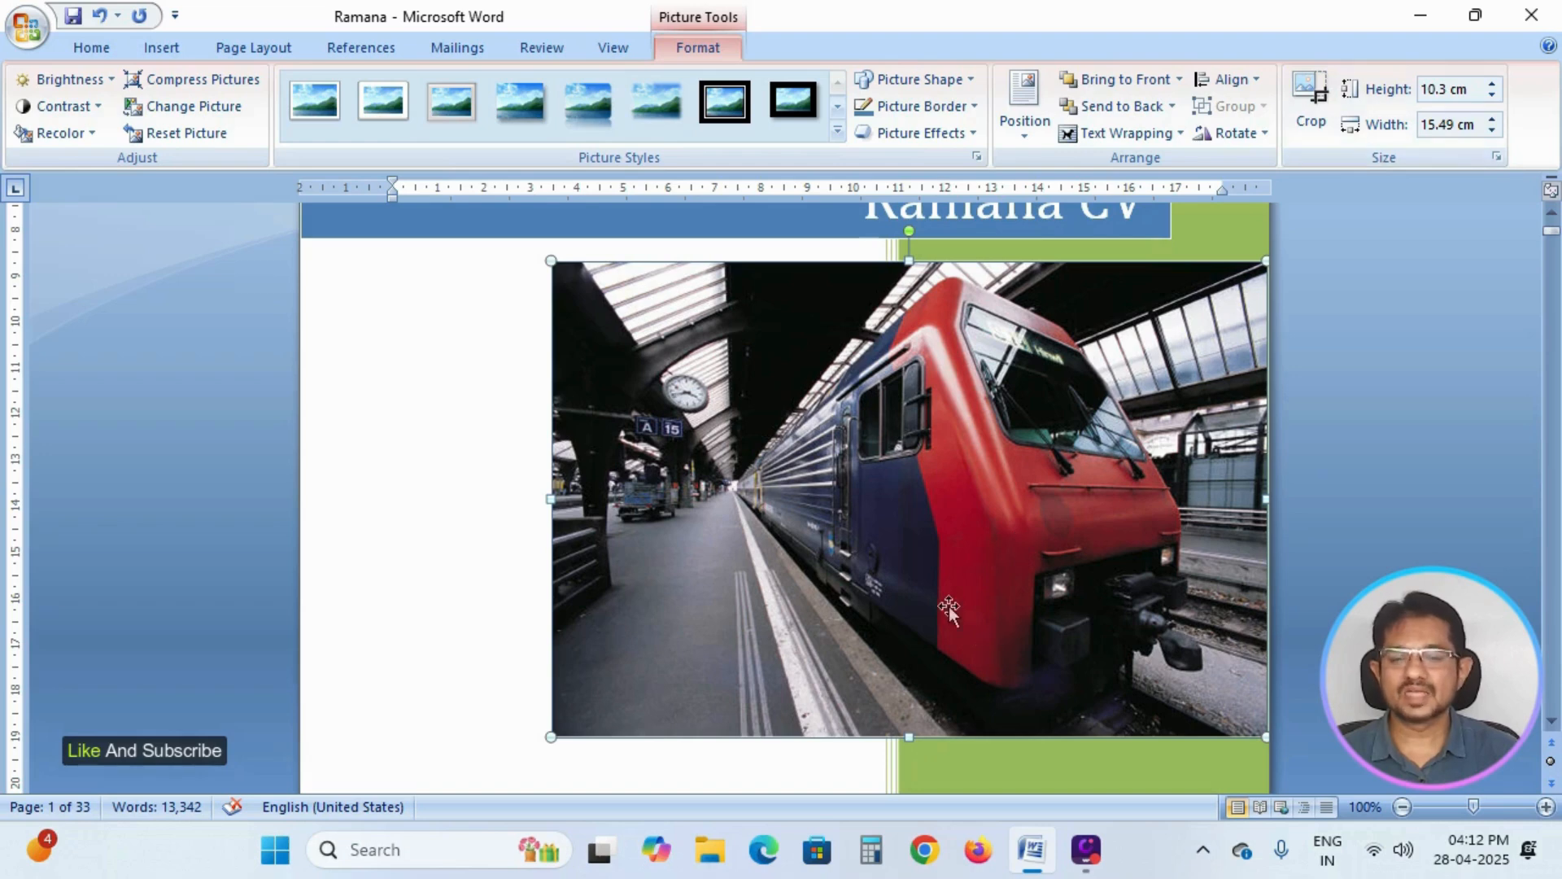
left_click(111, 80)
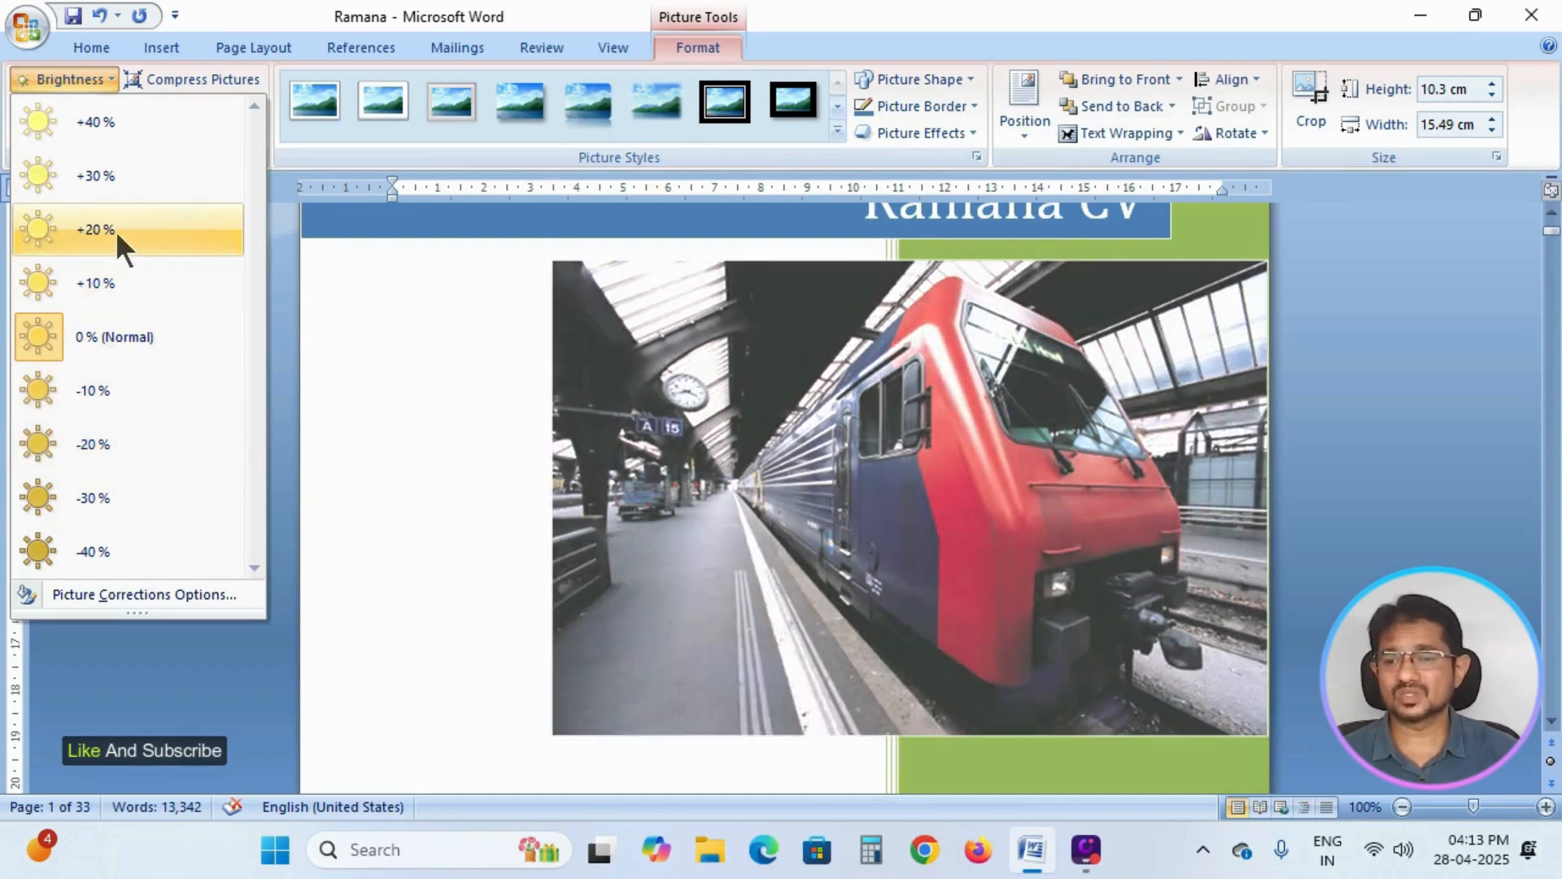
left_click(115, 231)
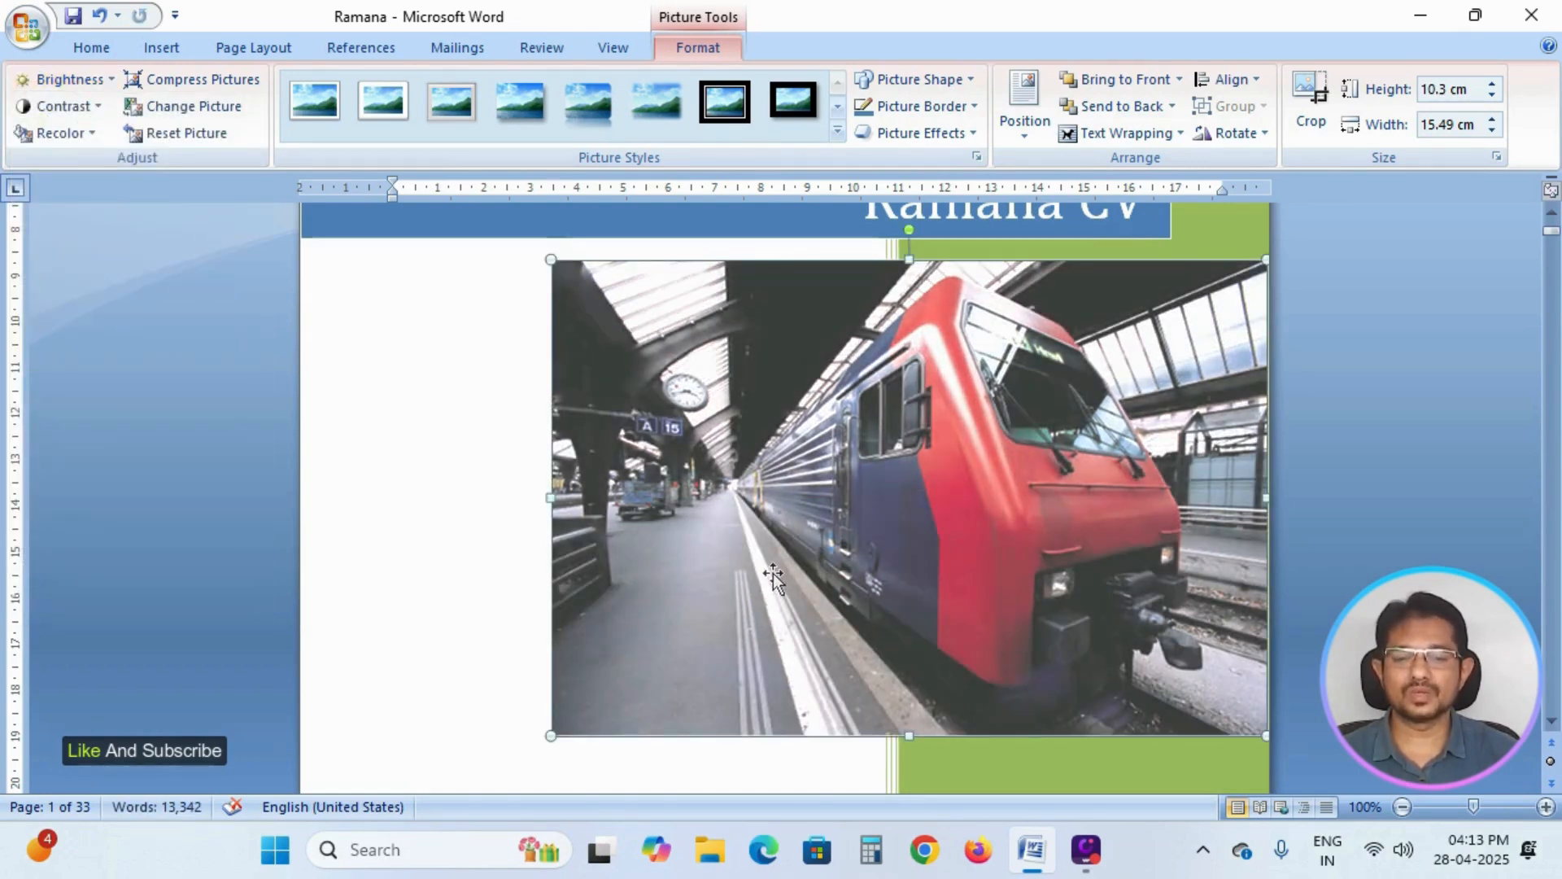
left_click(111, 78)
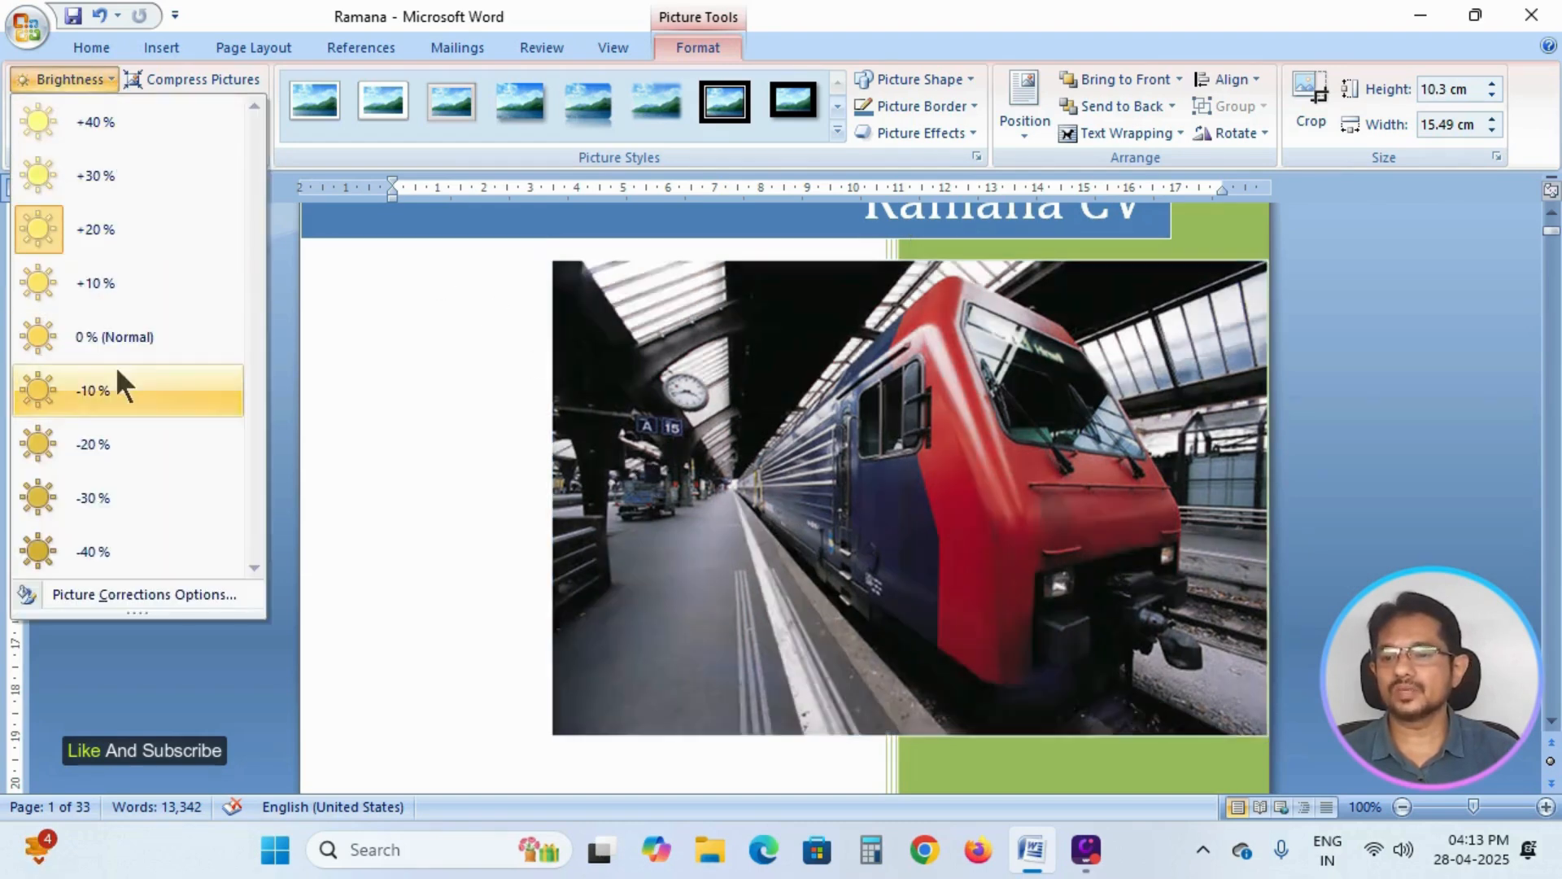
left_click(105, 340)
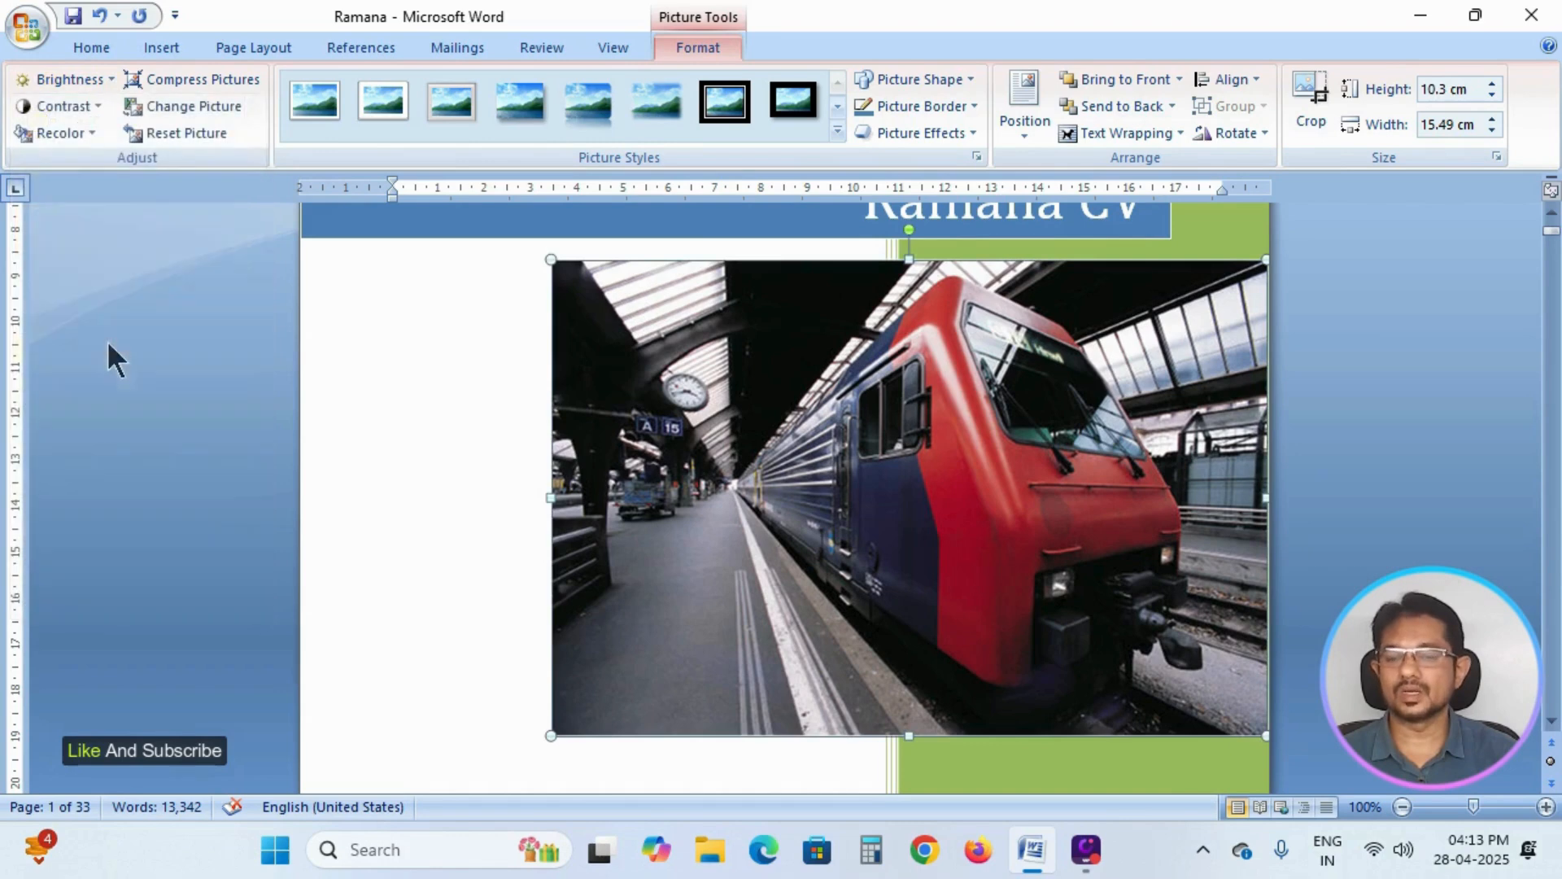
Set the train picture's contrast to -20 %, and return it to 0 % (Normal).
left_click(97, 104)
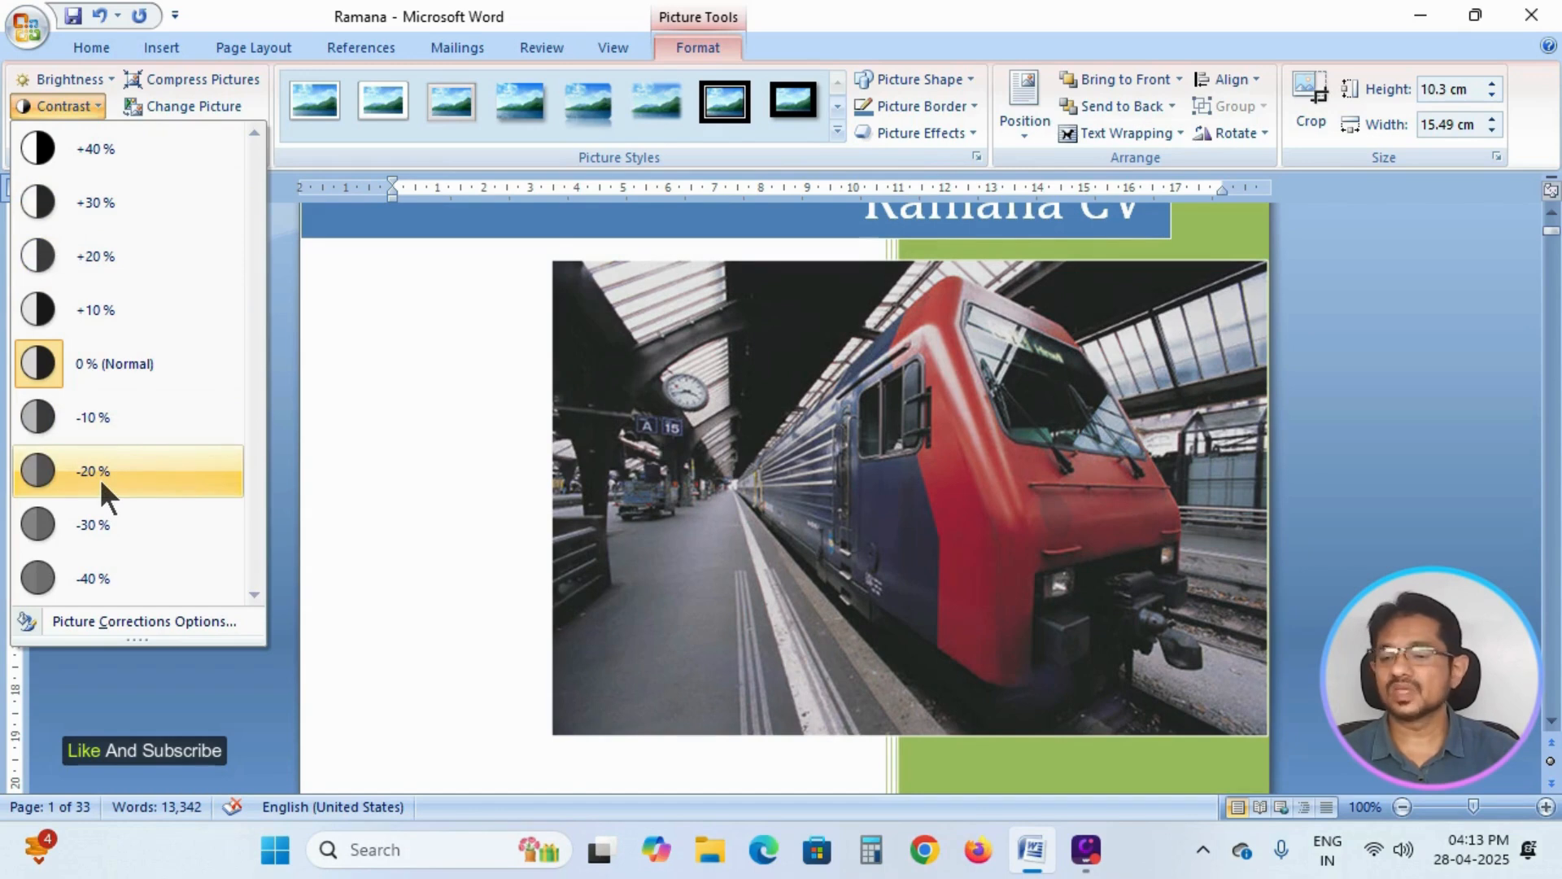
left_click(99, 477)
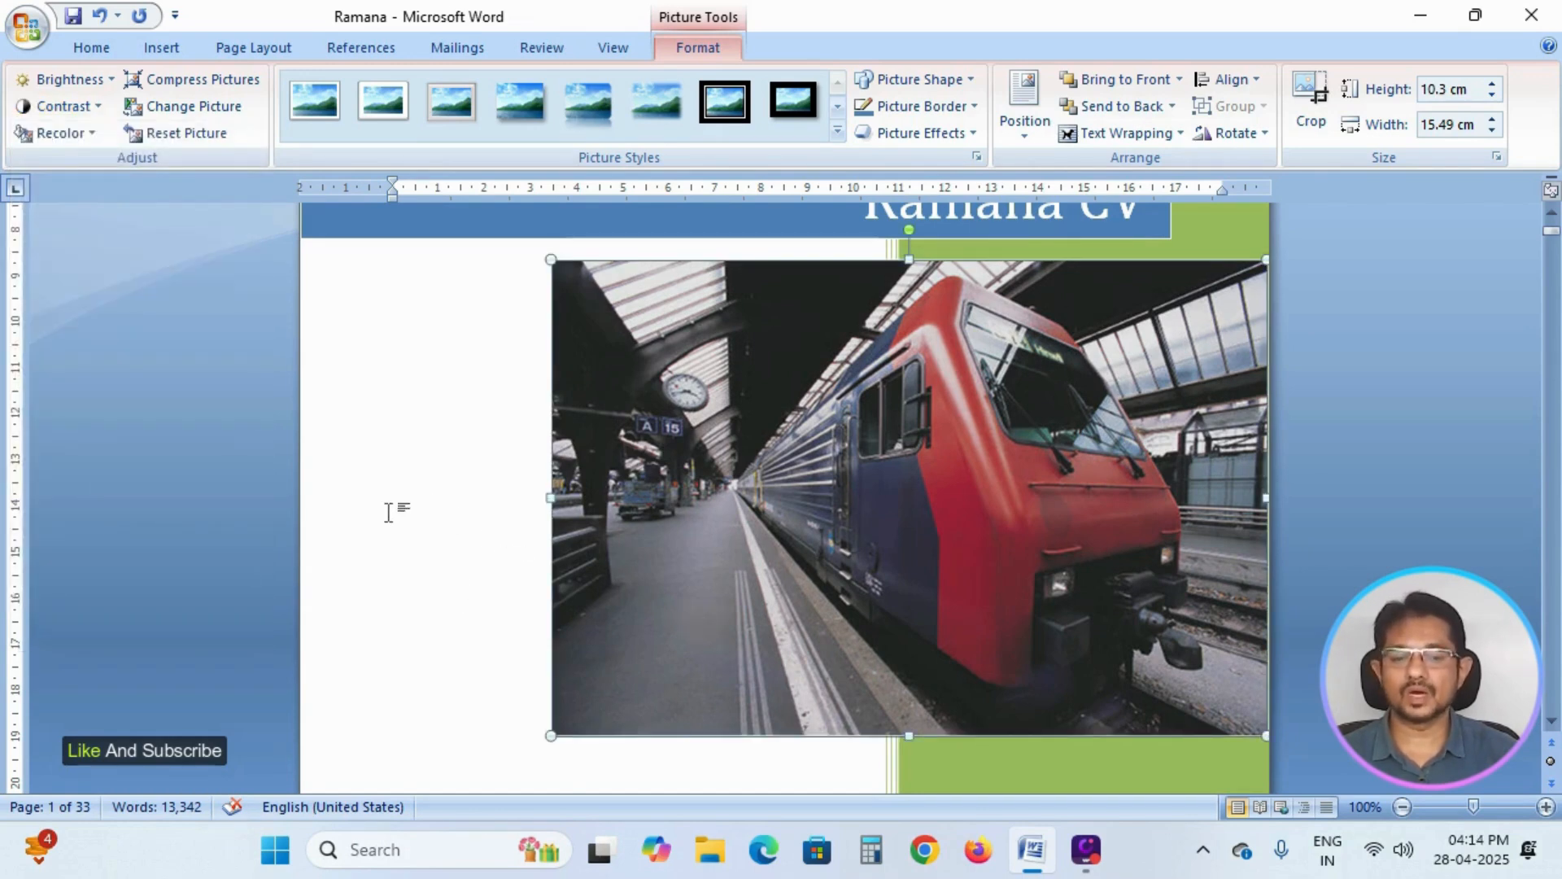
left_click(95, 106)
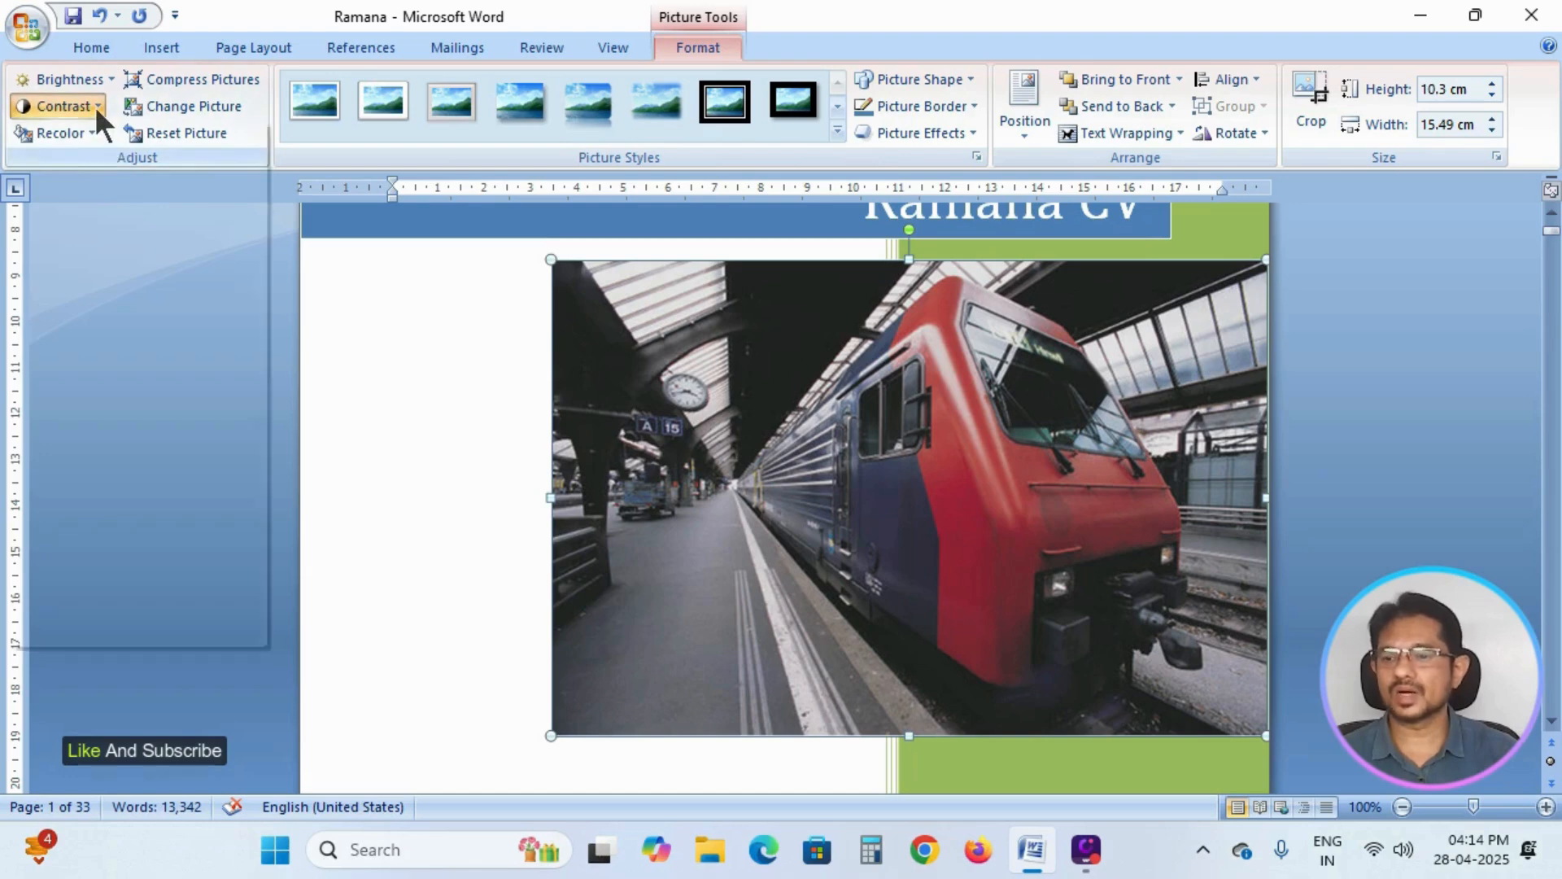
left_click(91, 369)
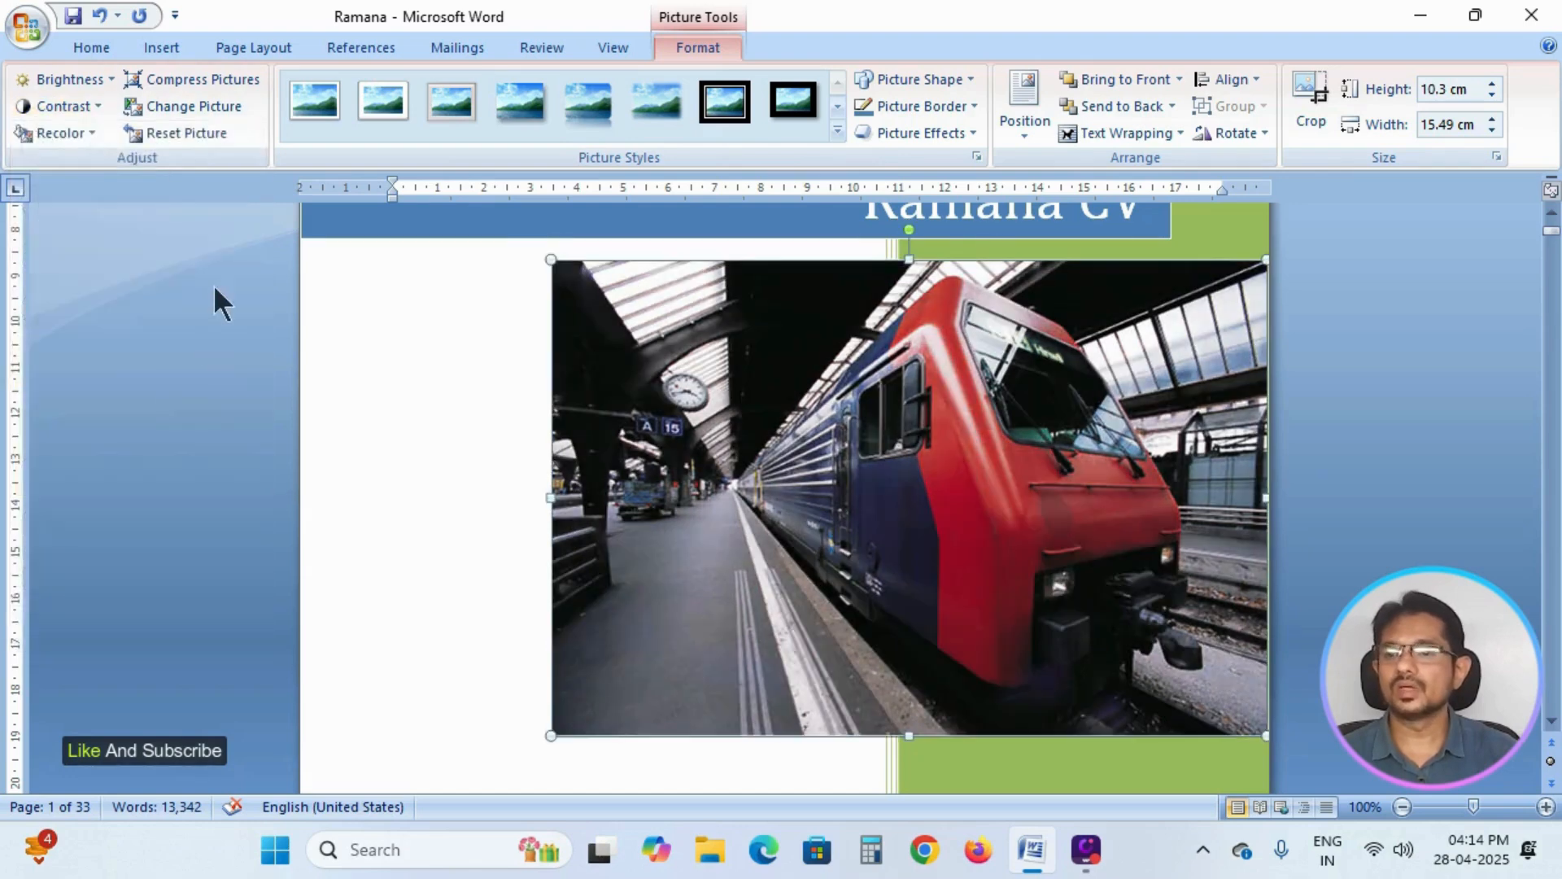
Recolor the train picture with the orange light variation, and restore its original colors with No Recolor.
left_click(75, 136)
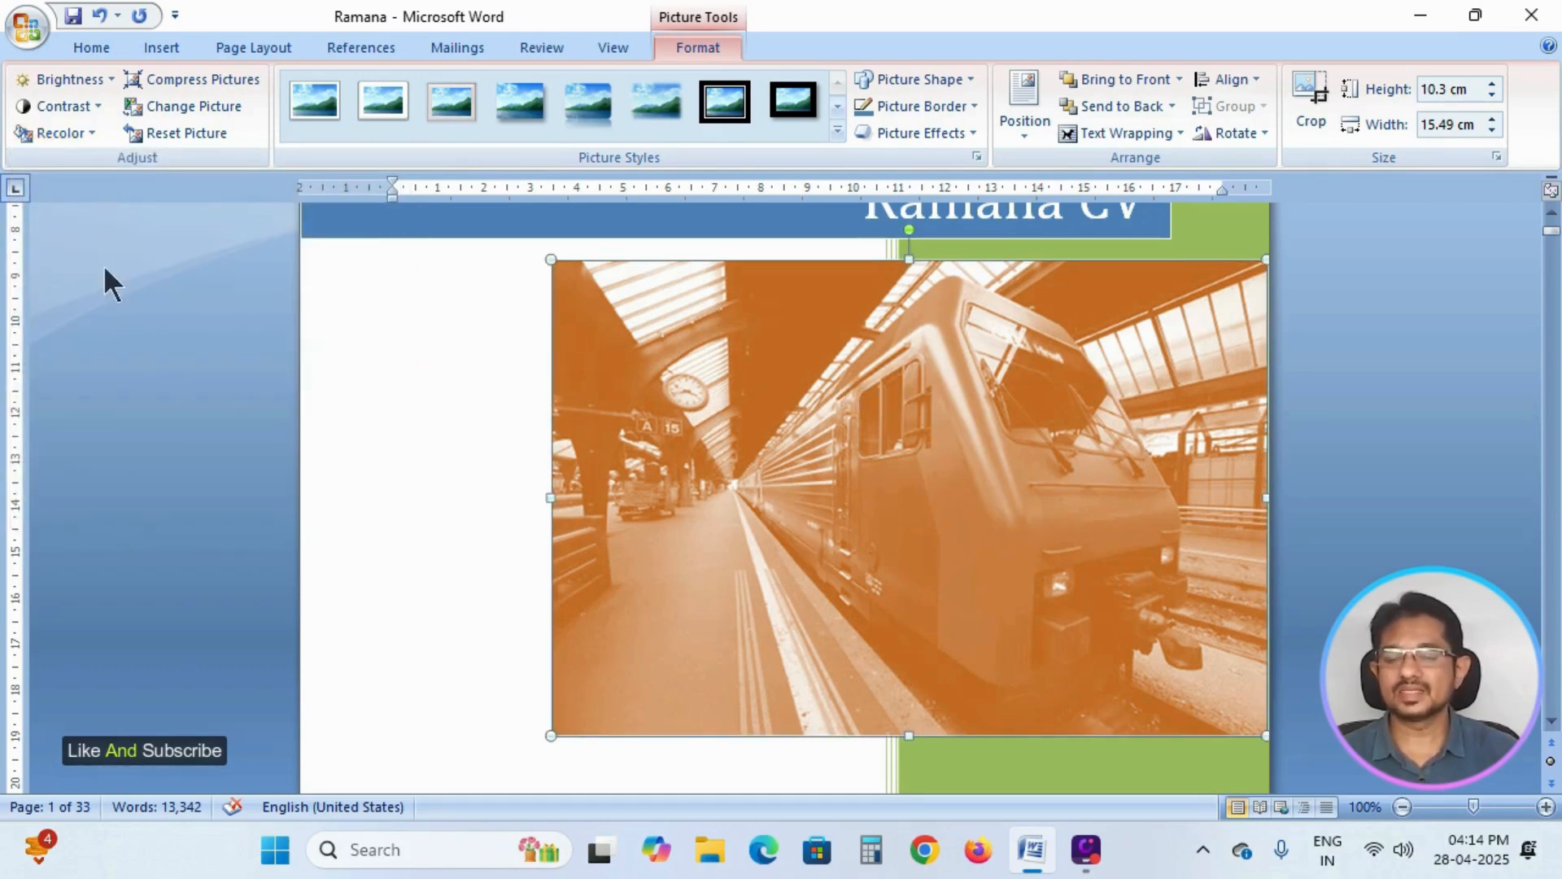
left_click(84, 134)
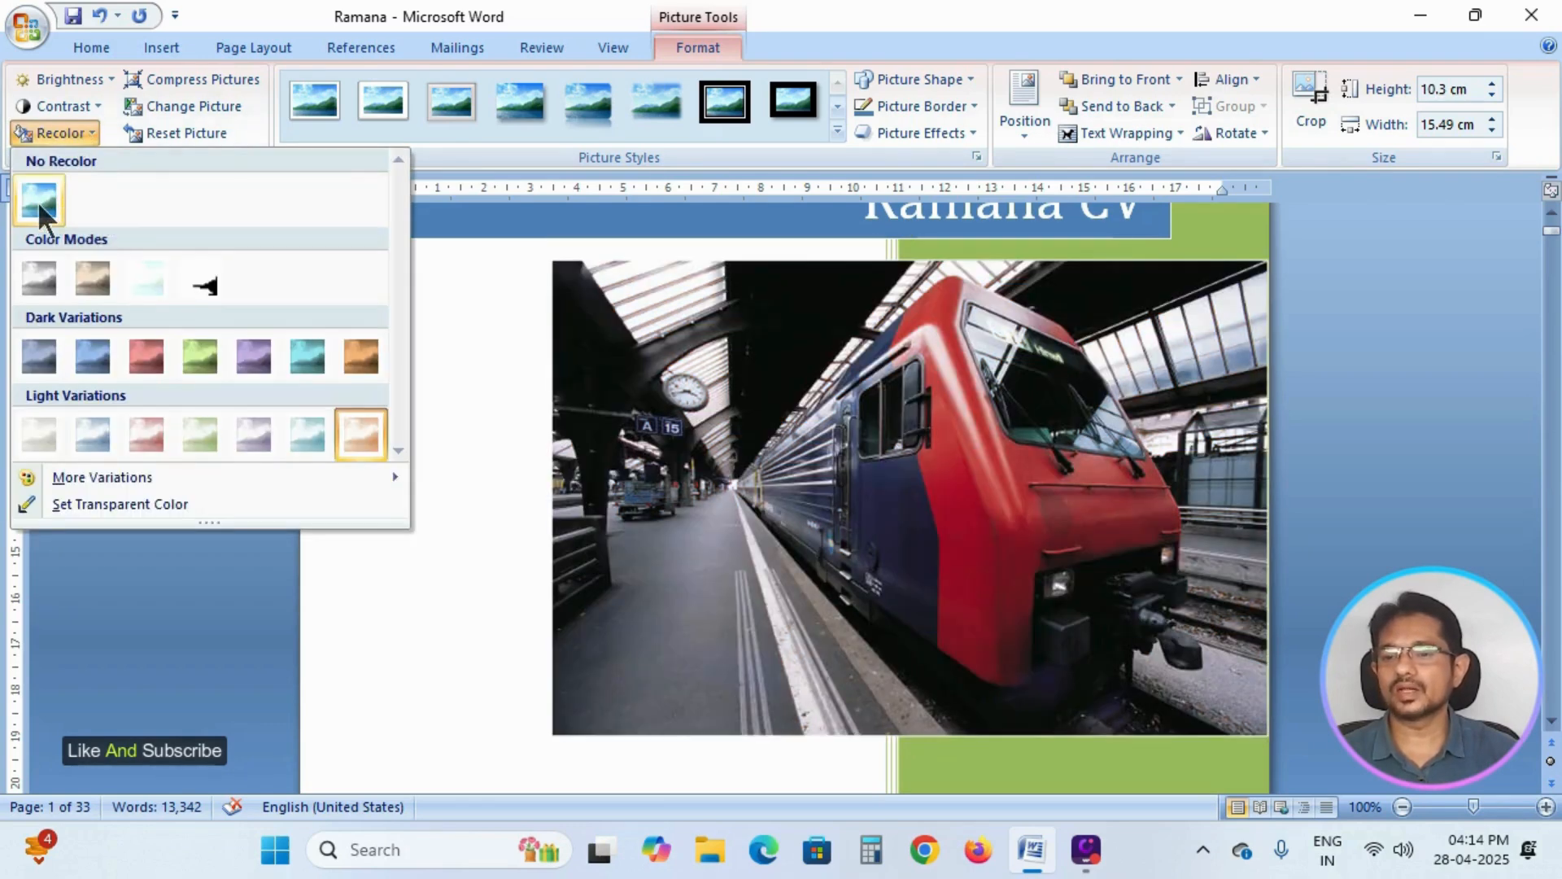
left_click(37, 202)
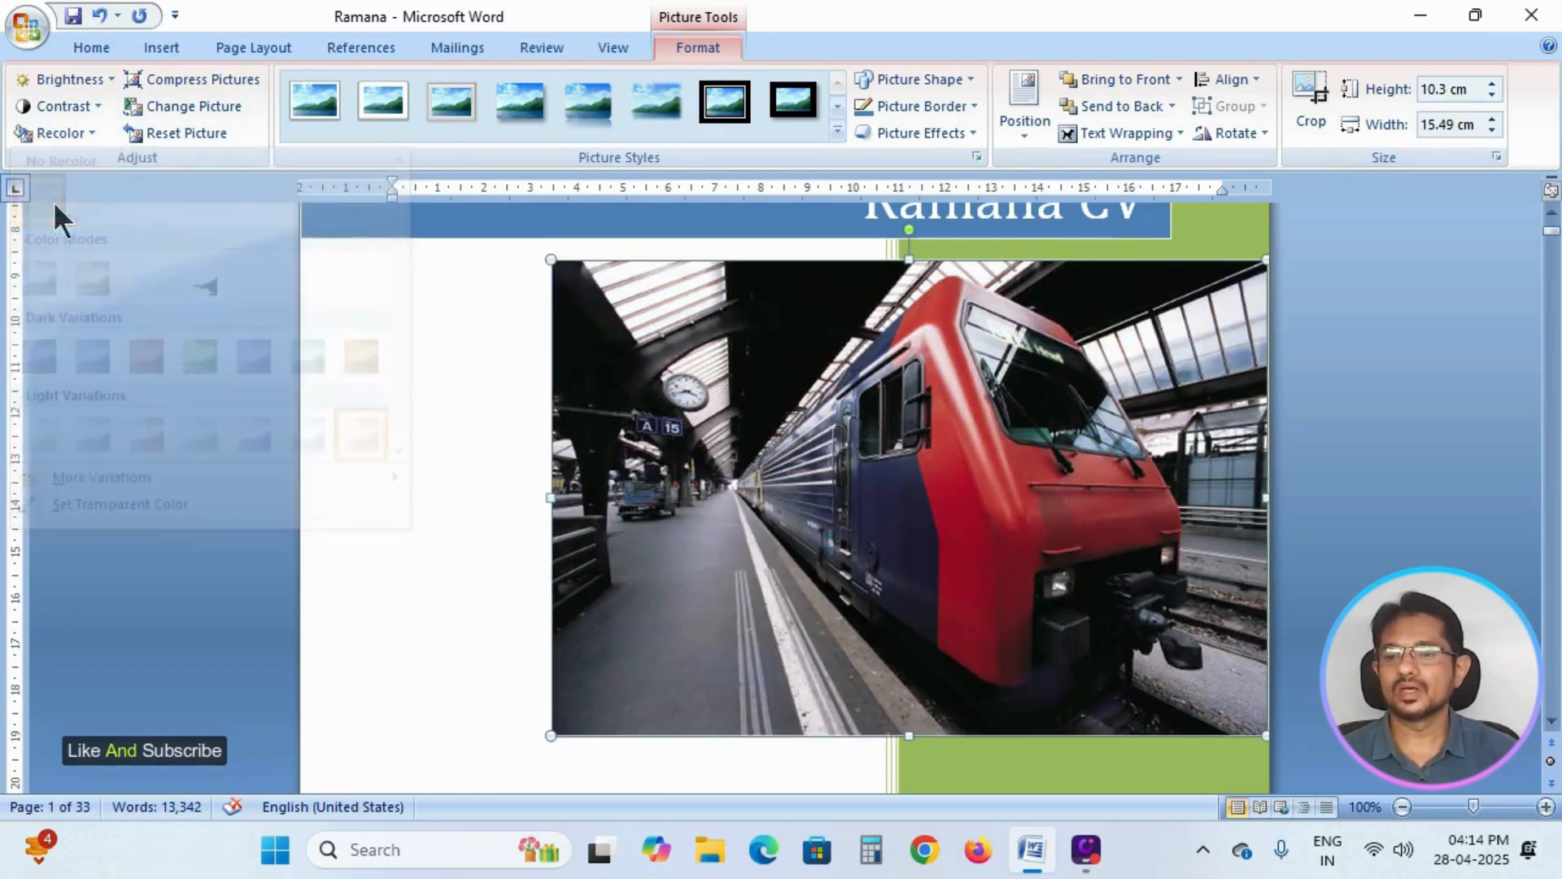
Compress only the selected train picture, and replace it with the Rose picture from the Pictures folder.
left_click(218, 86)
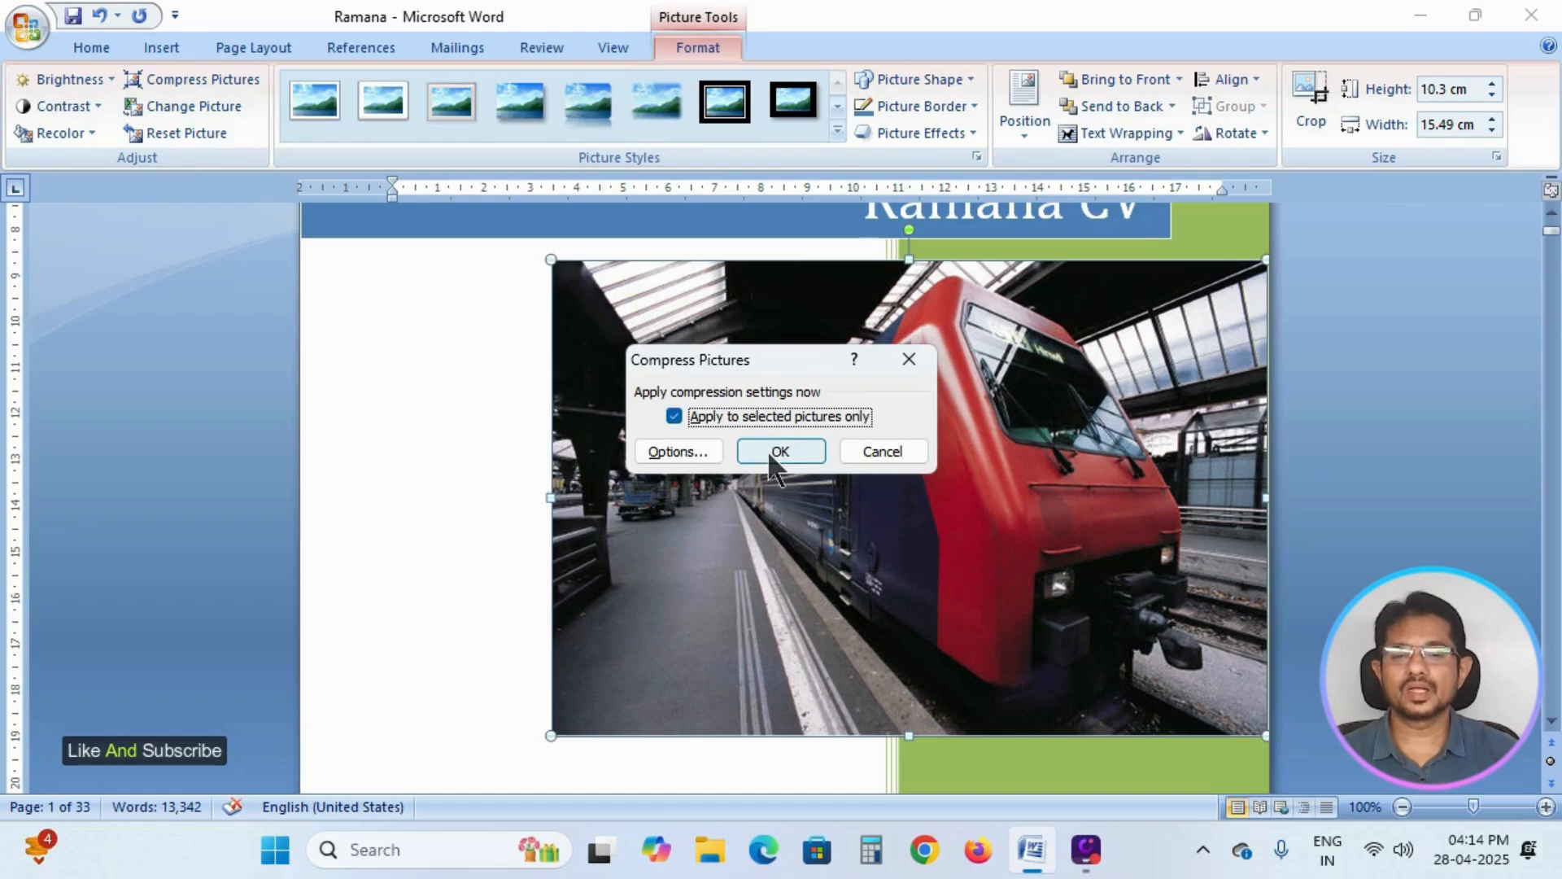
left_click(770, 452)
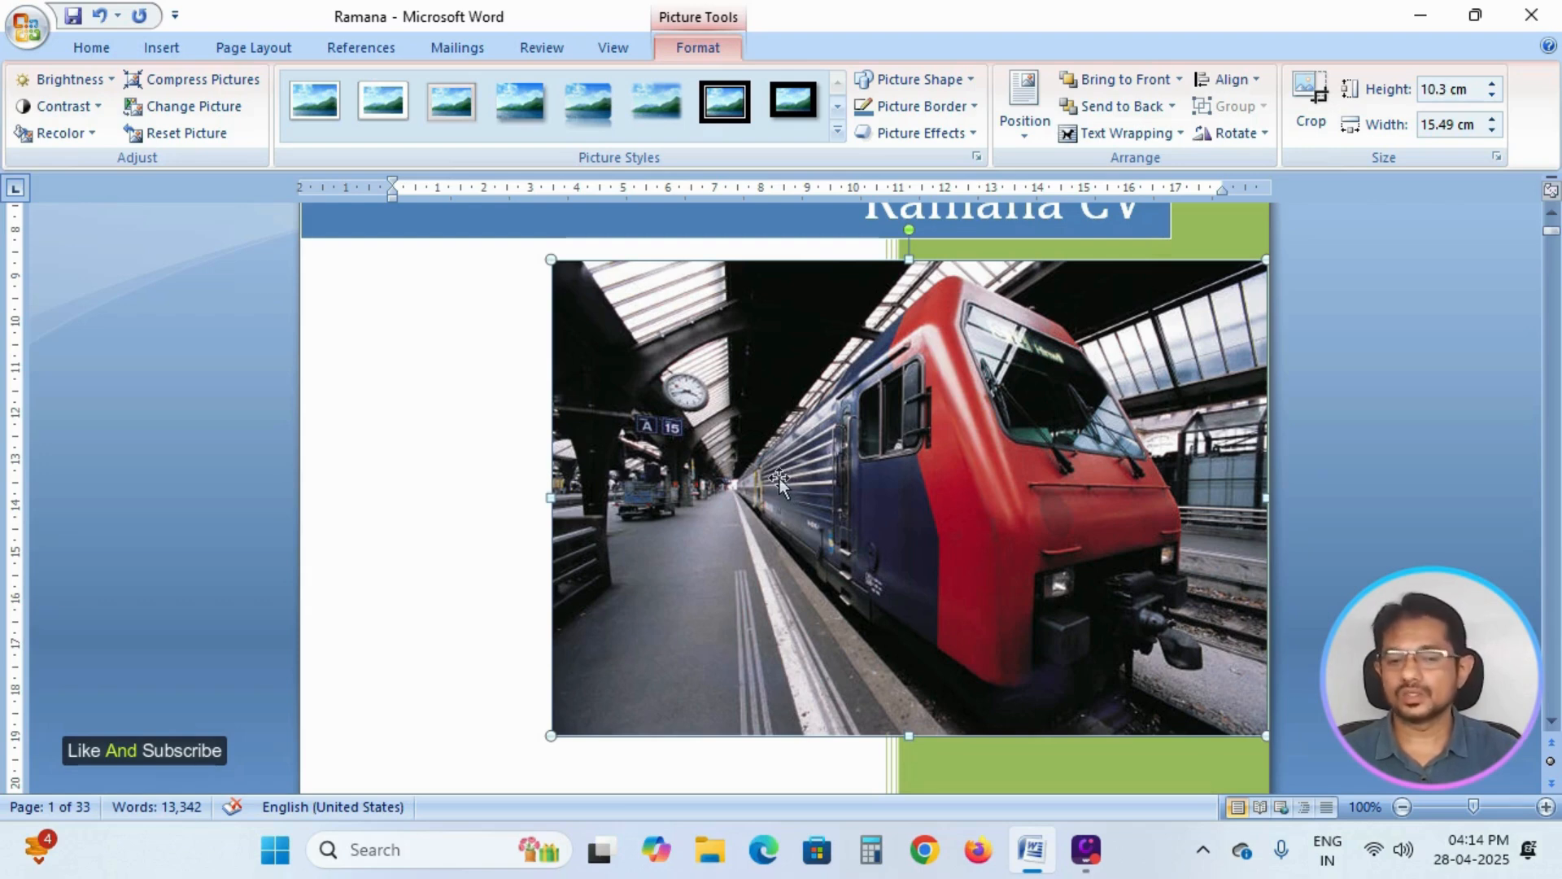
left_click(208, 112)
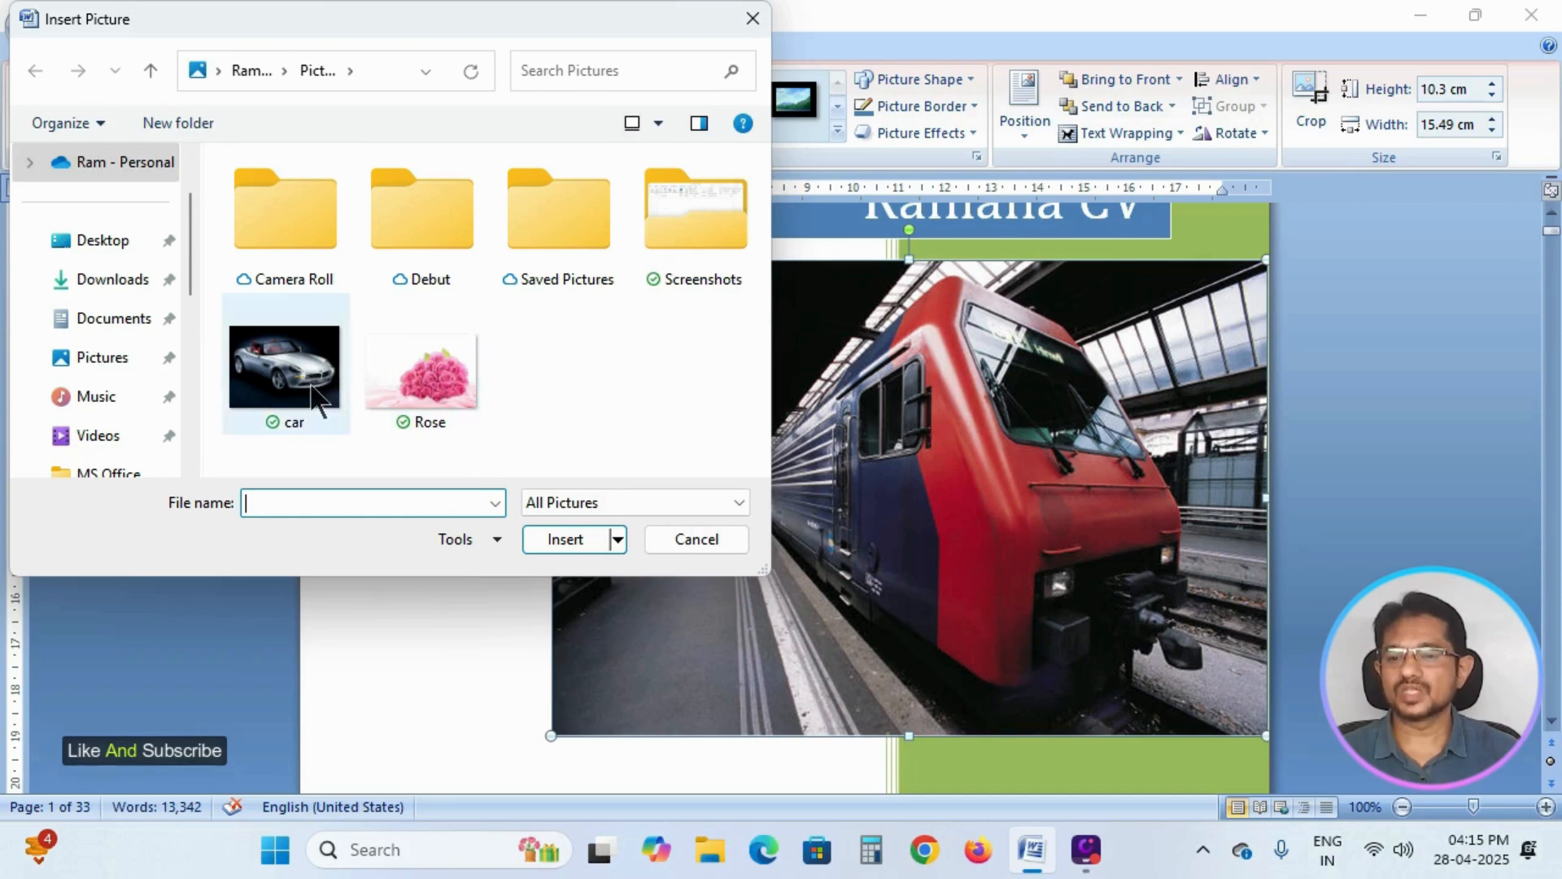
left_click(420, 381)
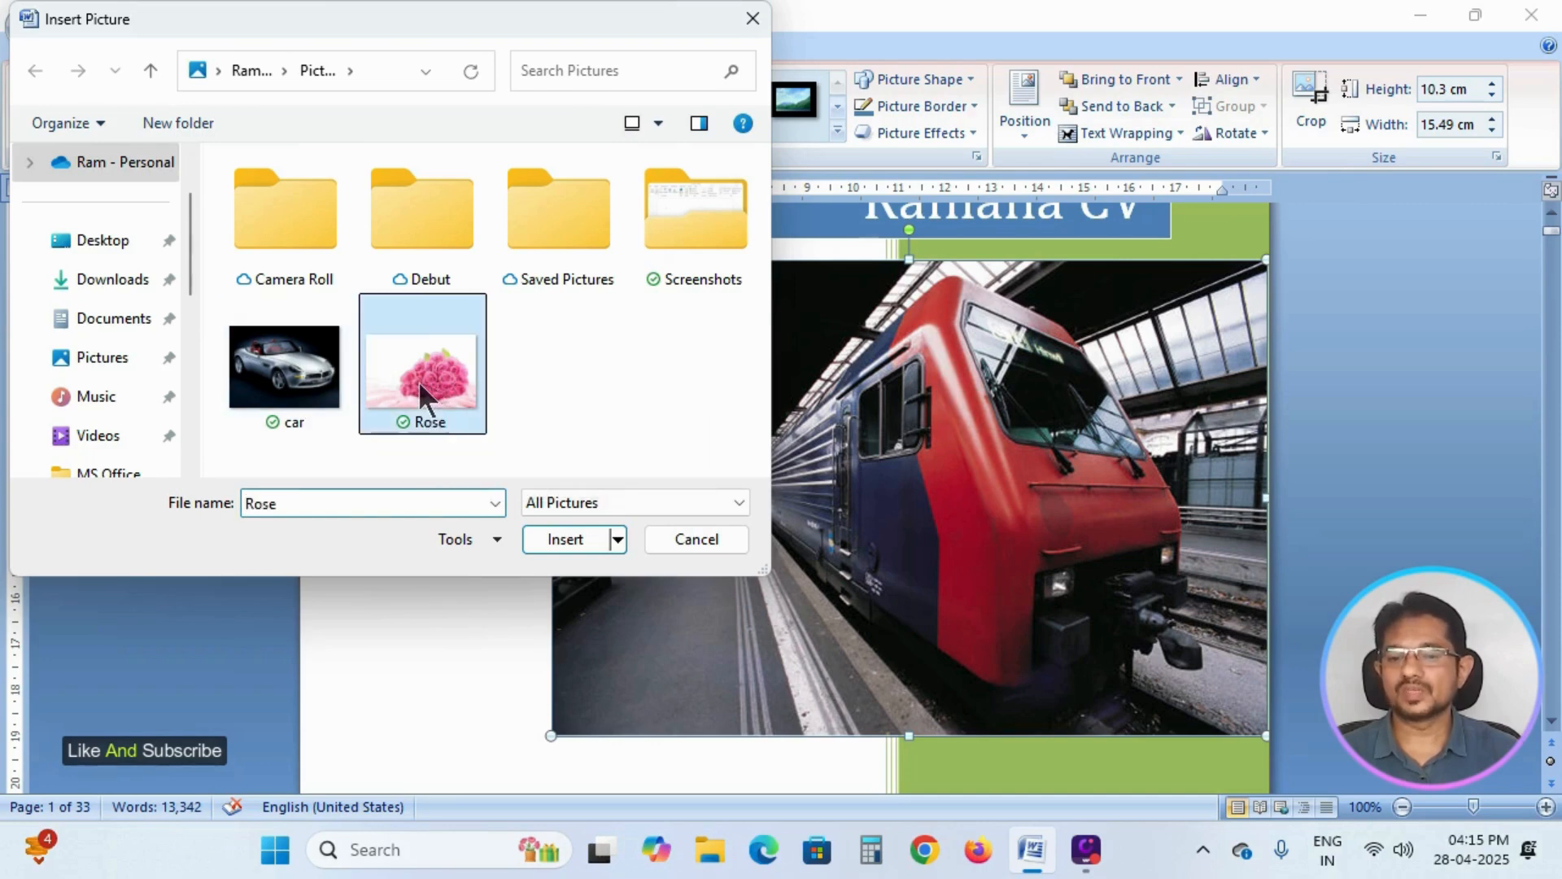
left_click(568, 538)
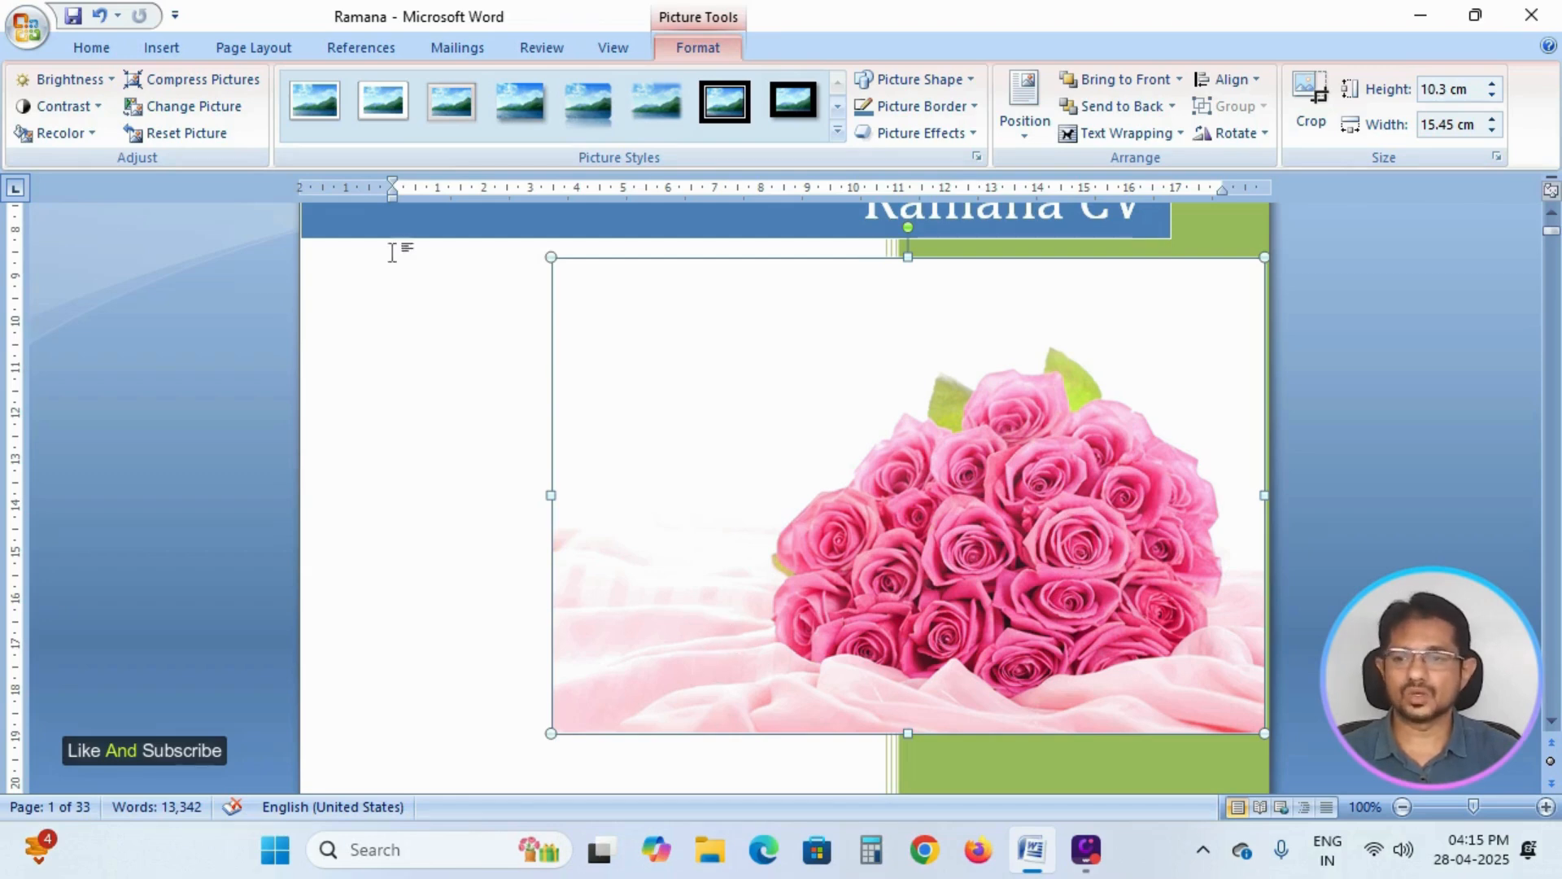
Replace the Rose picture with the car picture from the Pictures folder, and shift it left to line up with the title banner's right edge.
left_click(231, 109)
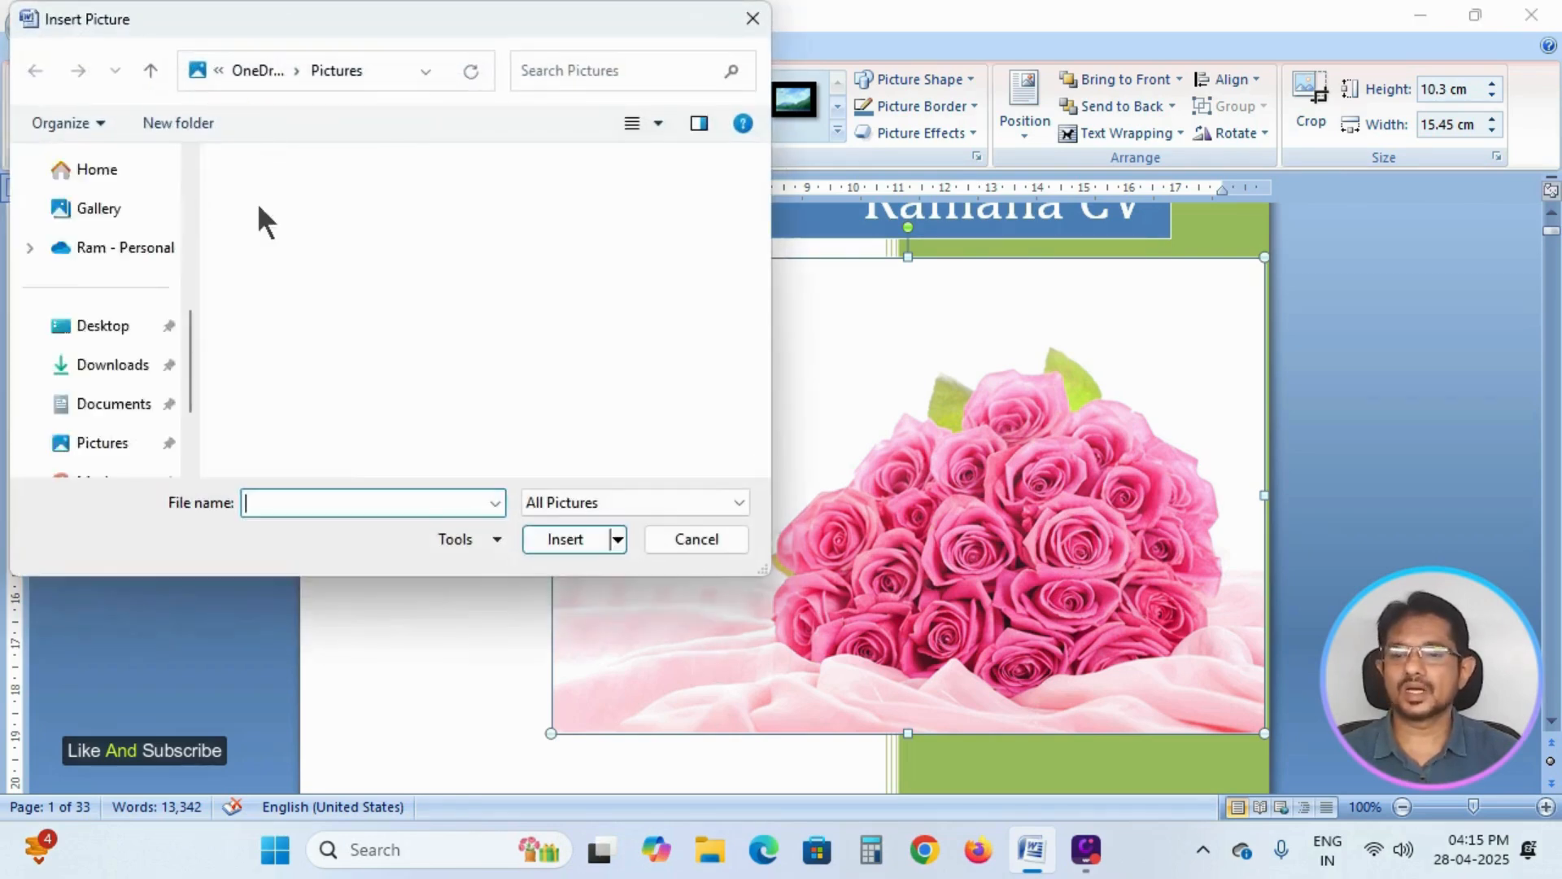
left_click(265, 349)
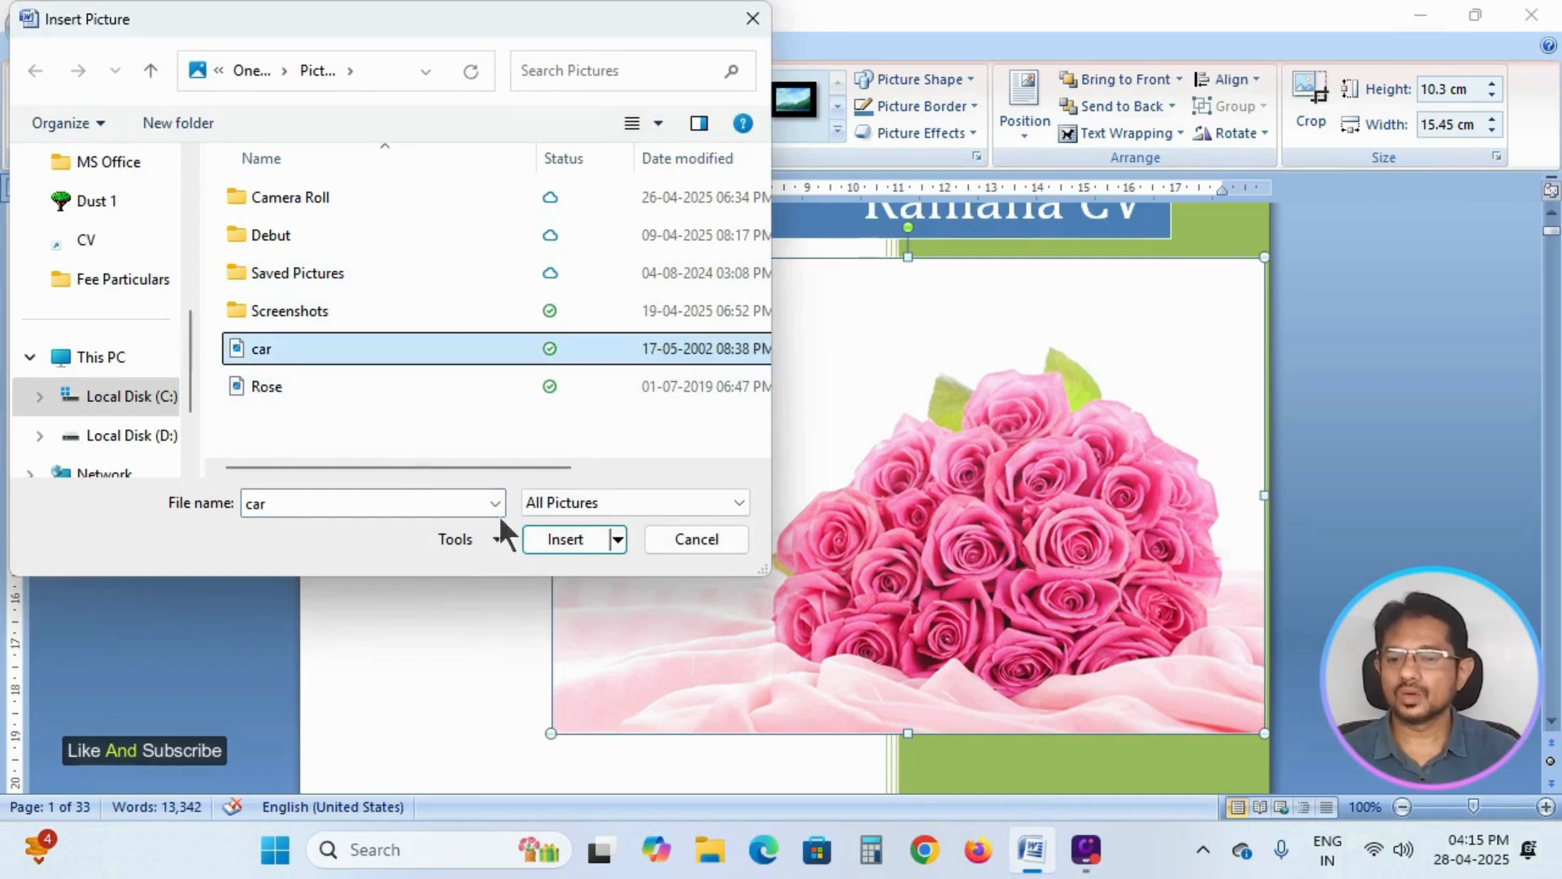
left_click(568, 540)
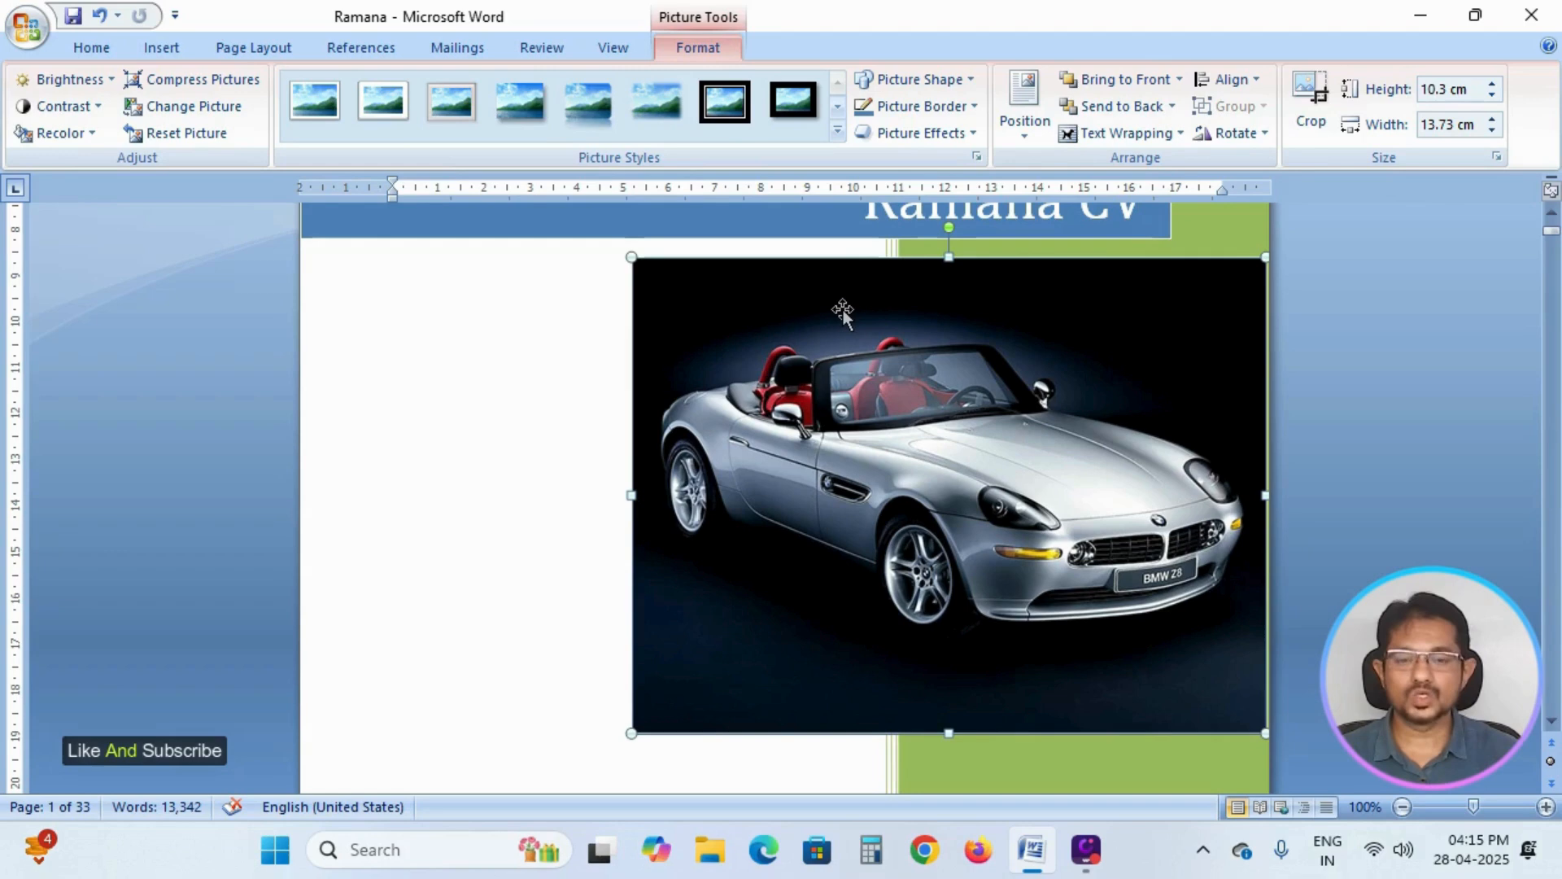
left_click_drag(842, 309, 752, 300)
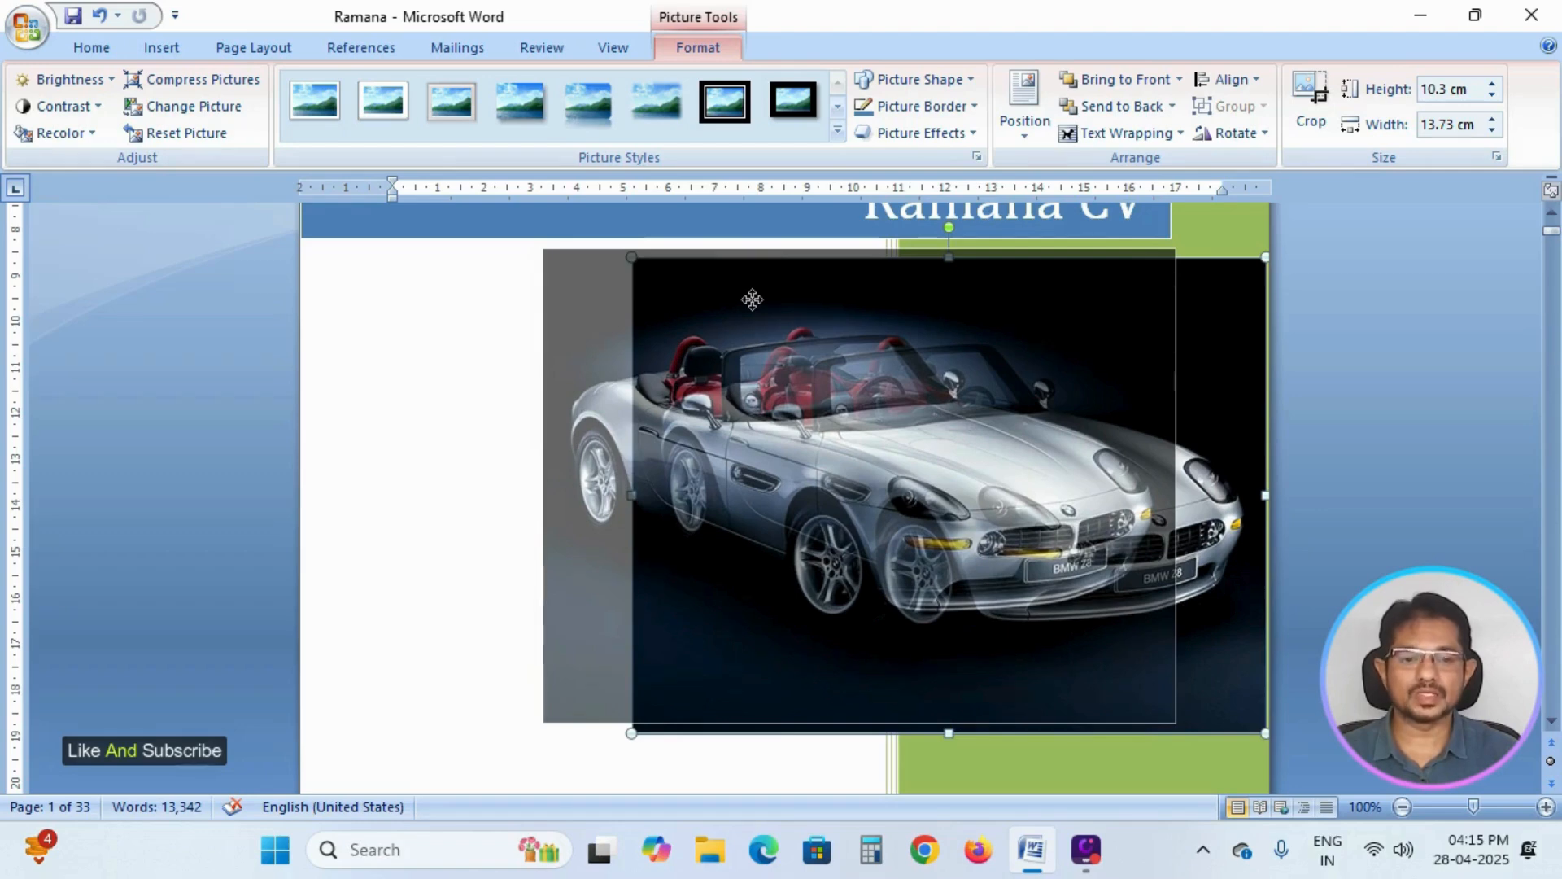
left_click_drag(752, 299, 745, 300)
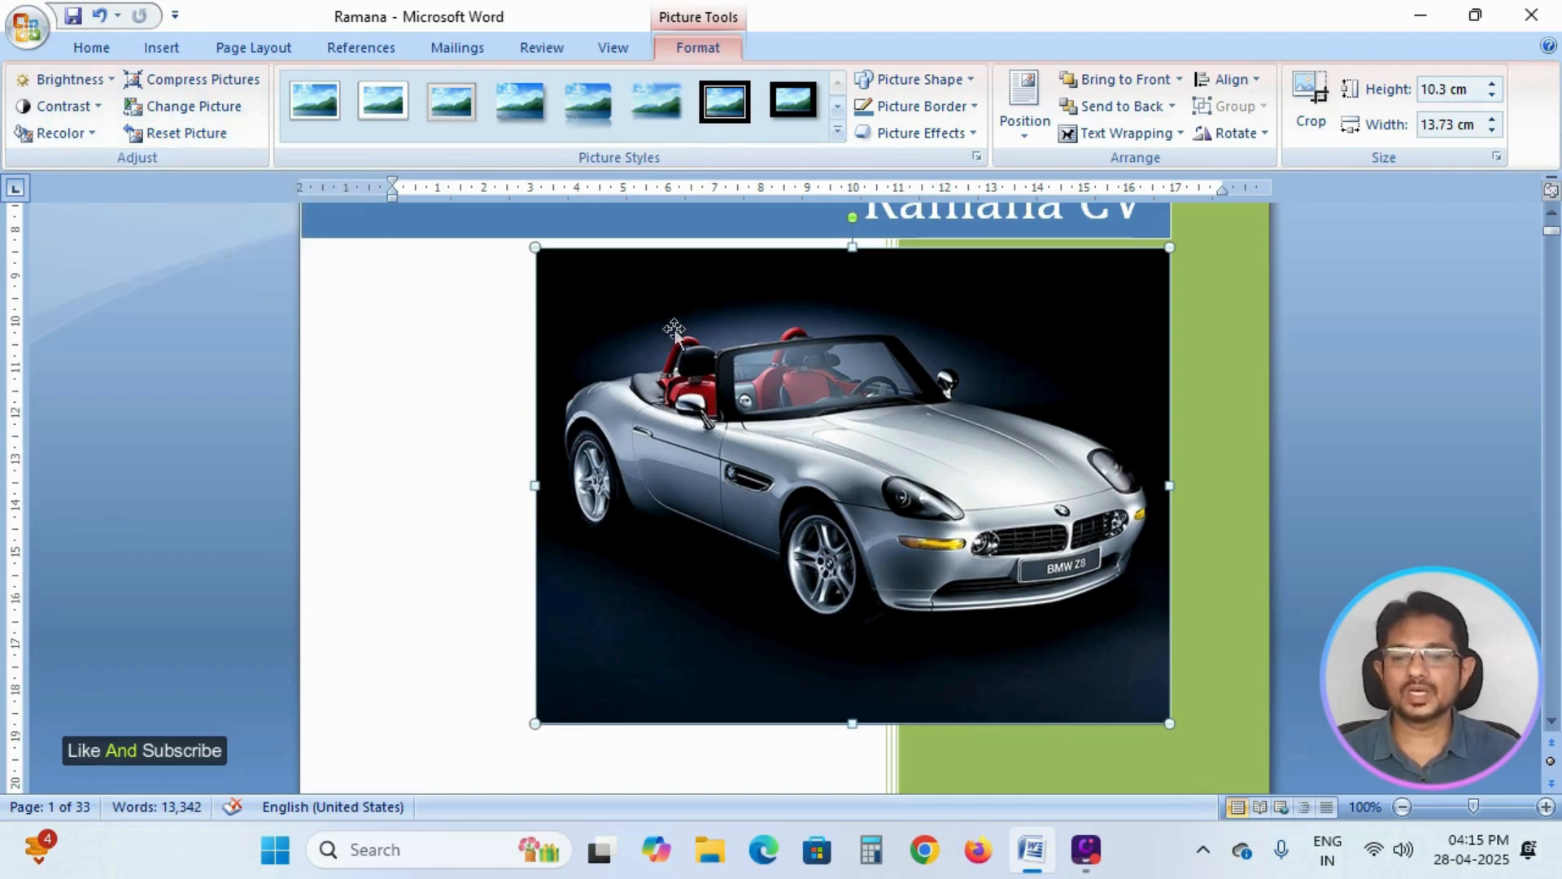
Reset the car picture to its original formatting and size, and move it left beneath the title banner.
left_click(197, 135)
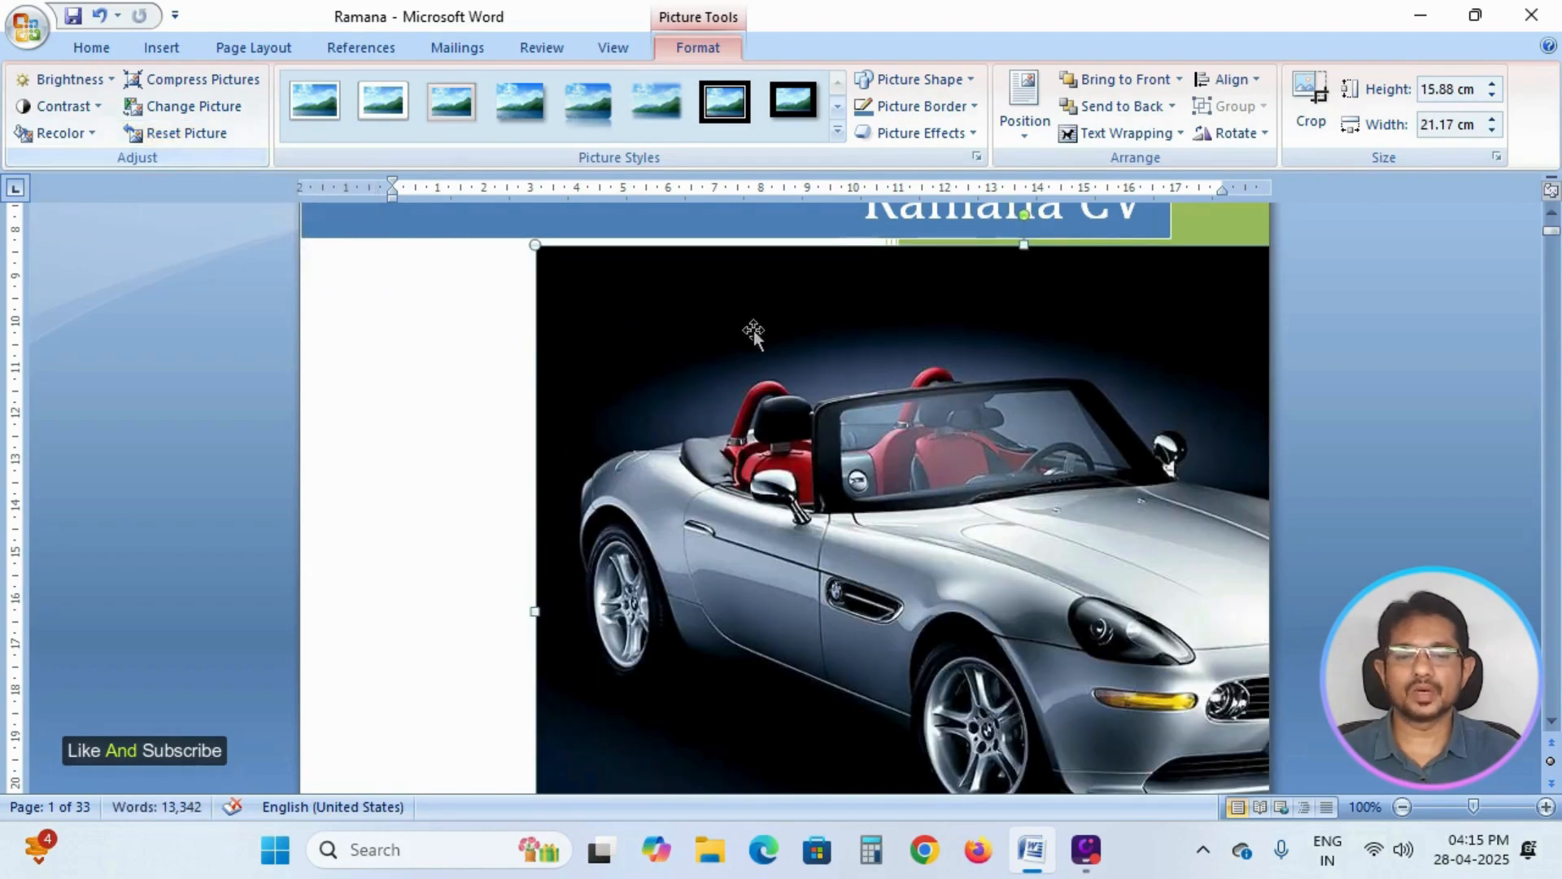
left_click_drag(962, 423, 841, 446)
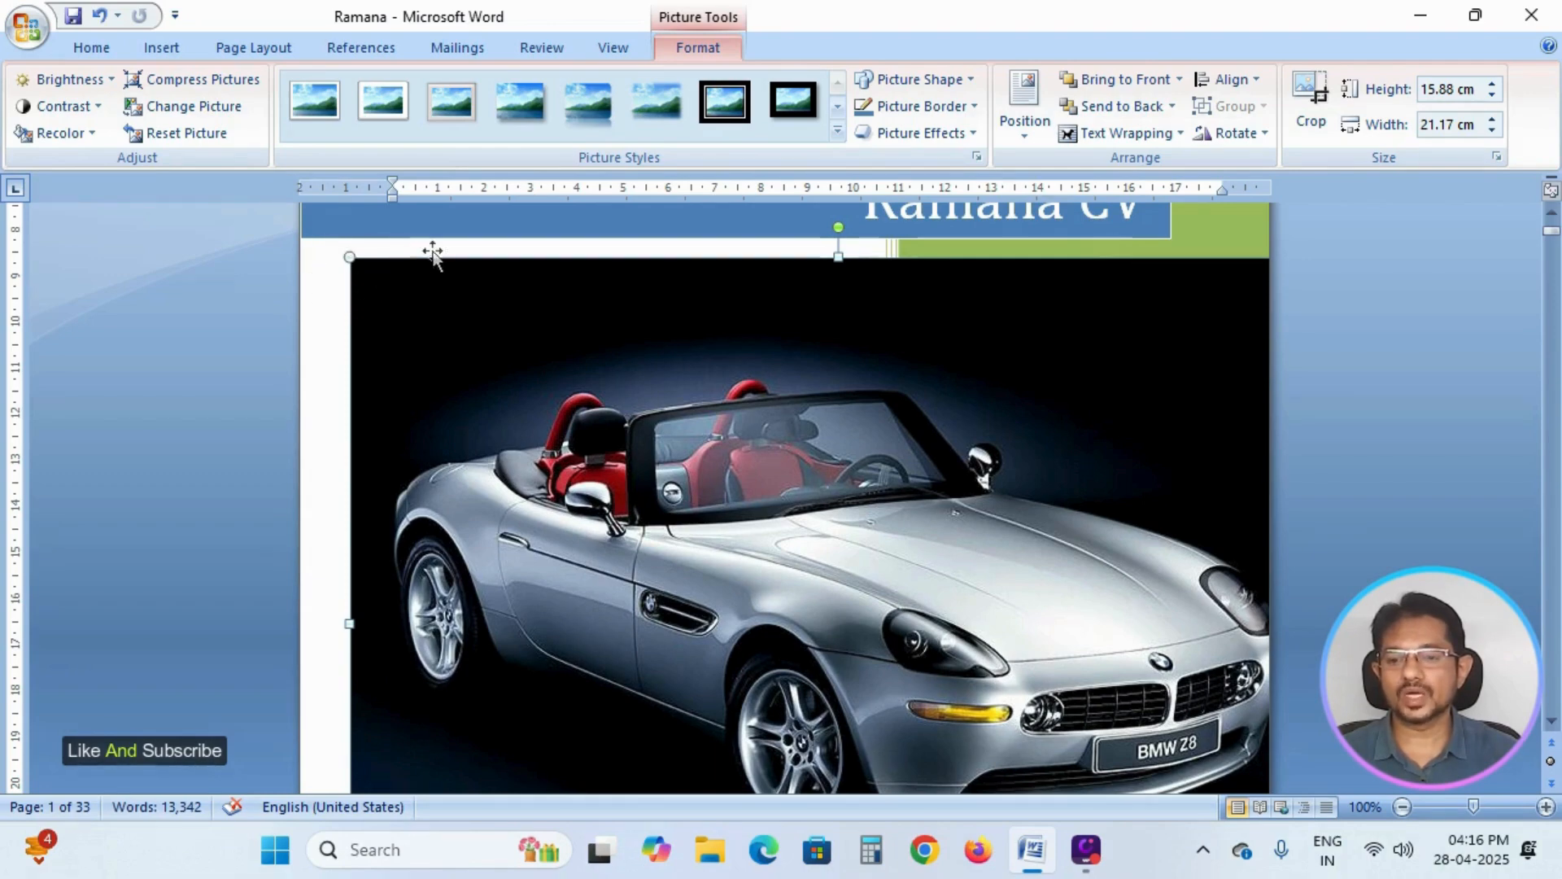
mouse_move(927, 331)
left_mouse_down()
mouse_move(822, 331)
mouse_move(910, 383)
mouse_move(907, 353)
left_mouse_up()
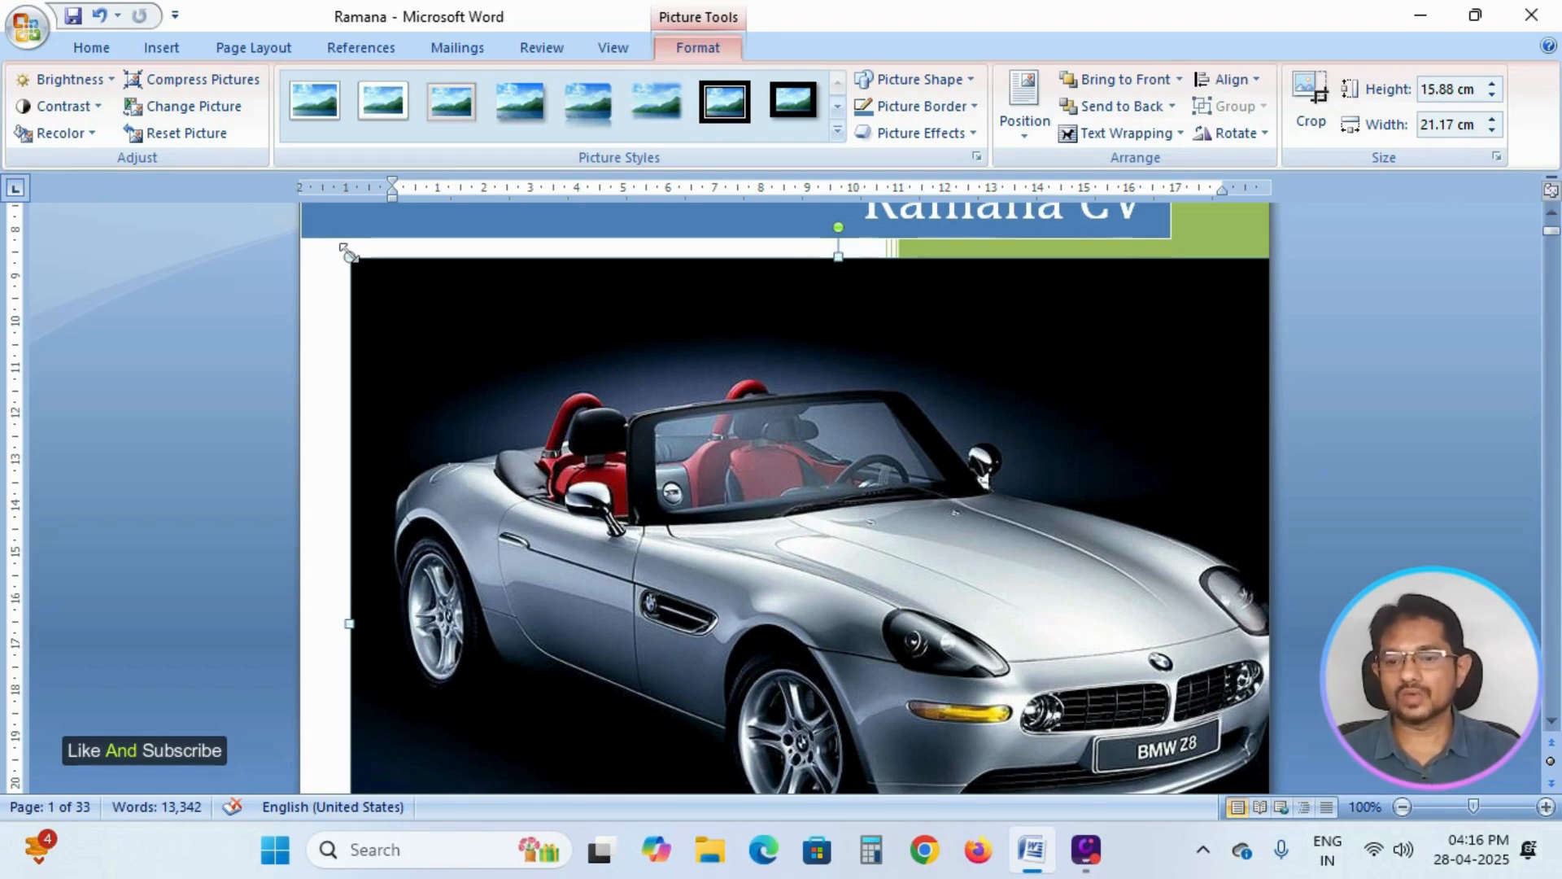
Shrink the car picture proportionally to about 8.65 cm by 11.54 cm, and move it up directly beneath the title banner.
left_click_drag(349, 254, 795, 590)
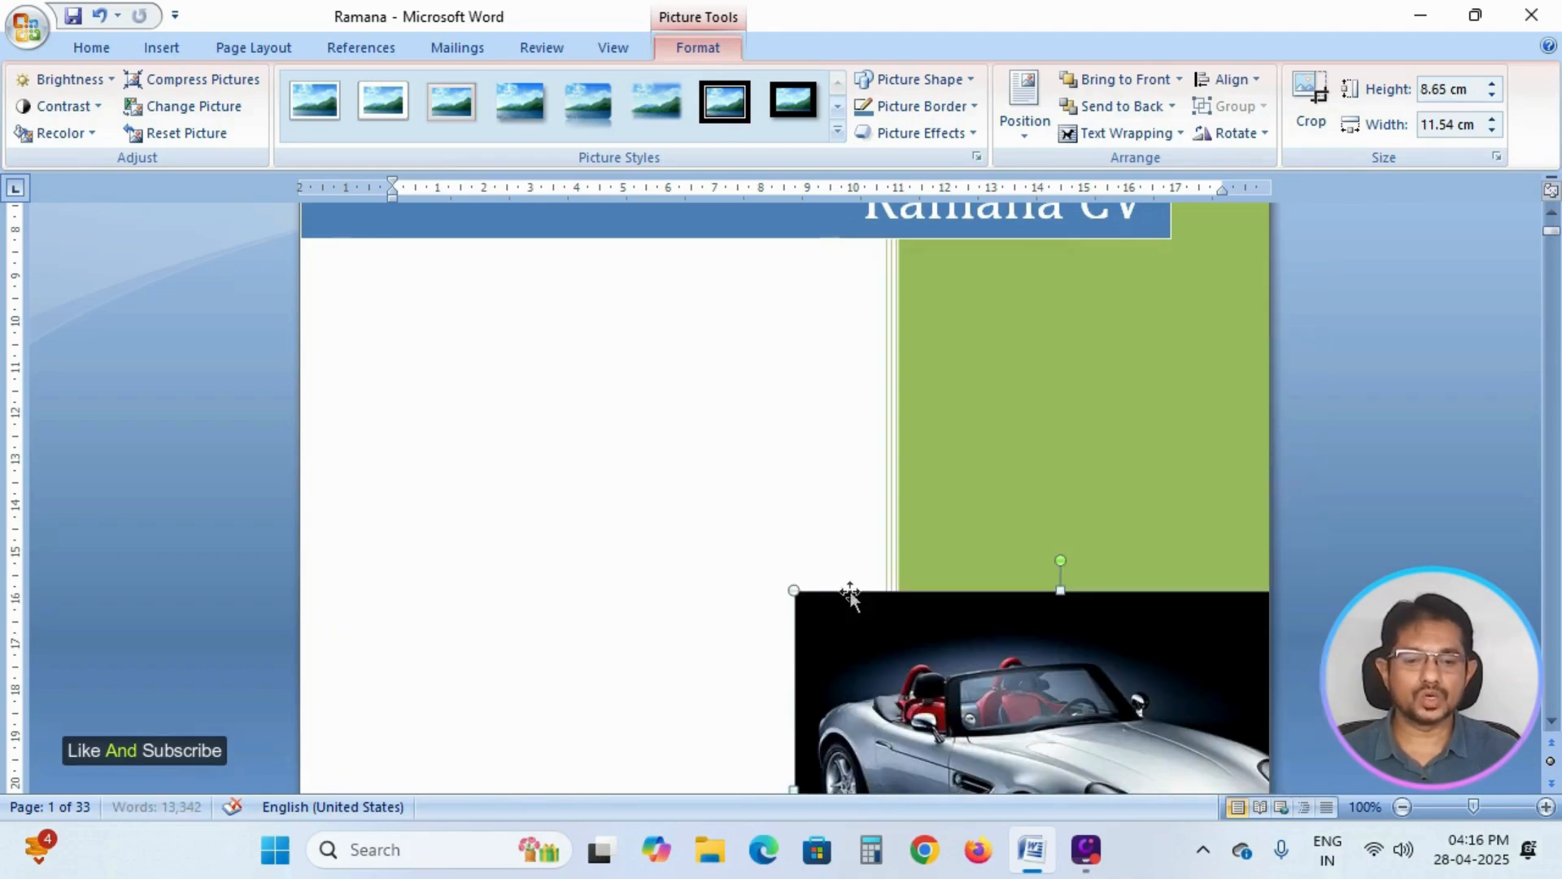
left_click_drag(1063, 688, 938, 385)
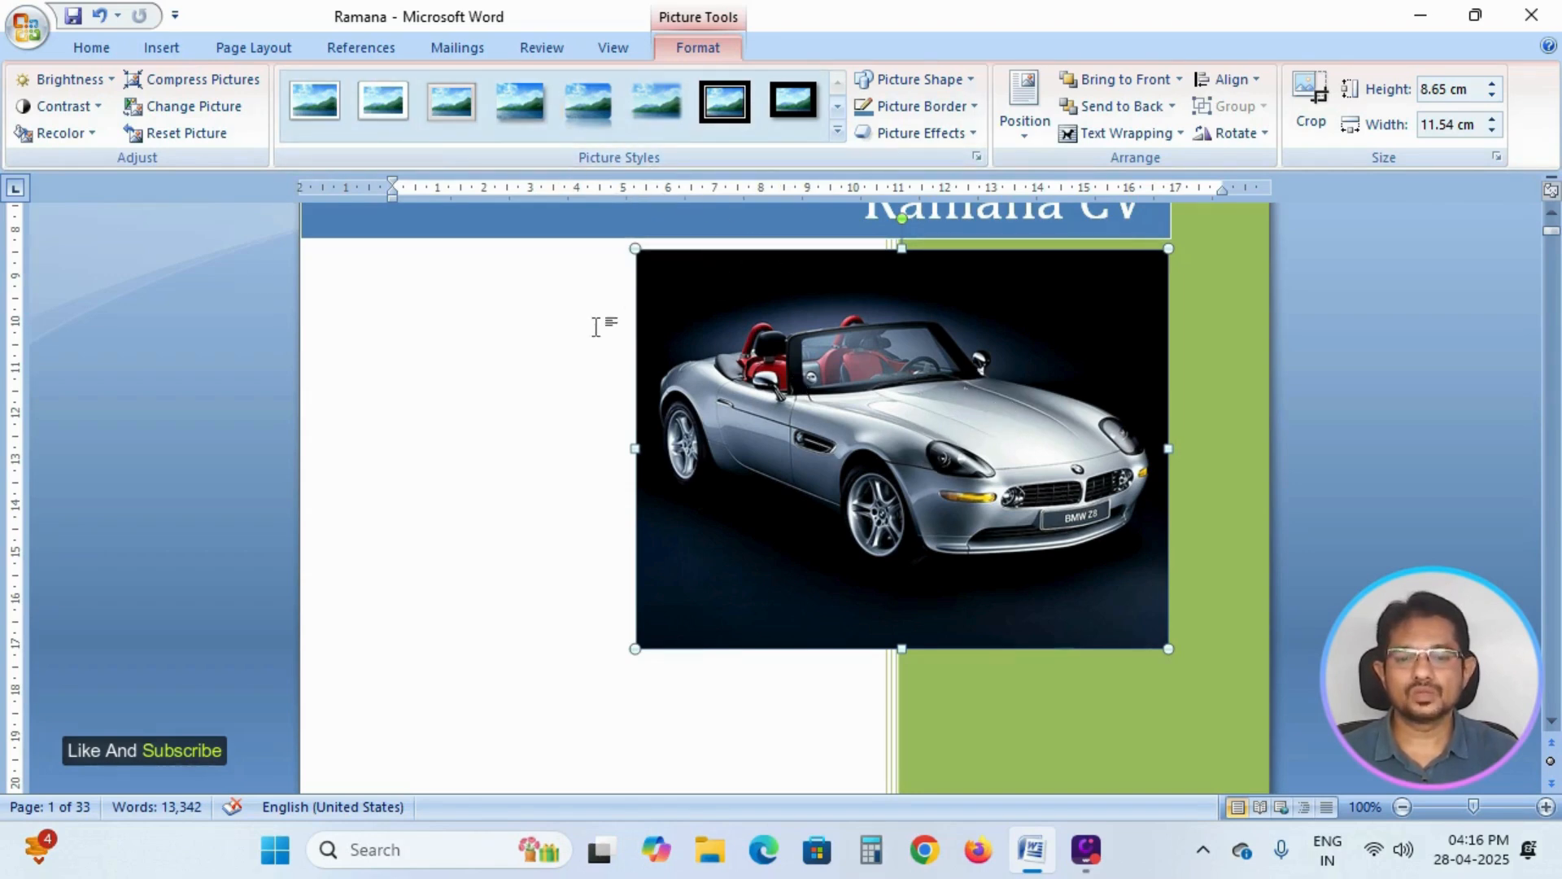
Apply the white-framed picture style with snipped diagonal corners to the car picture.
left_click(838, 127)
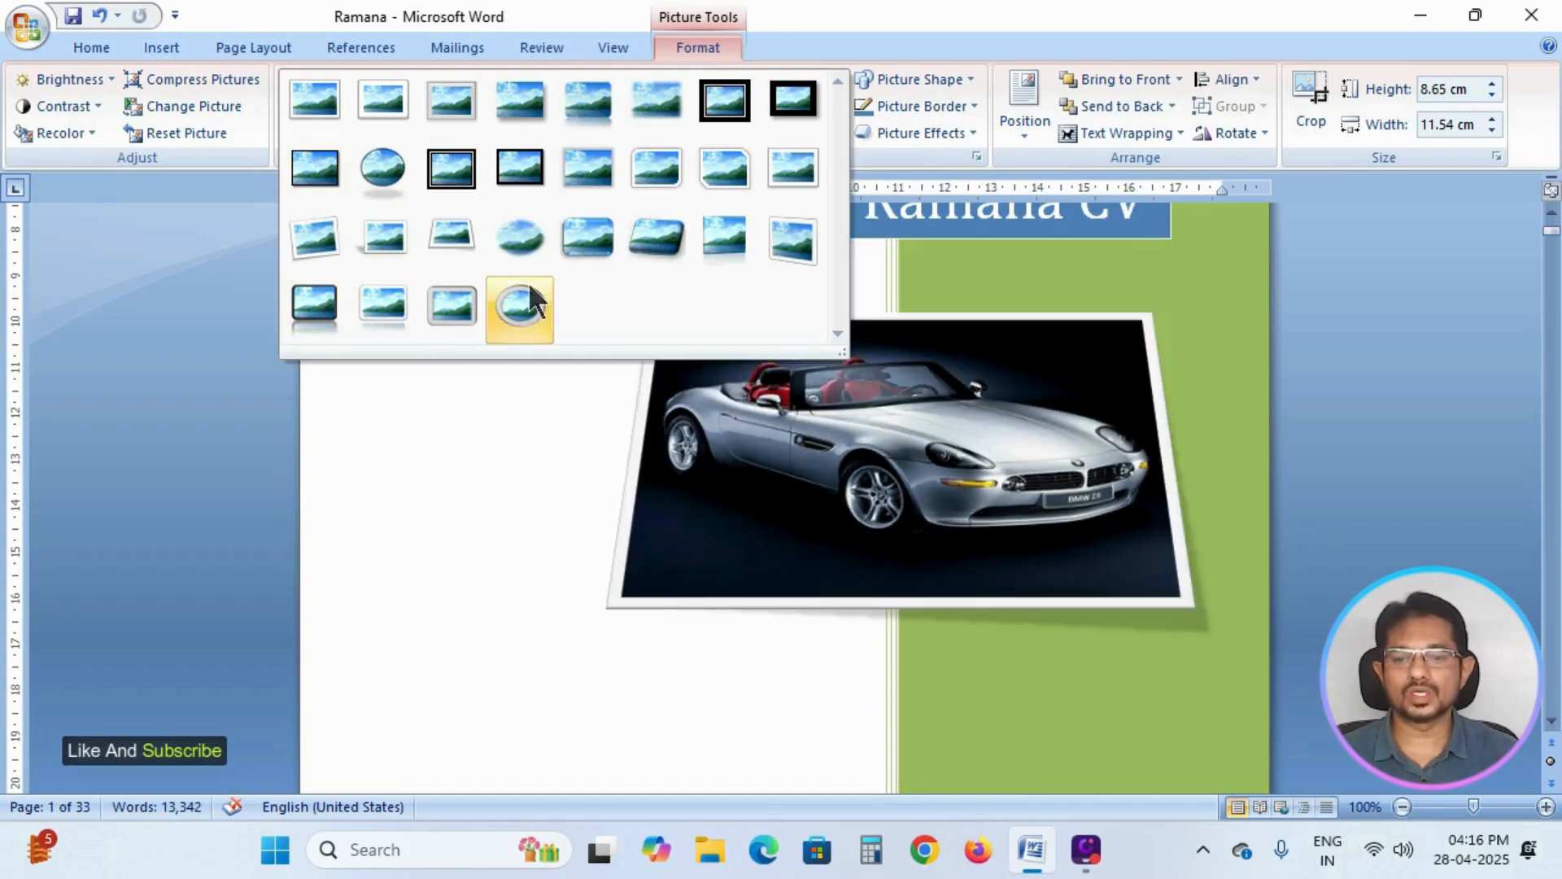
left_click(724, 169)
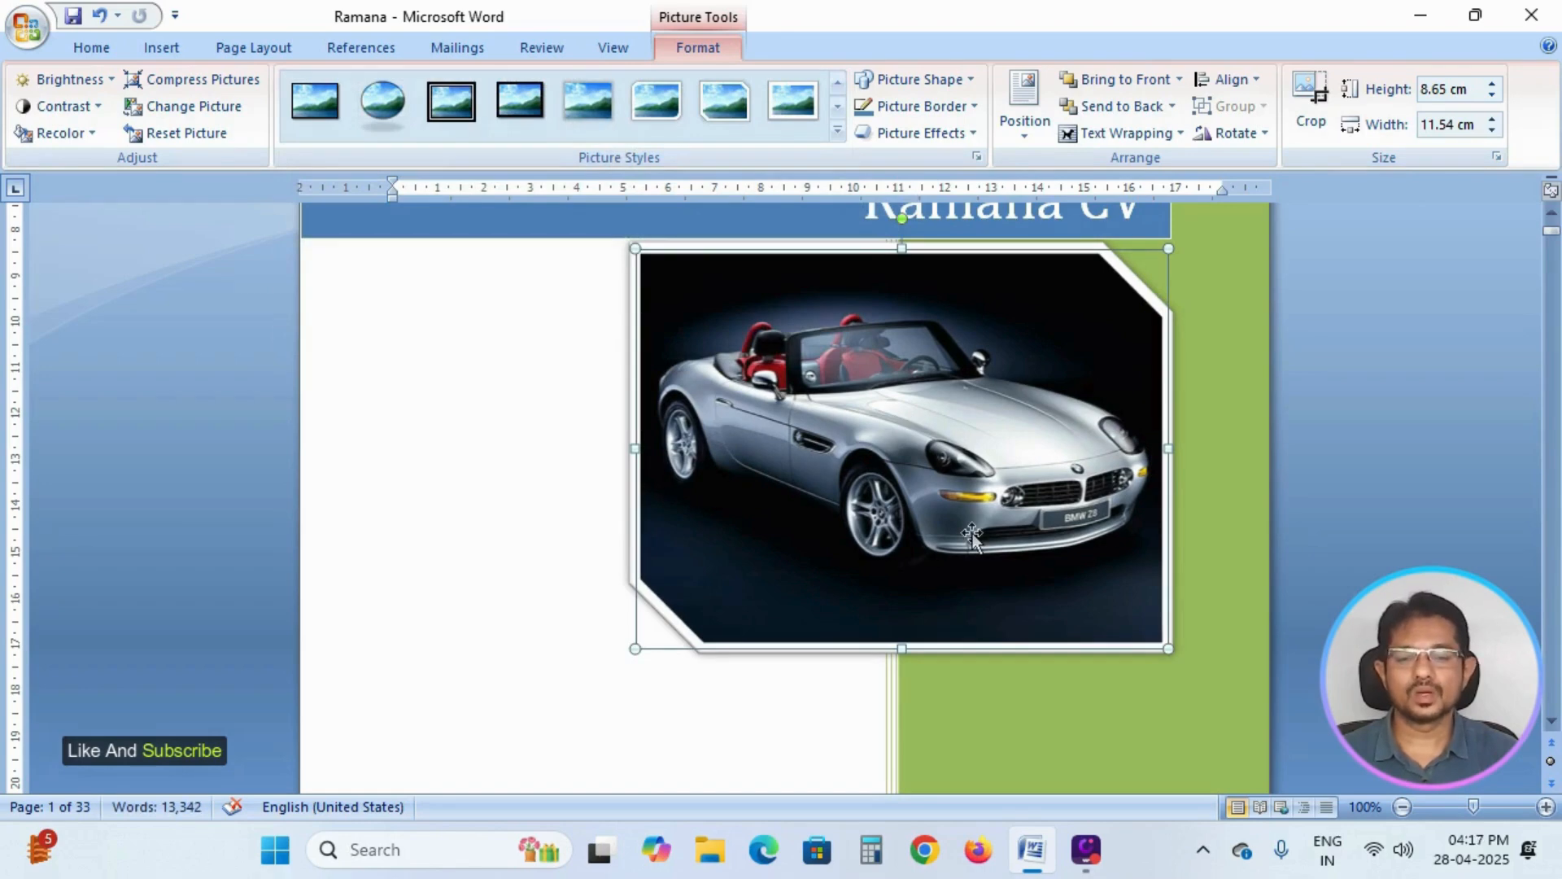
left_click(1126, 726)
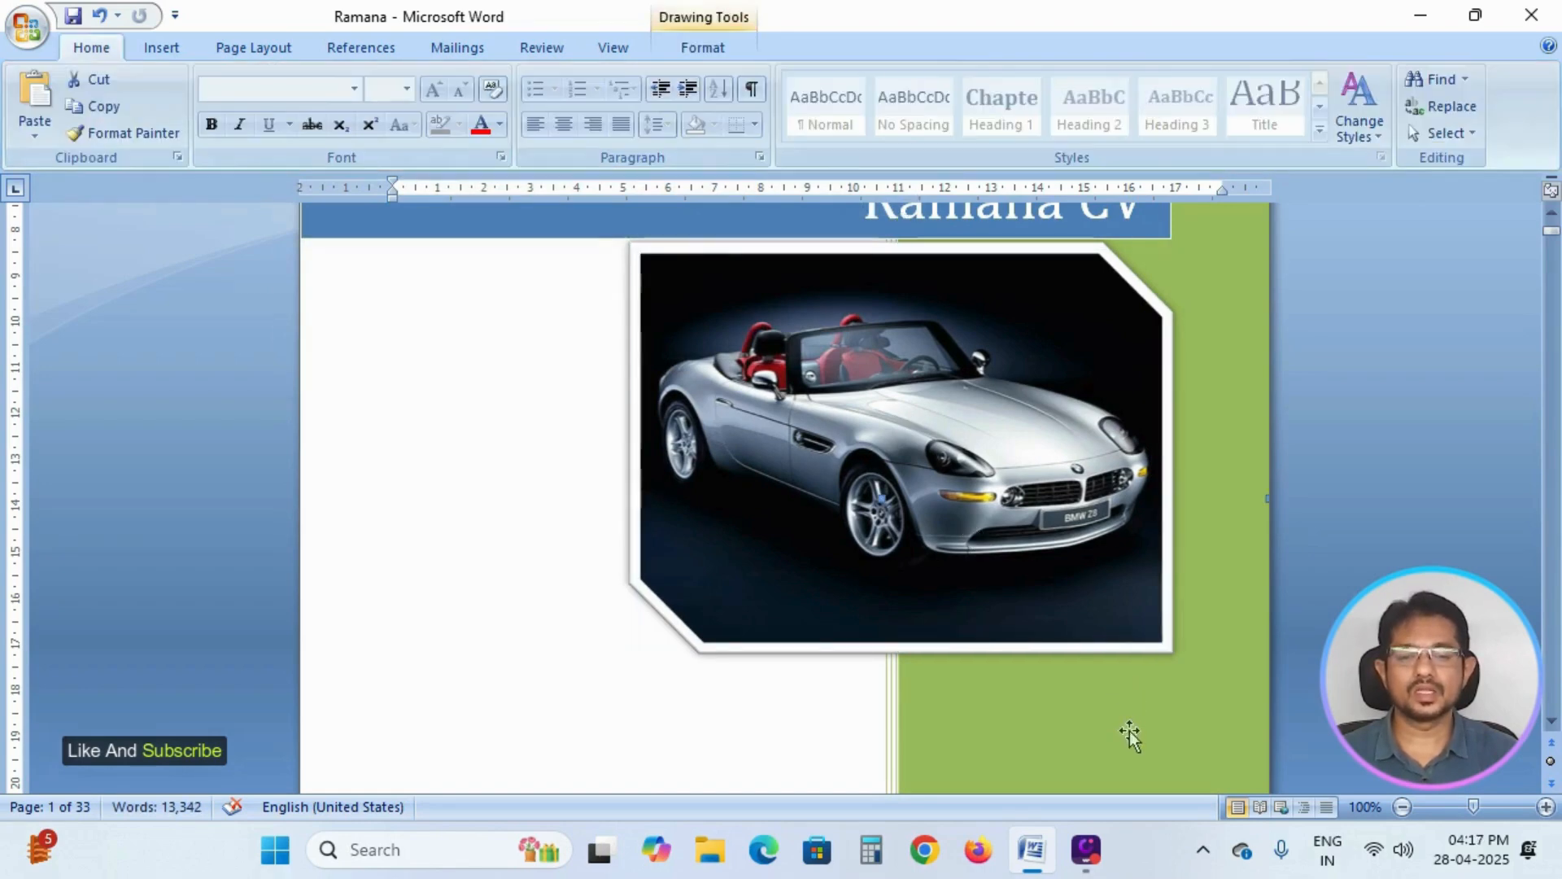
left_click(1076, 531)
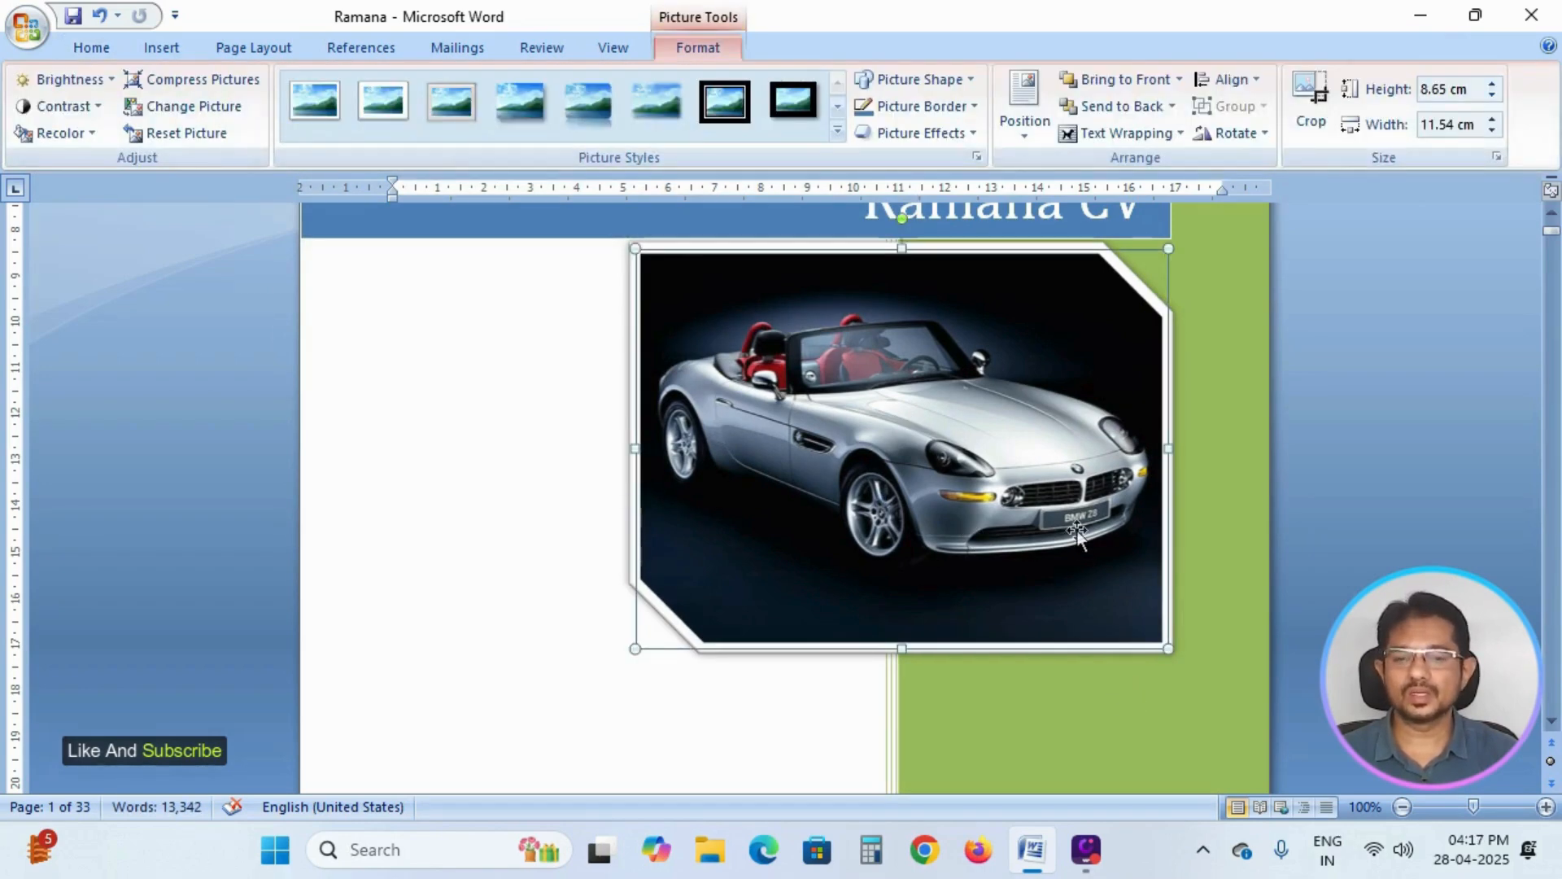
Apply the Thick Matte, Black style to the car picture, and move it down and left so its frame clears the title banner.
left_click(837, 133)
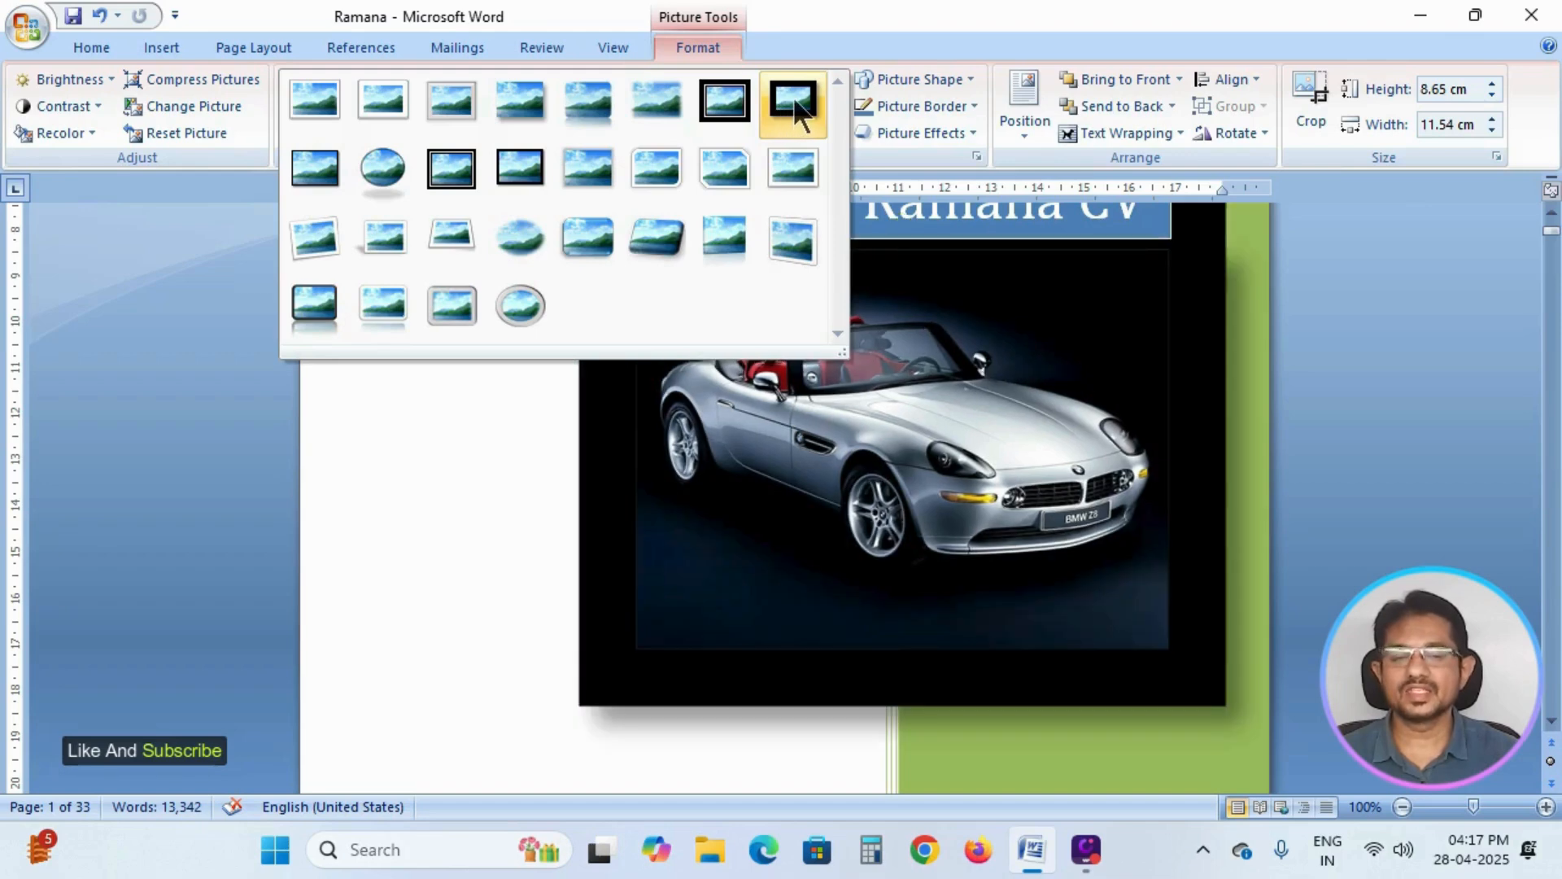
left_click(793, 98)
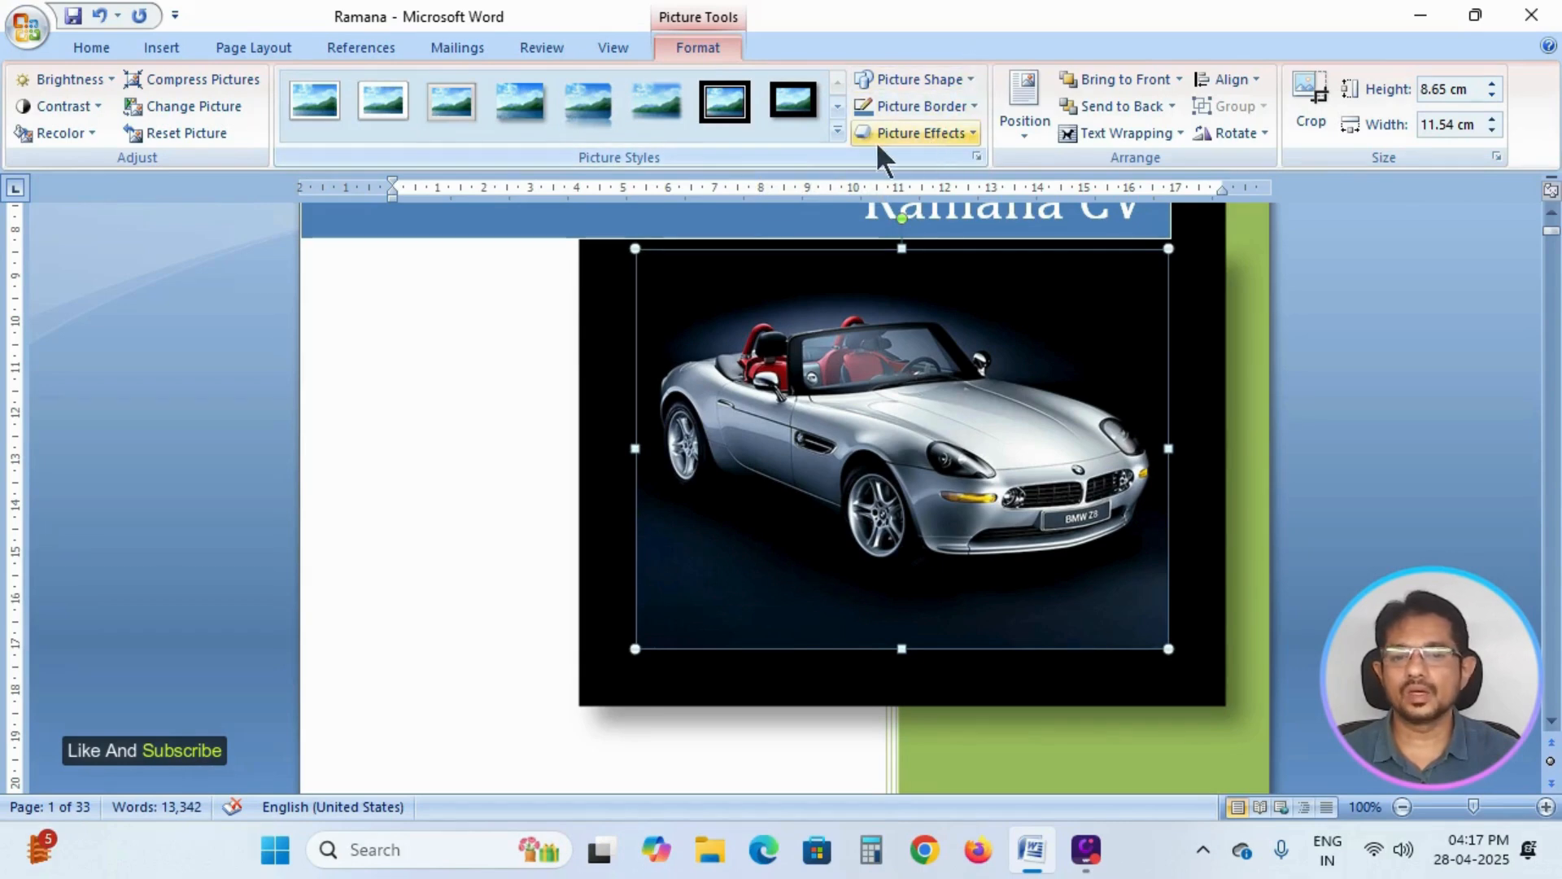
left_click(837, 130)
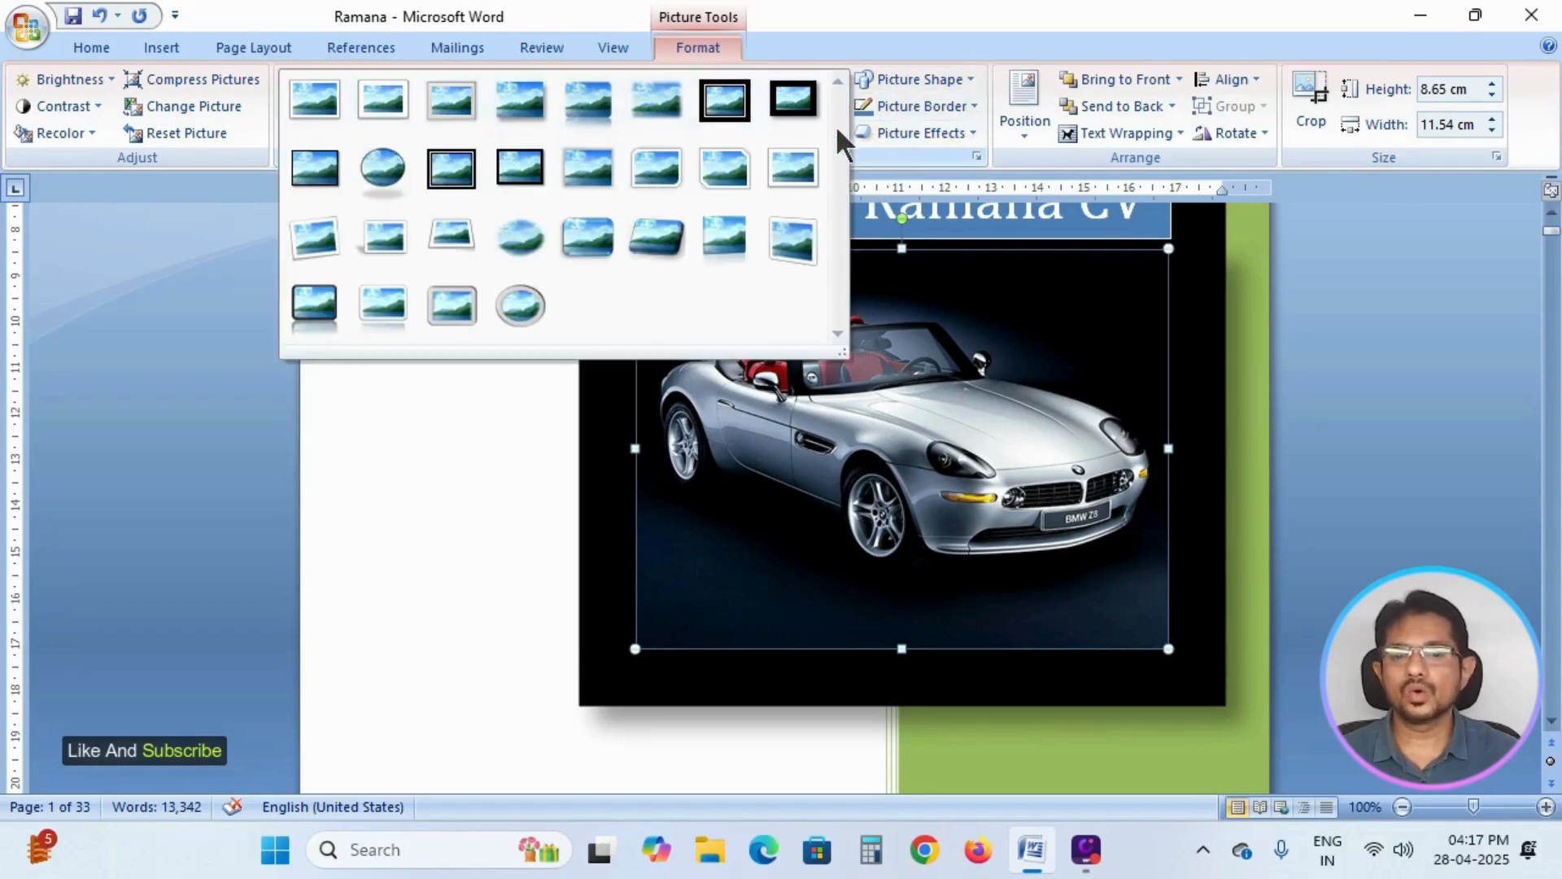
left_click(912, 44)
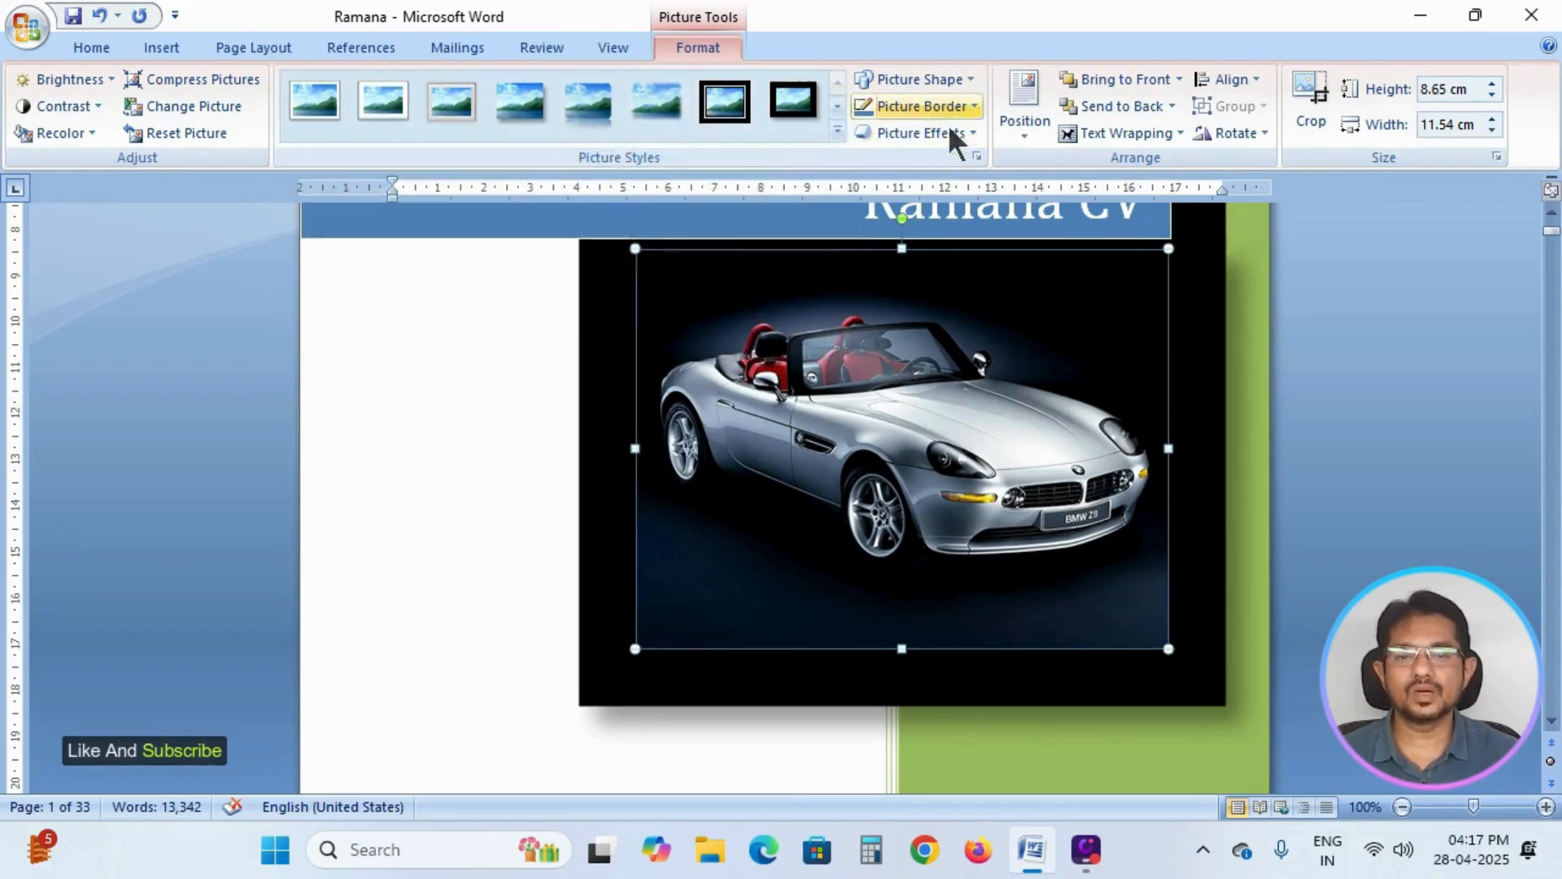
left_click(799, 96)
left_click_drag(958, 331, 943, 375)
mouse_move(1013, 321)
left_mouse_down()
mouse_move(990, 345)
mouse_move(1033, 329)
left_mouse_up()
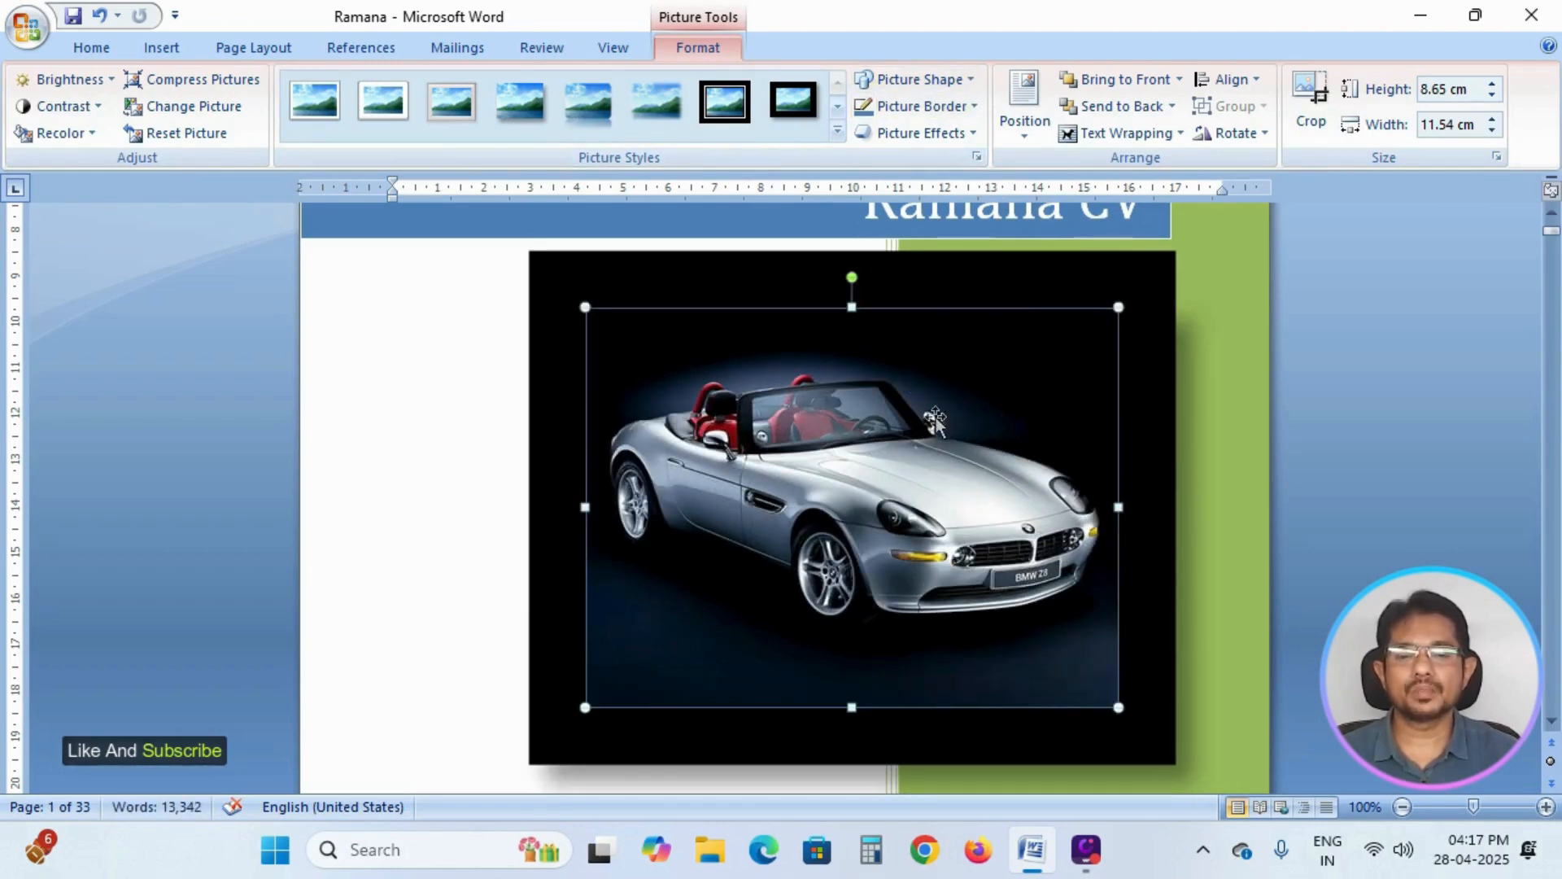
Try the flowchart delay and smiley face shapes on the car picture, and settle on the D-shaped flowchart delay.
left_click(970, 78)
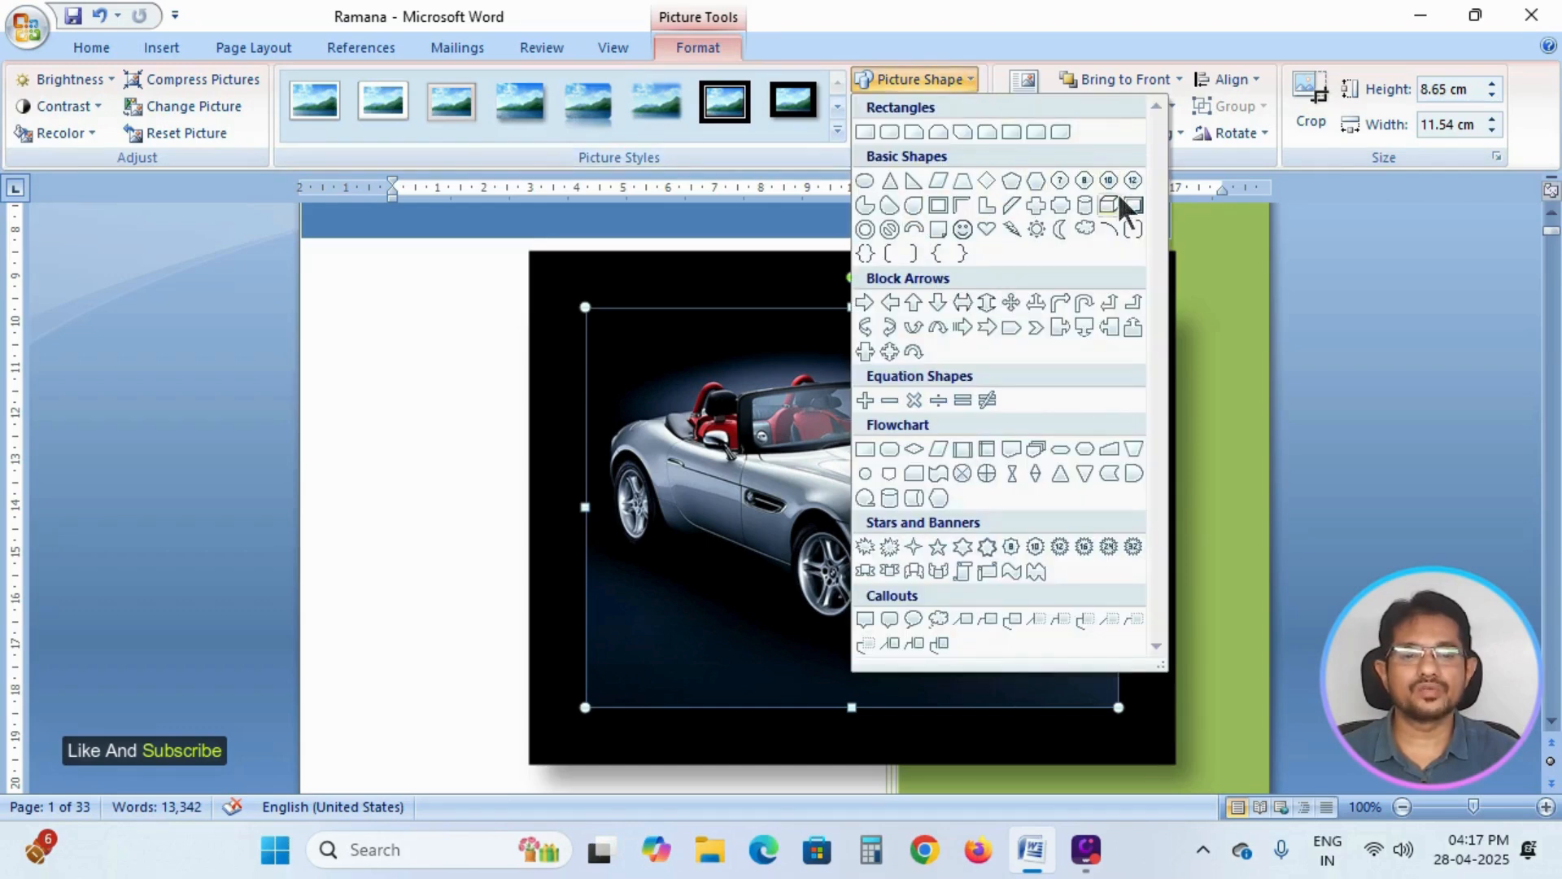
left_click(1135, 476)
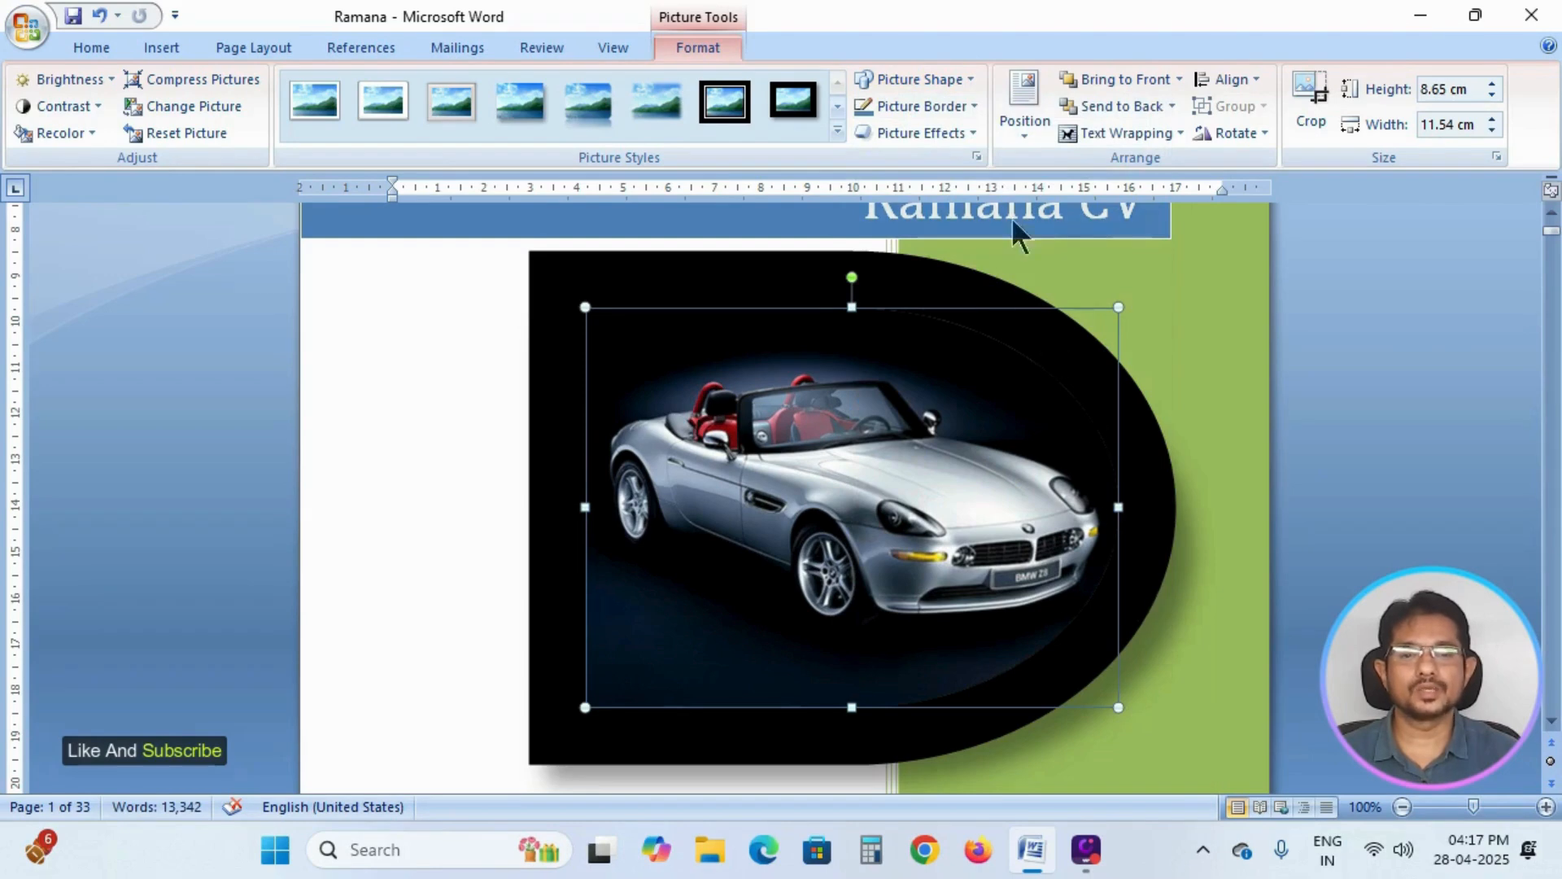
left_click(965, 79)
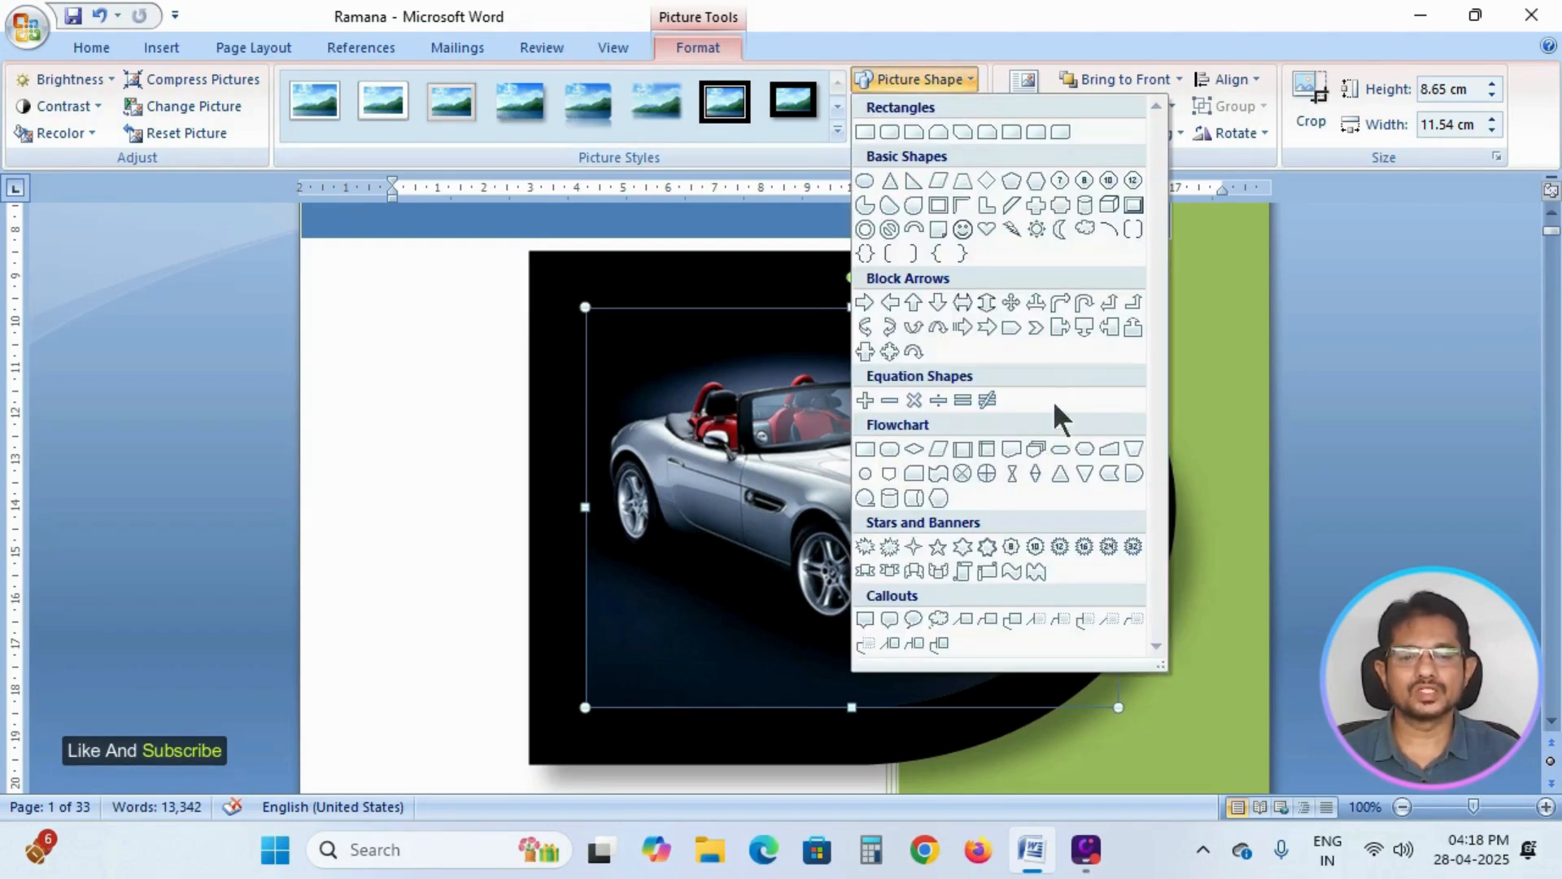
left_click(962, 230)
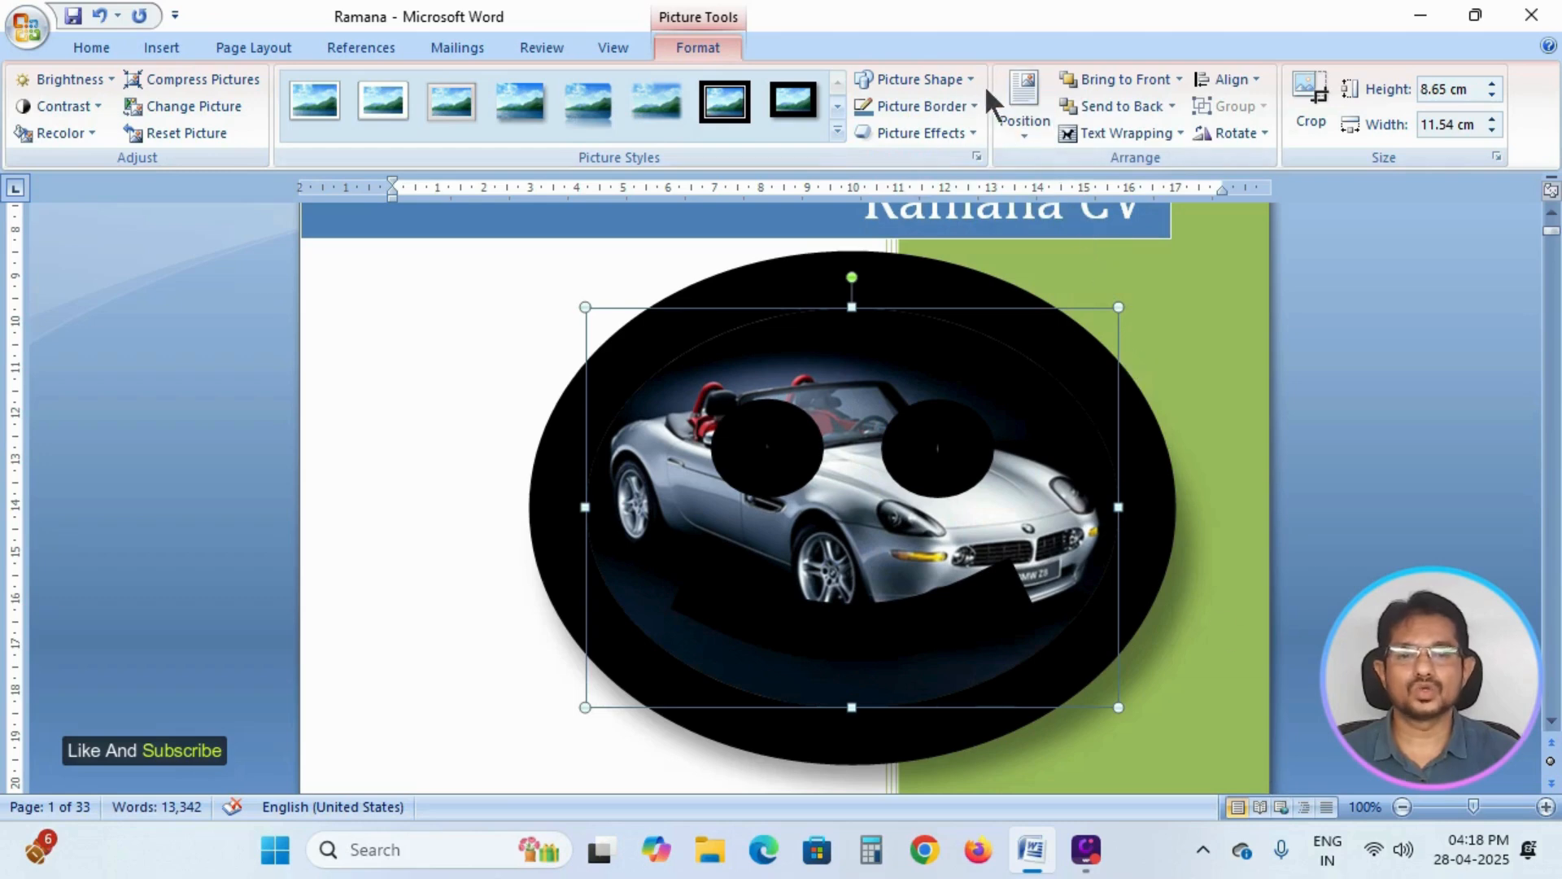
left_click(975, 78)
left_click(1134, 474)
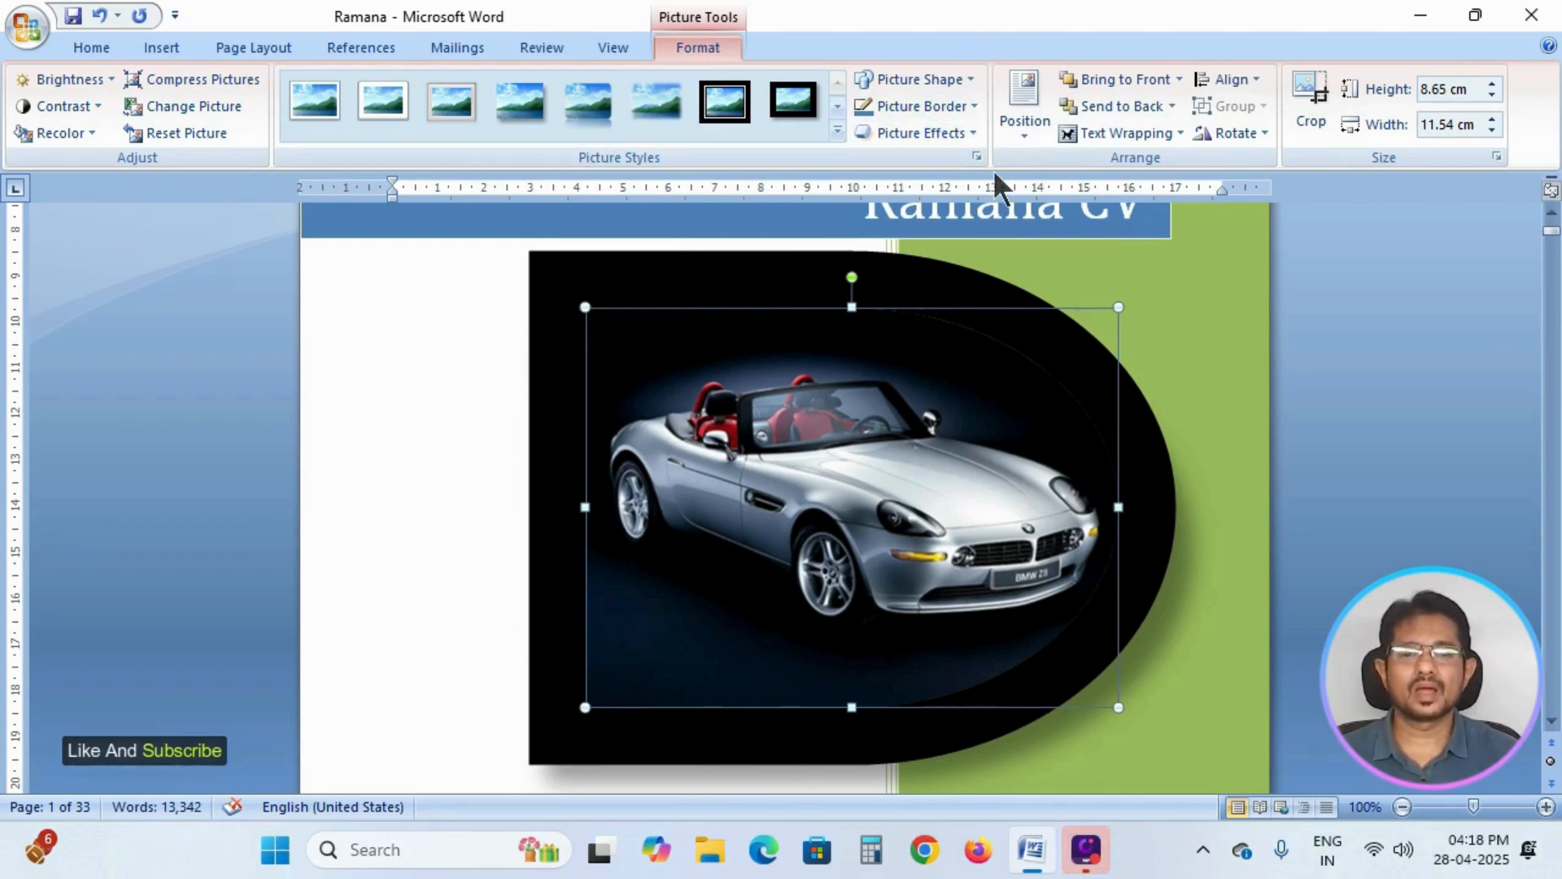
Change the car picture's black border to the medium blue theme color.
left_click(972, 106)
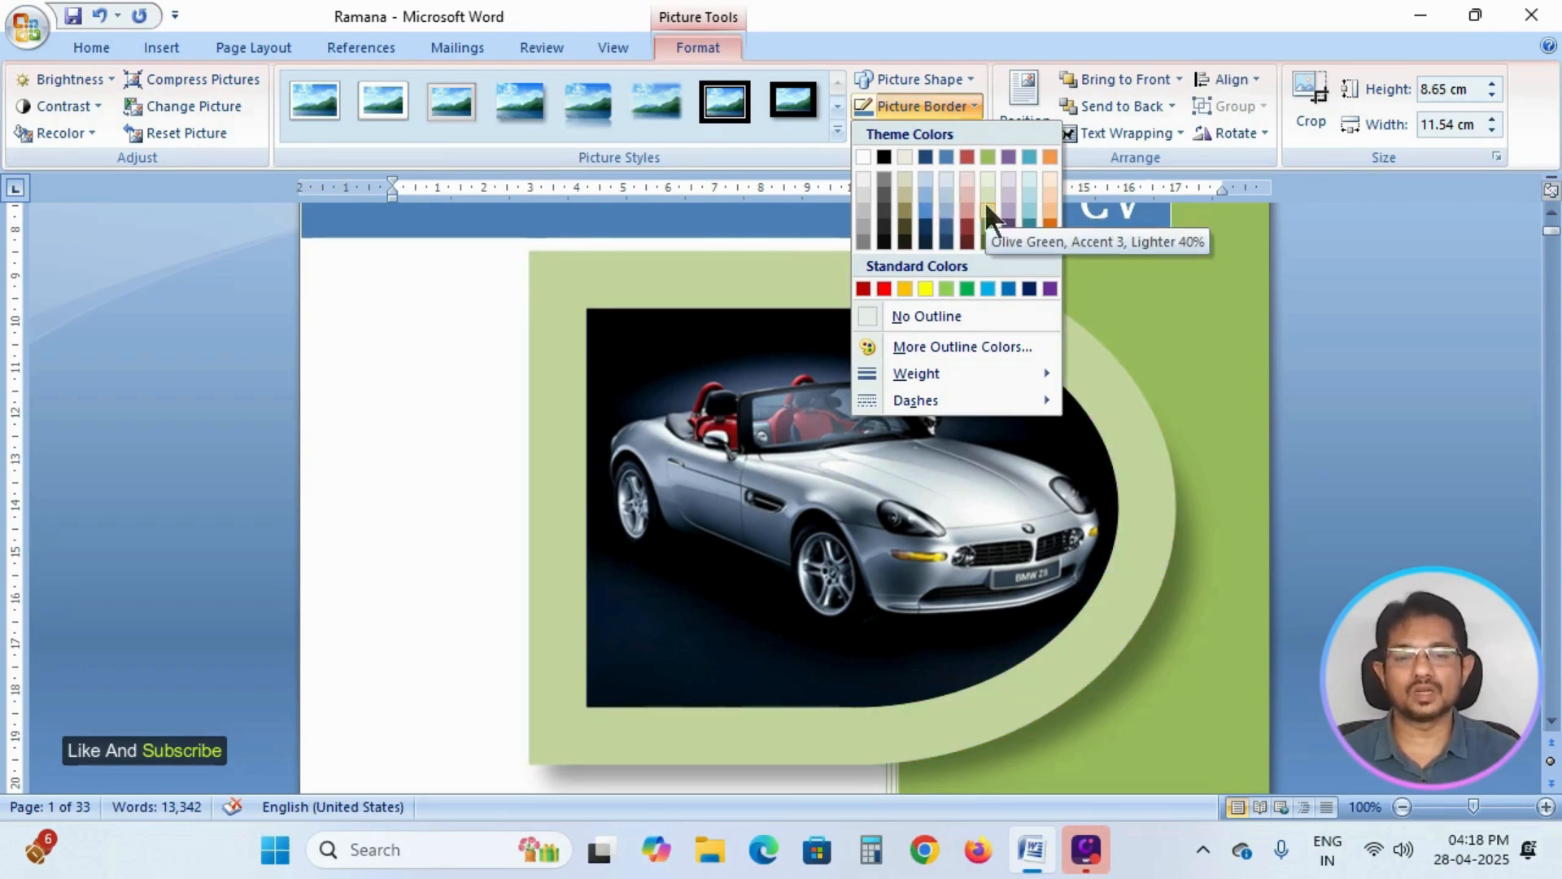
left_click(927, 233)
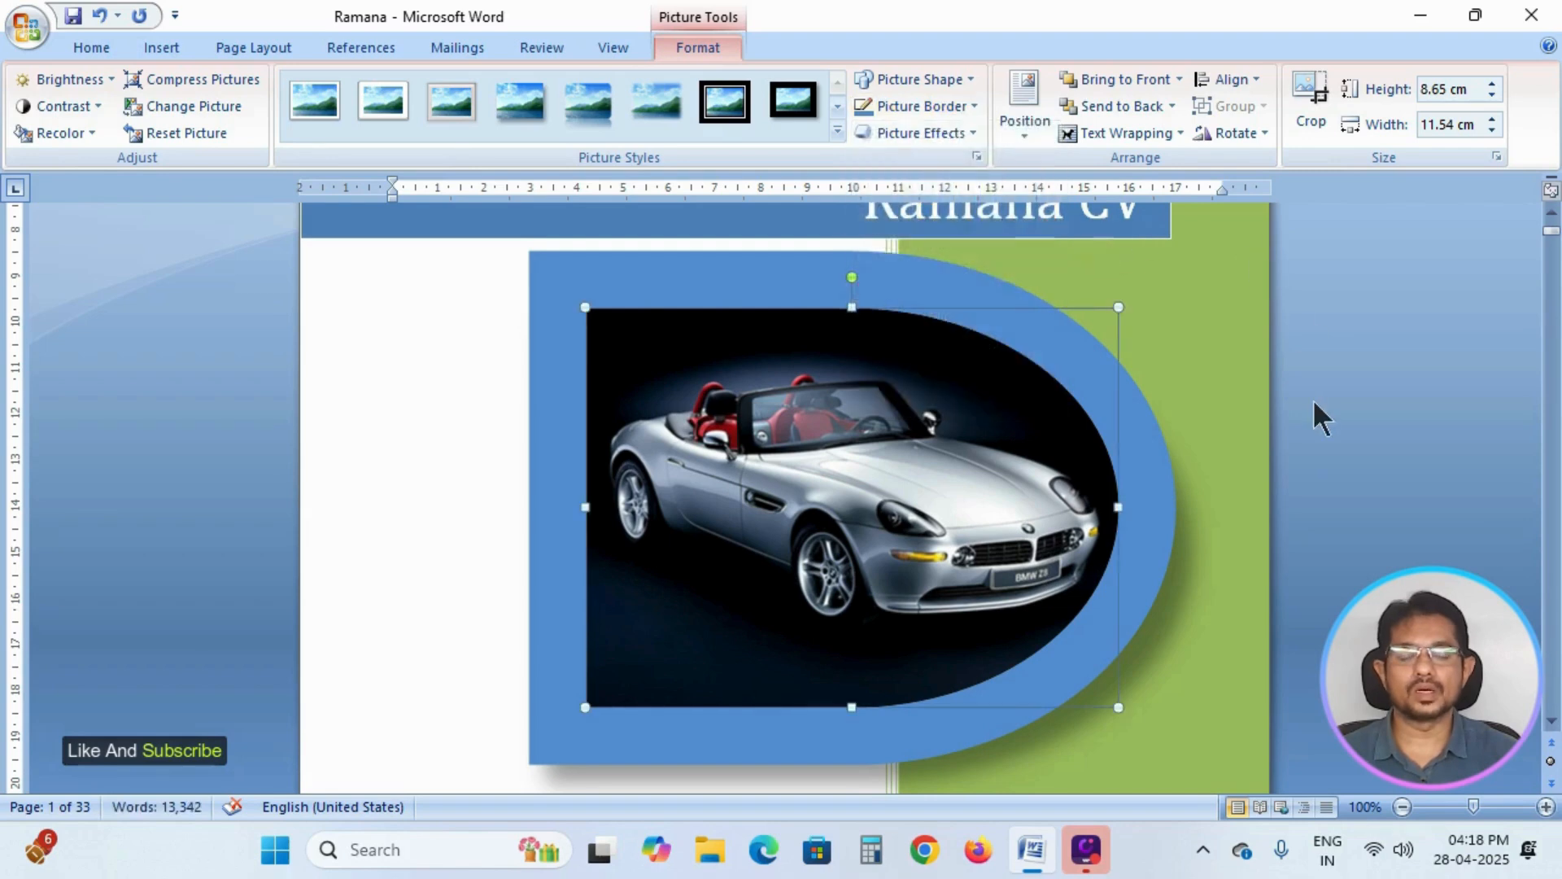
Give the car picture's border a custom light pink outline color with RGB values 255, 171, 233.
left_click(973, 104)
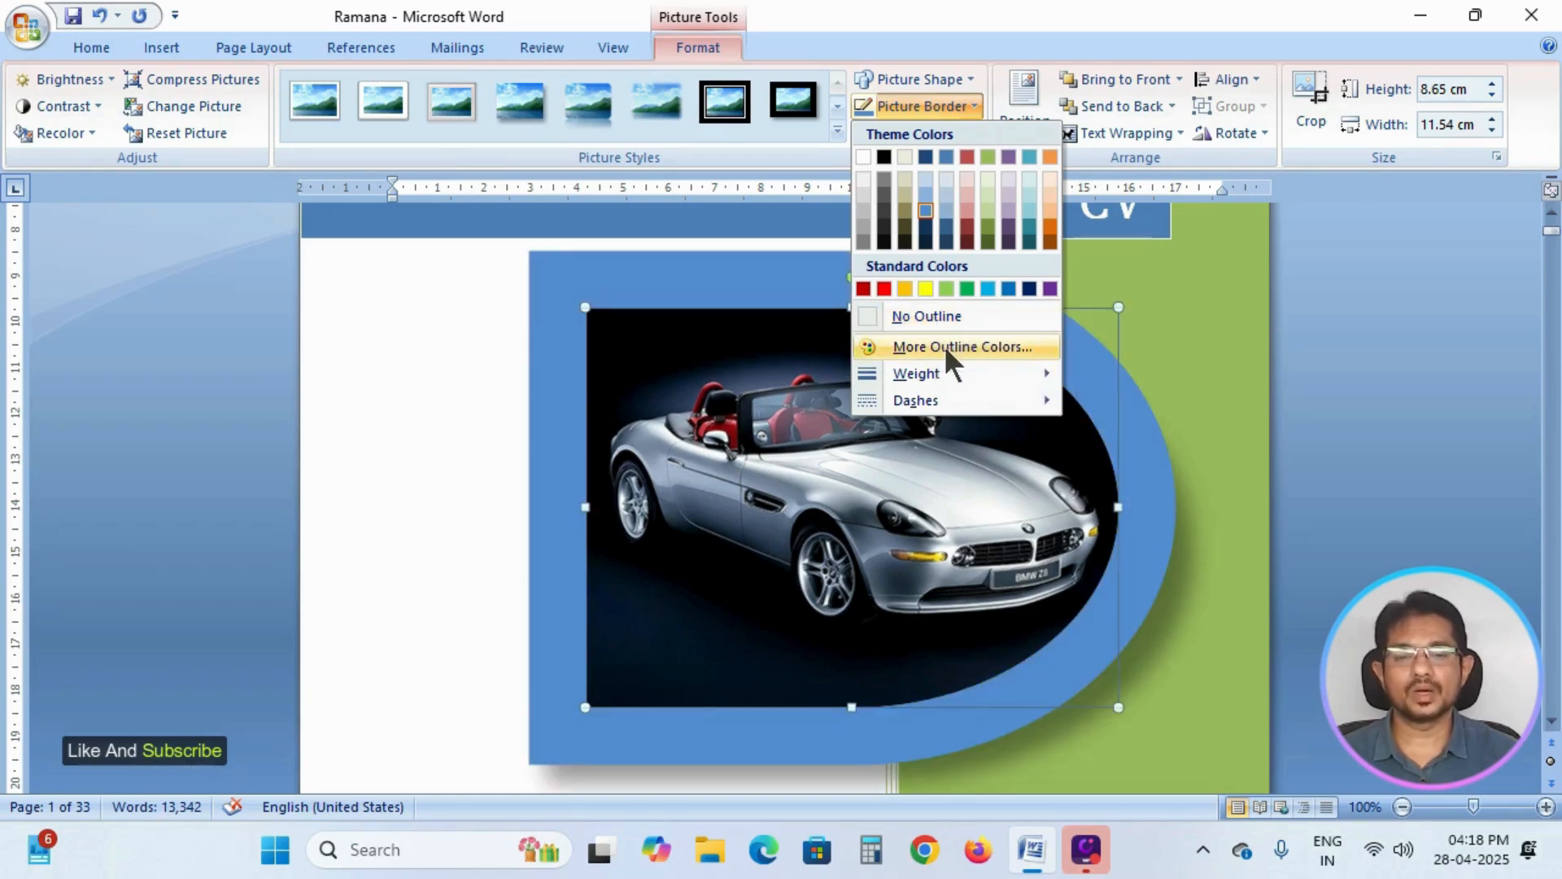
left_click(999, 345)
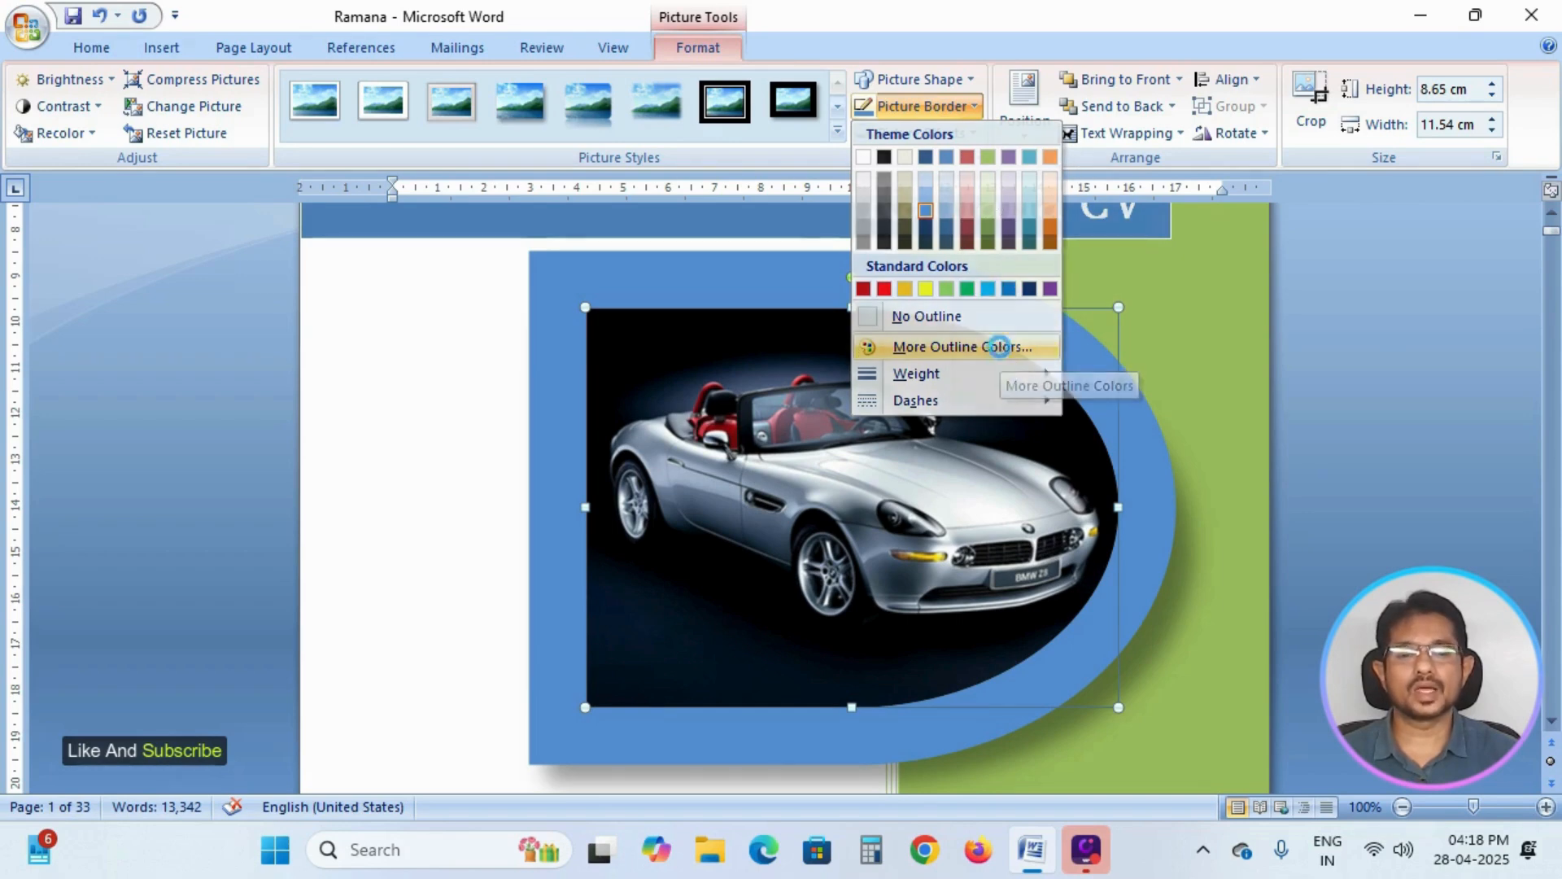
left_click(628, 205)
left_click_drag(773, 164, 1240, 83)
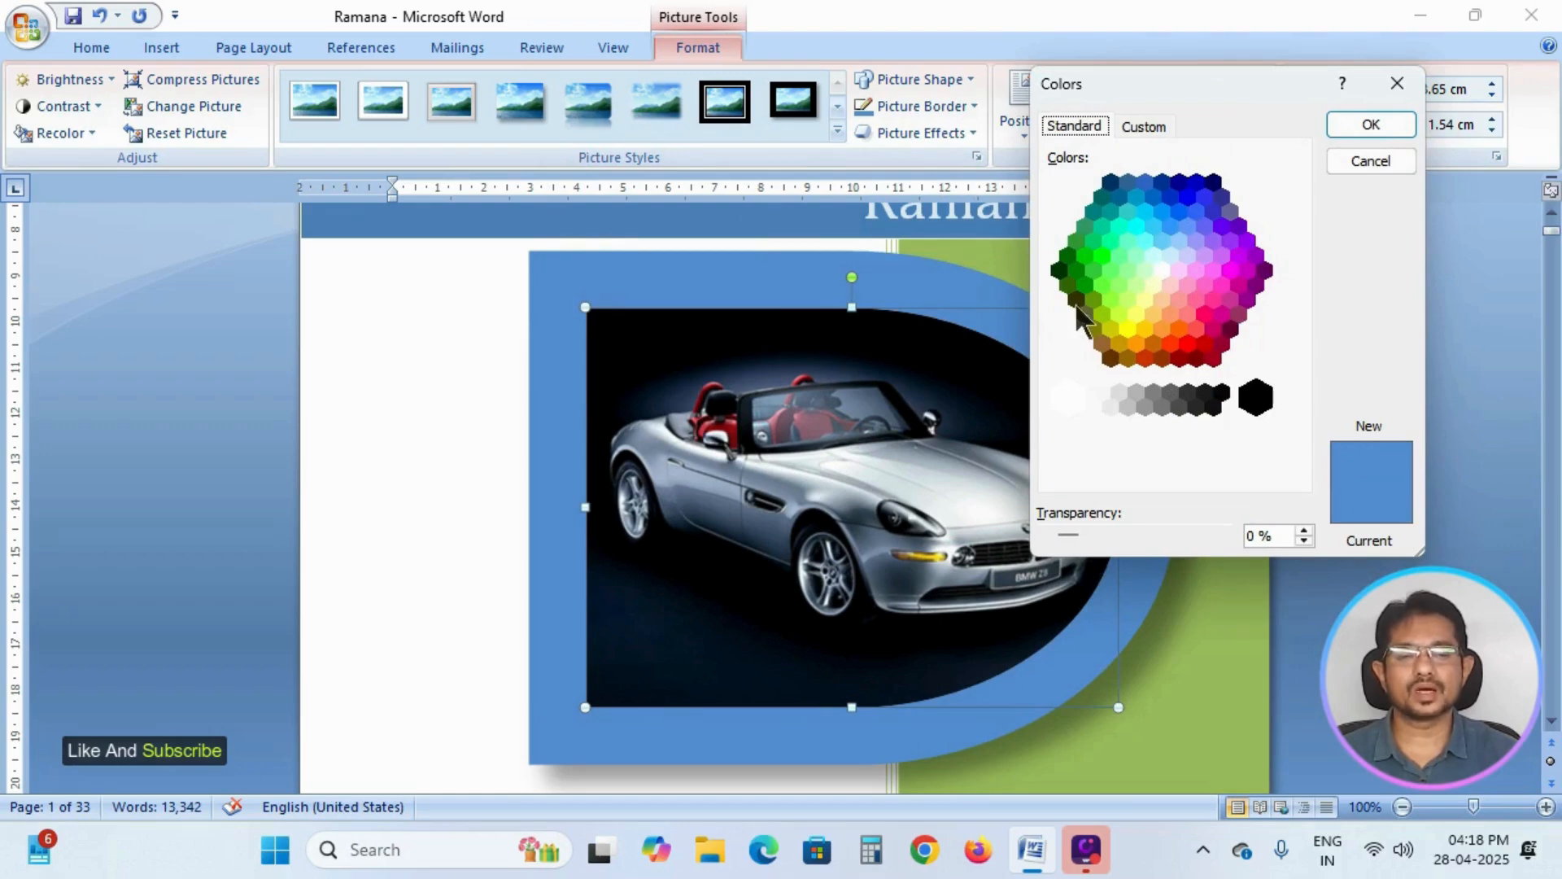
left_click(1221, 284)
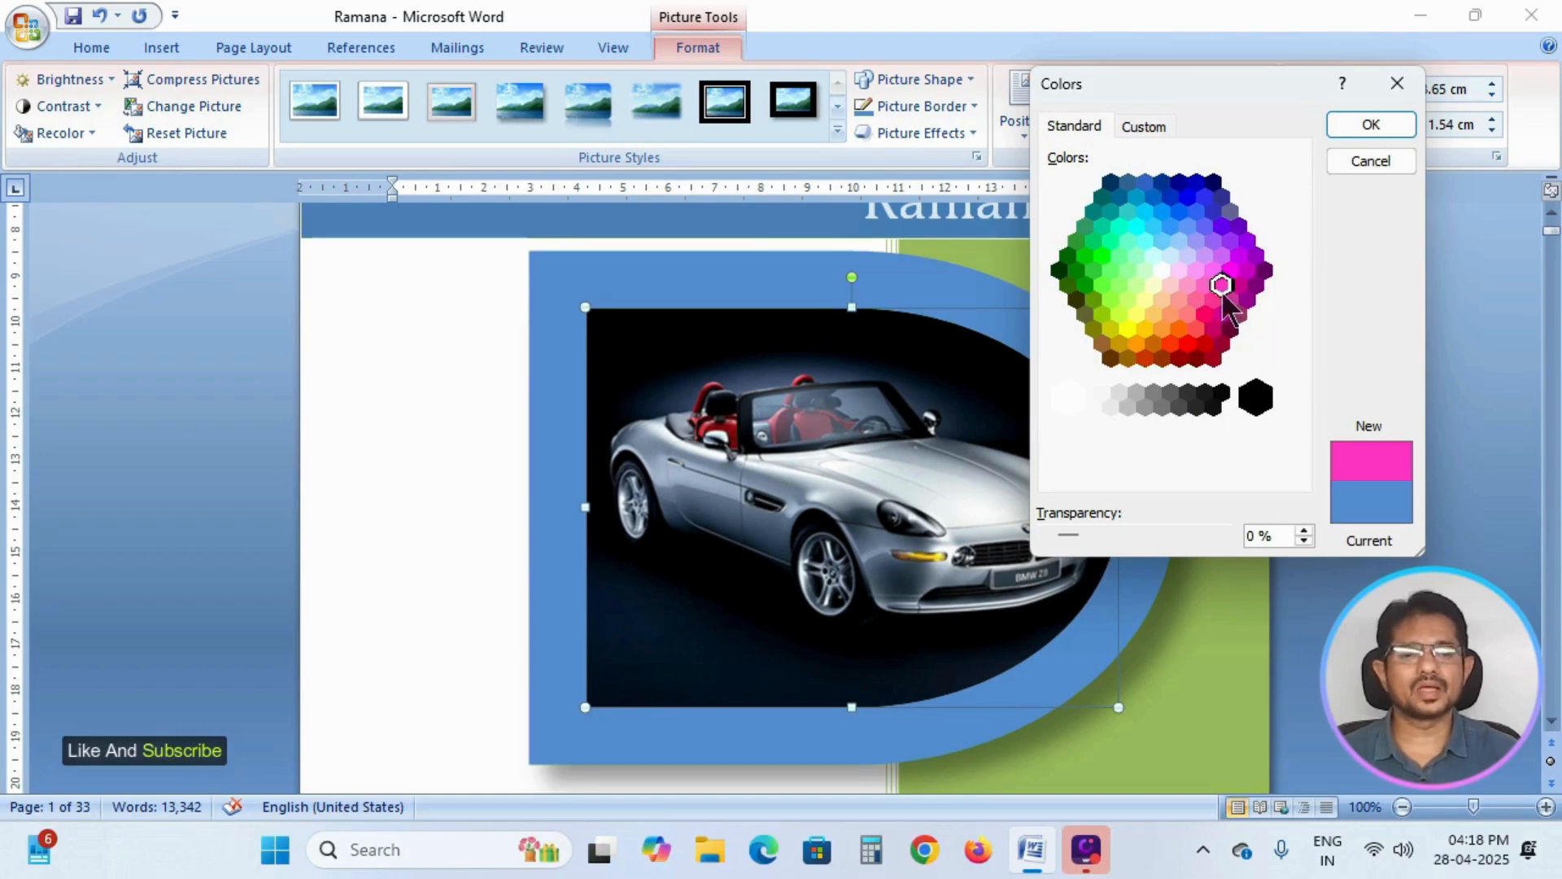
left_click(1141, 125)
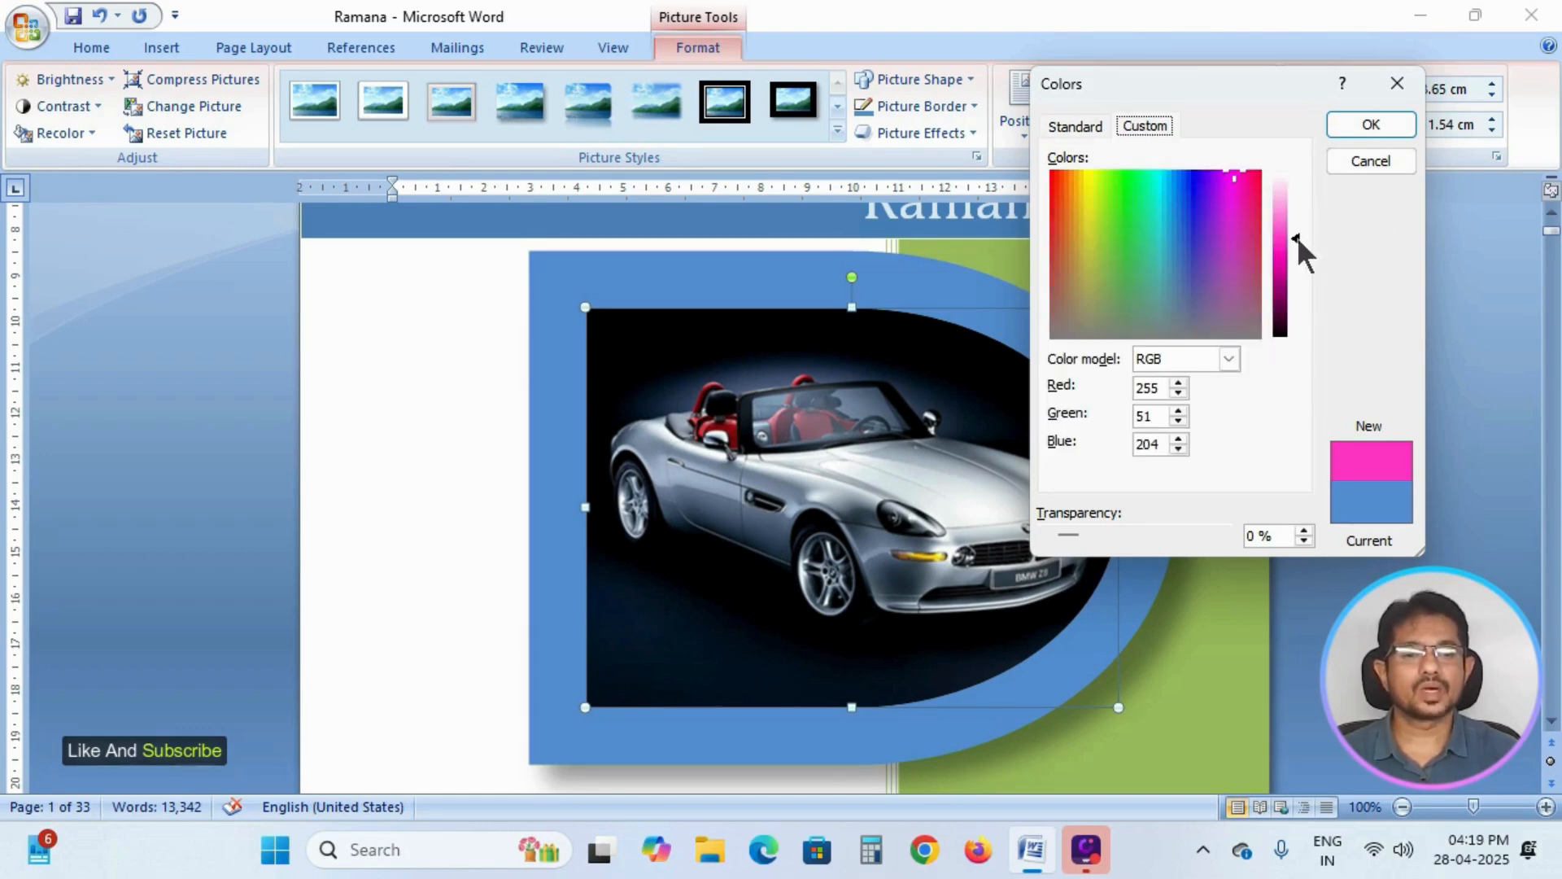
left_click_drag(1298, 238, 1297, 198)
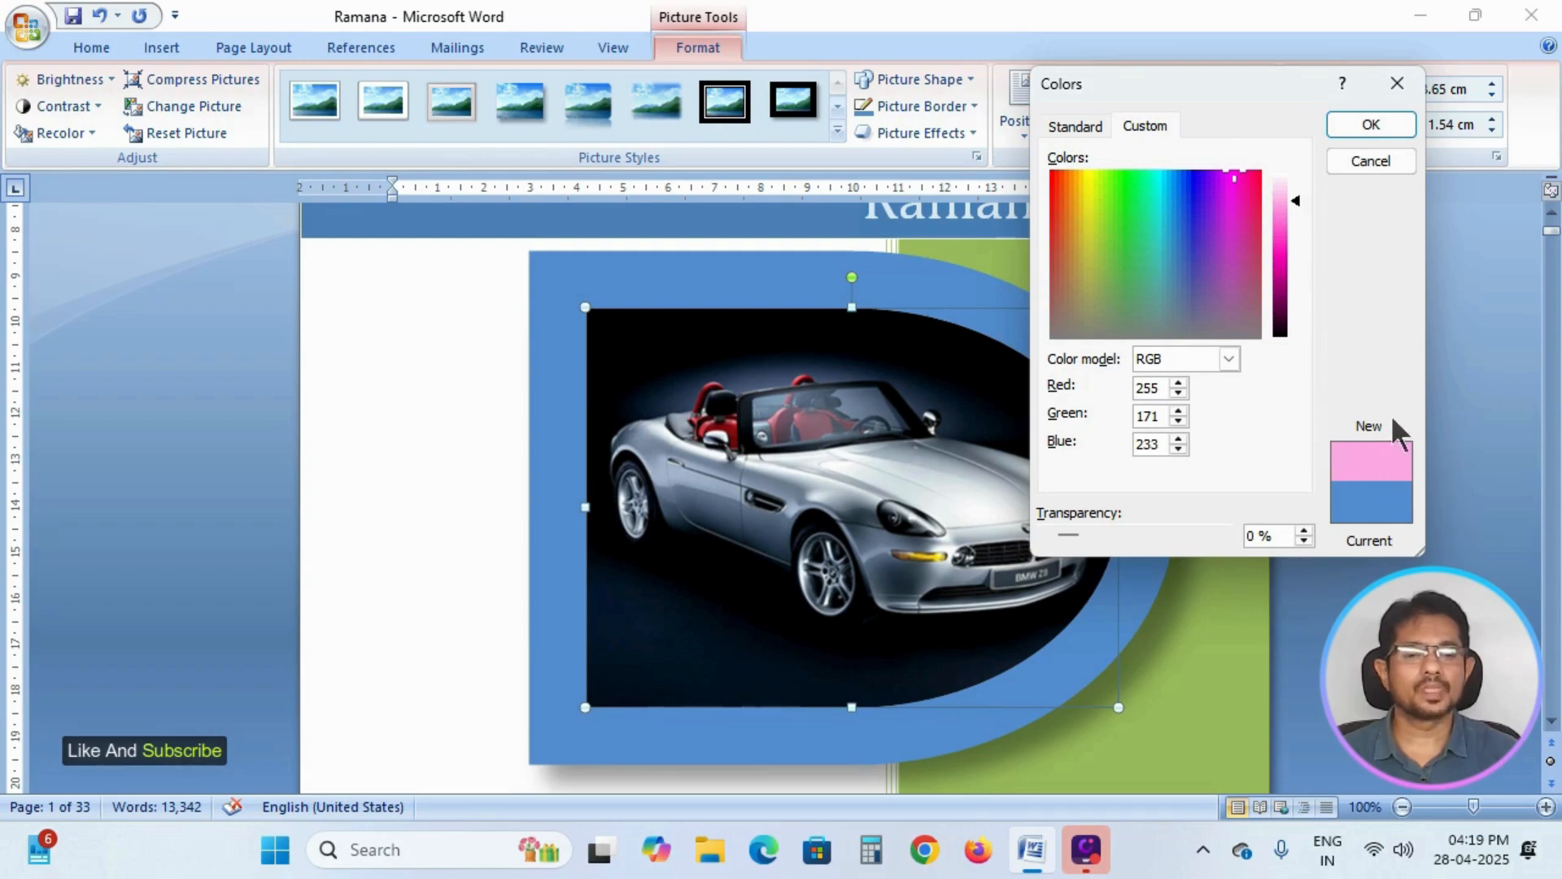
left_click(1371, 123)
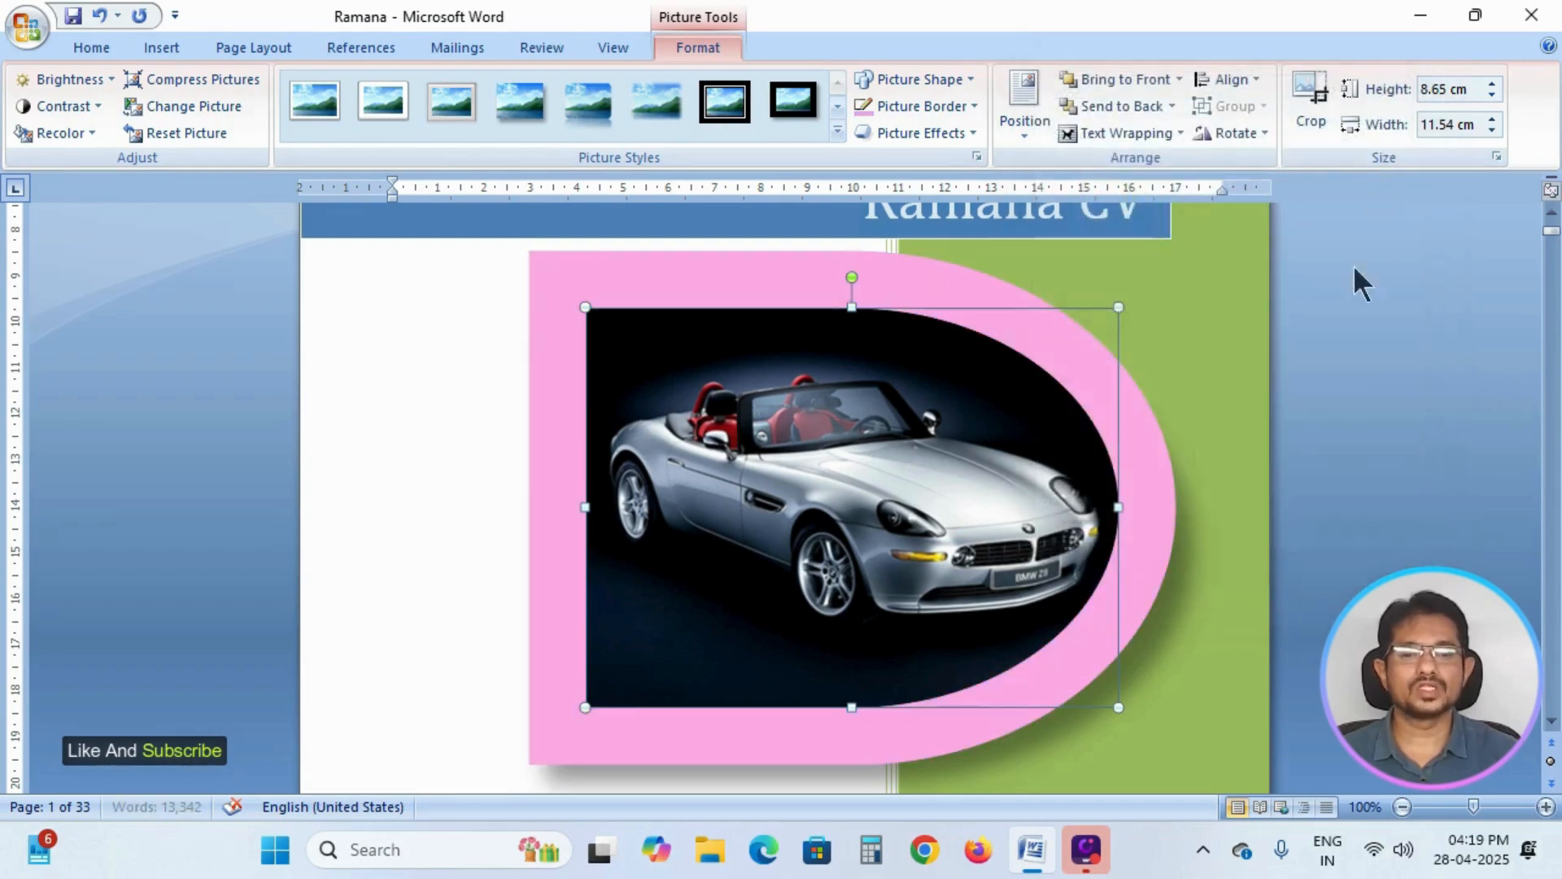
Return the car picture's pink border to the medium blue theme shade.
left_click(974, 108)
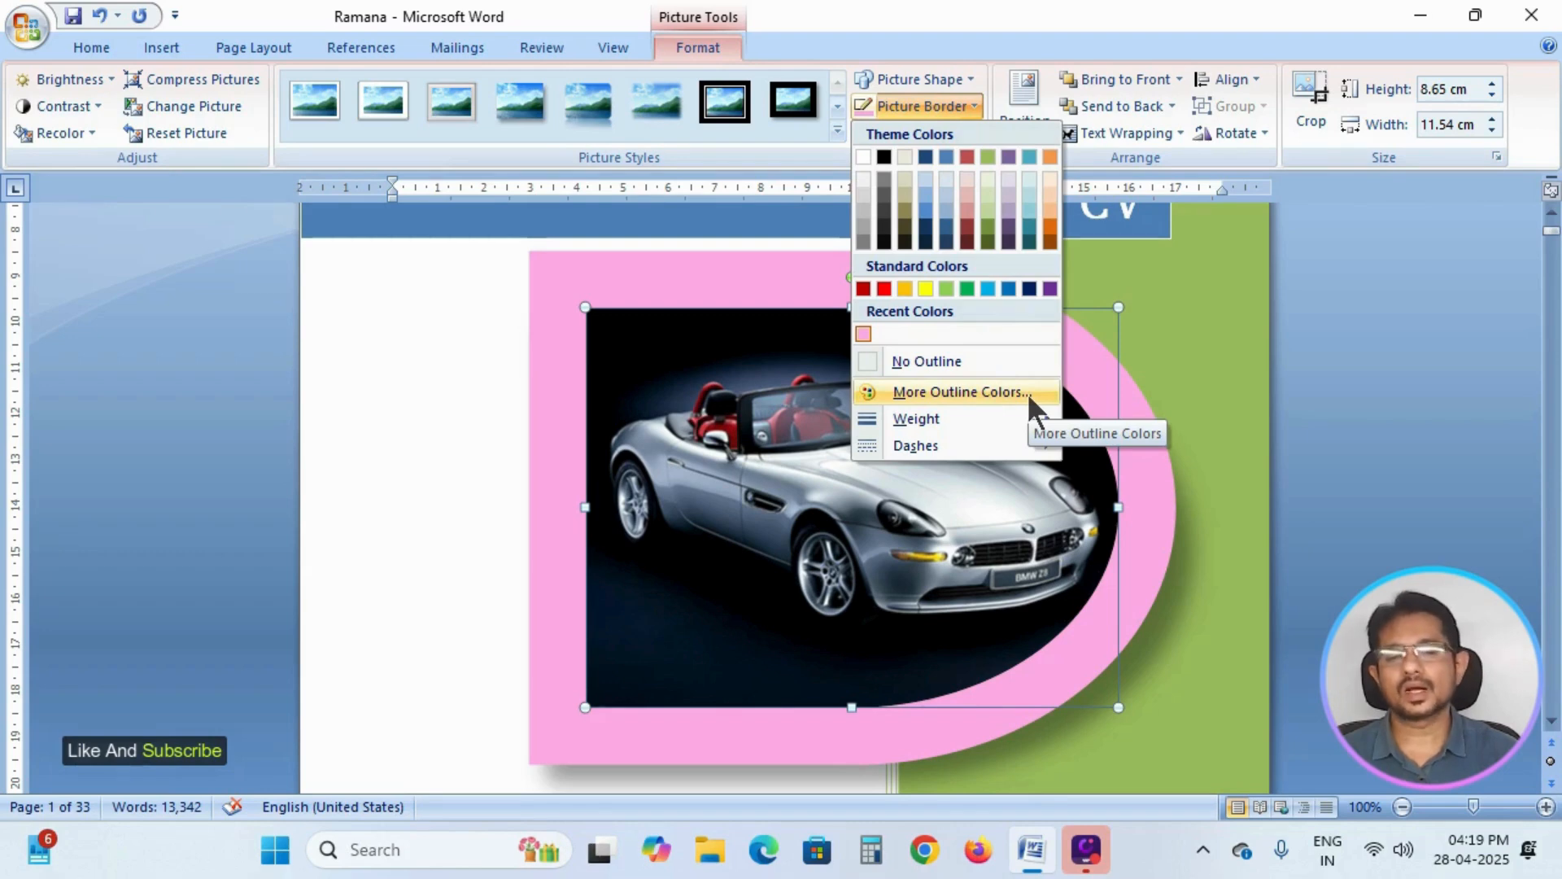
left_click(925, 213)
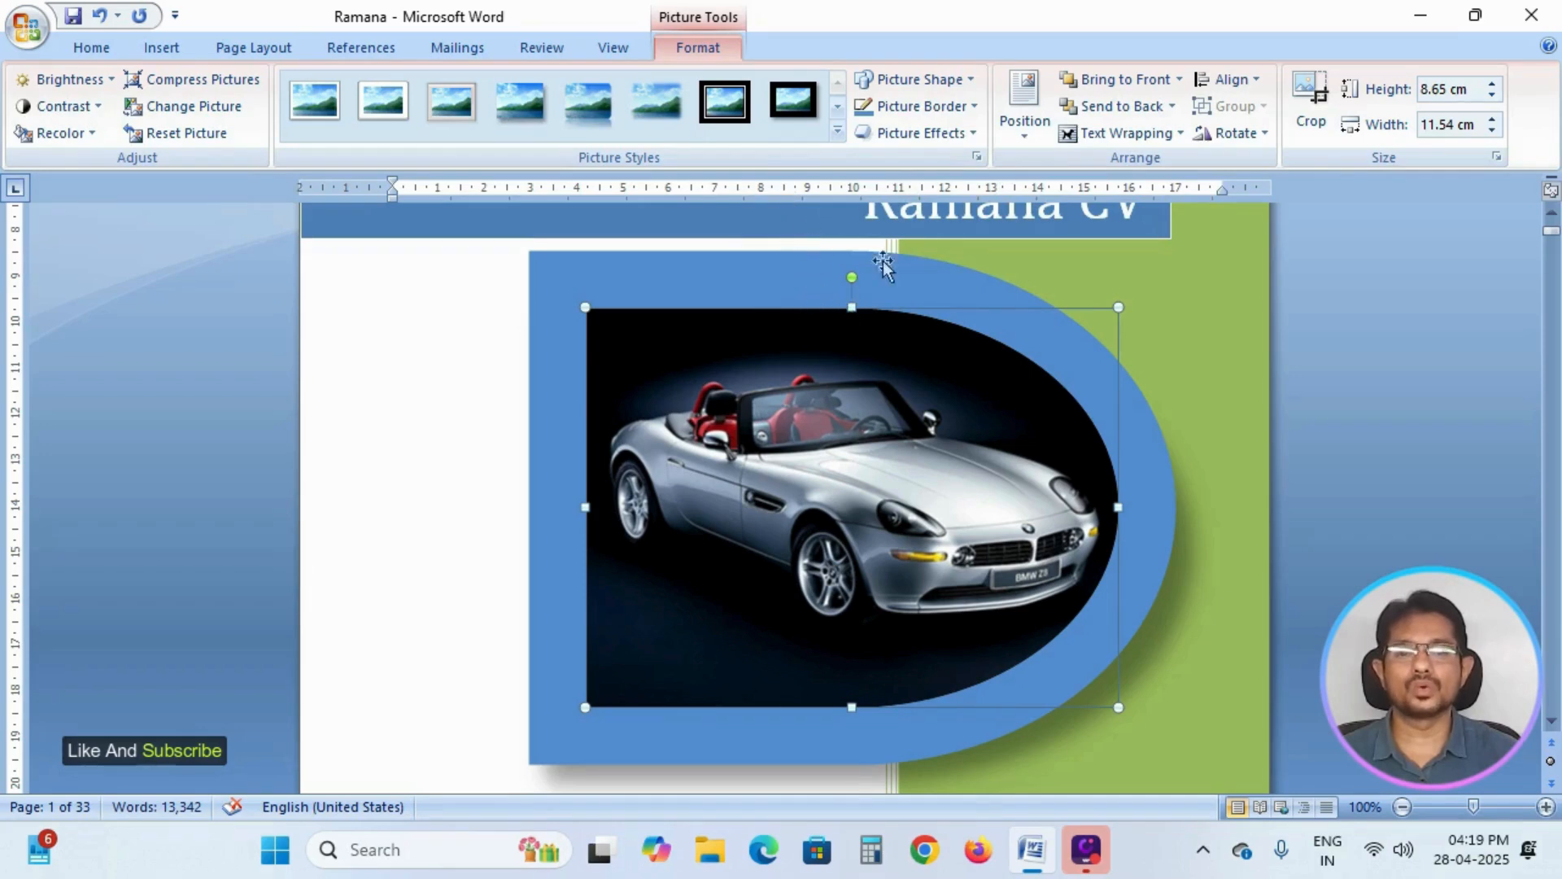
Set the car picture's border weight to 6 pt and move the picture slightly up and to the right.
left_click(974, 106)
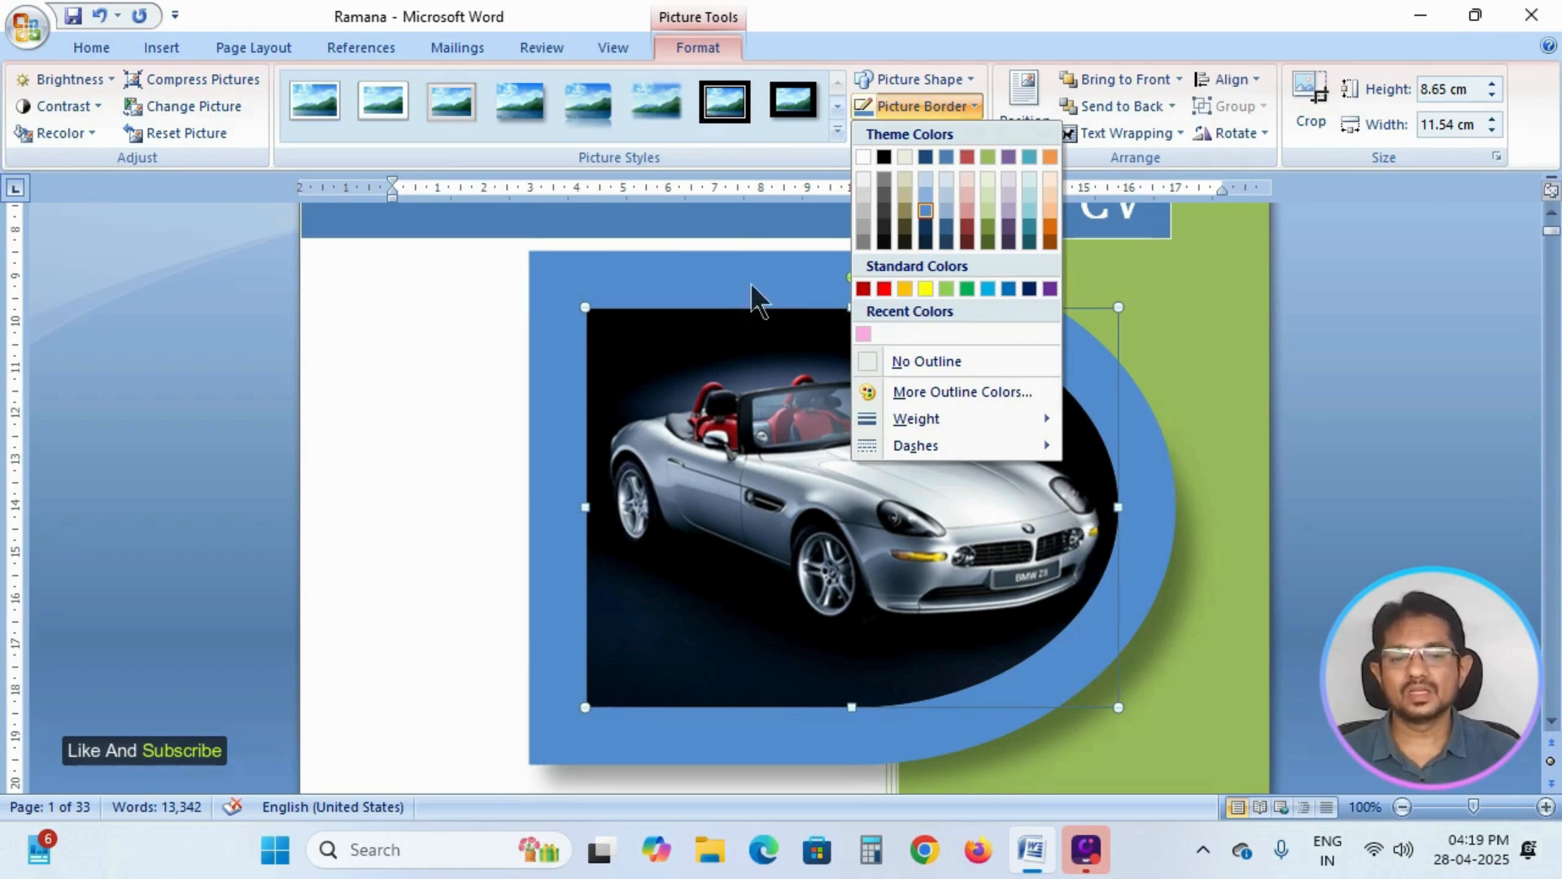
mouse_move(950, 421)
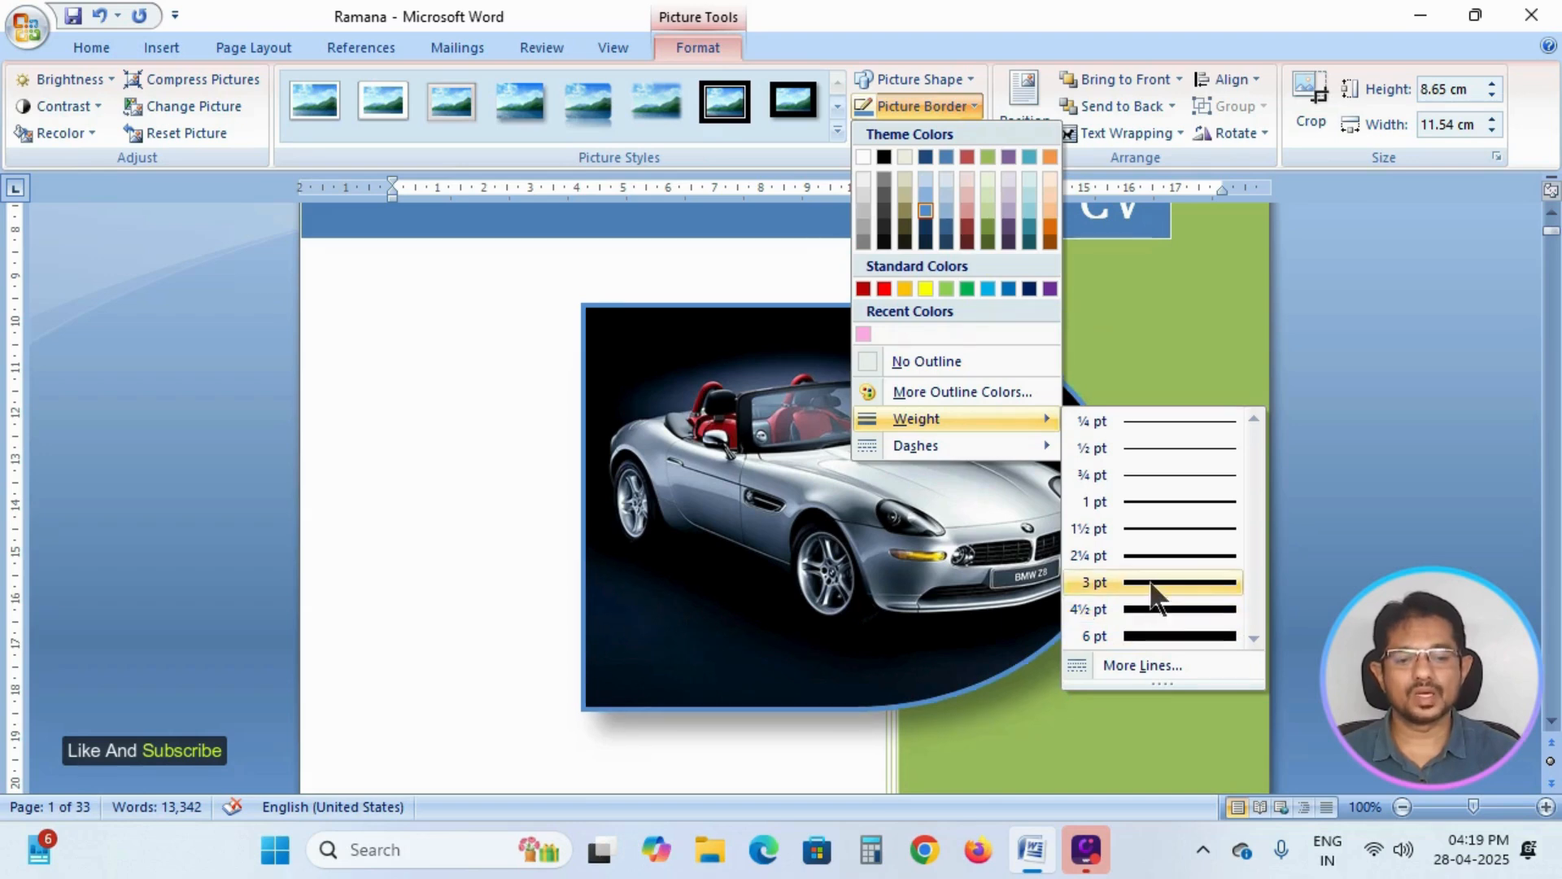
left_click(1149, 637)
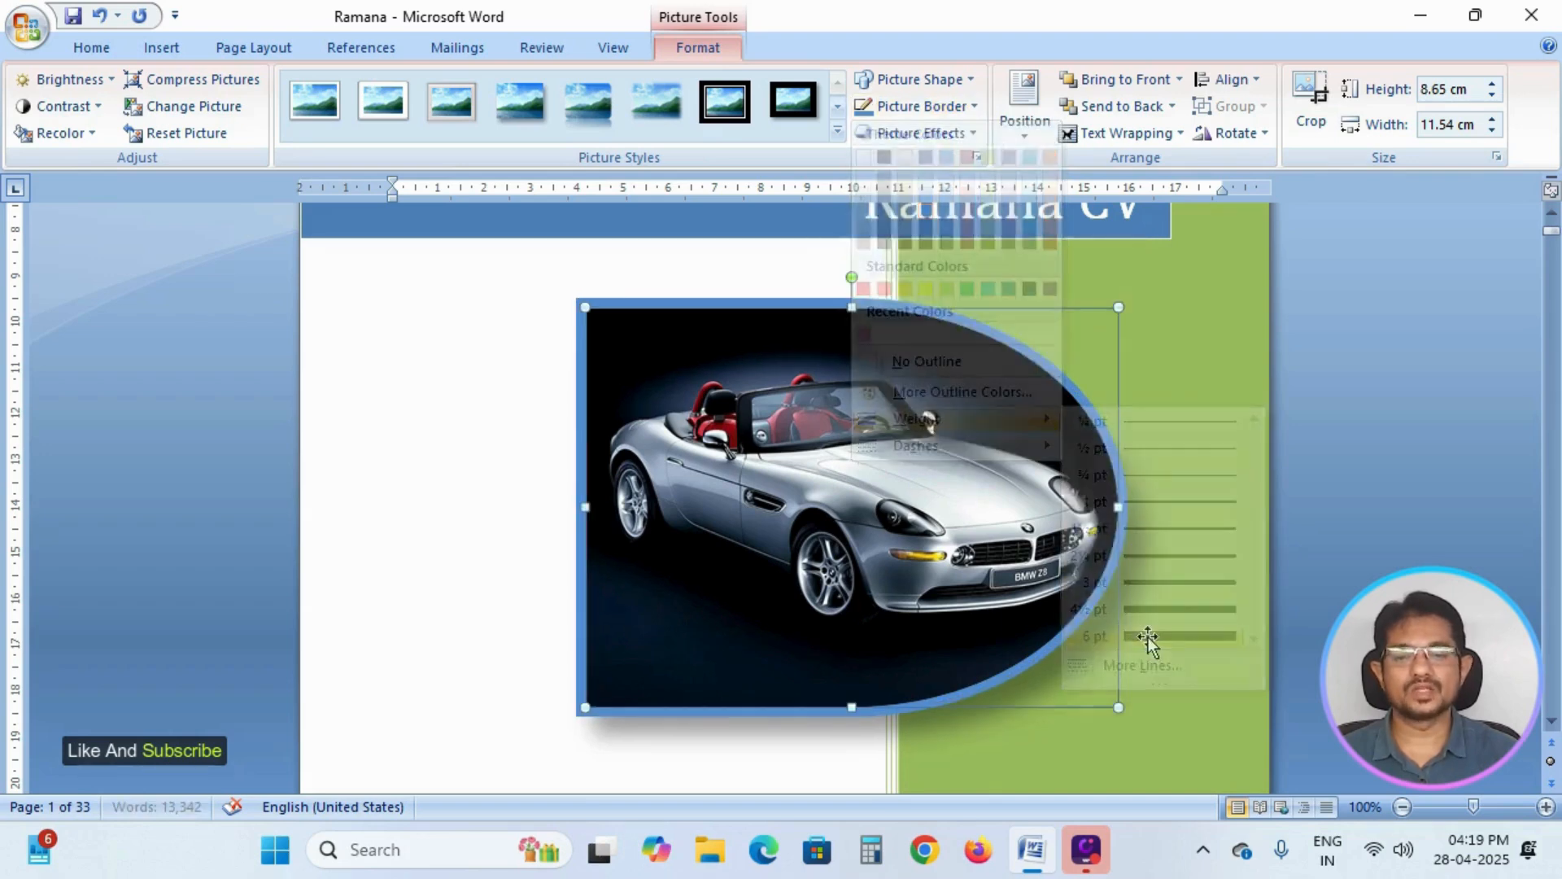
left_click_drag(1010, 479, 1052, 443)
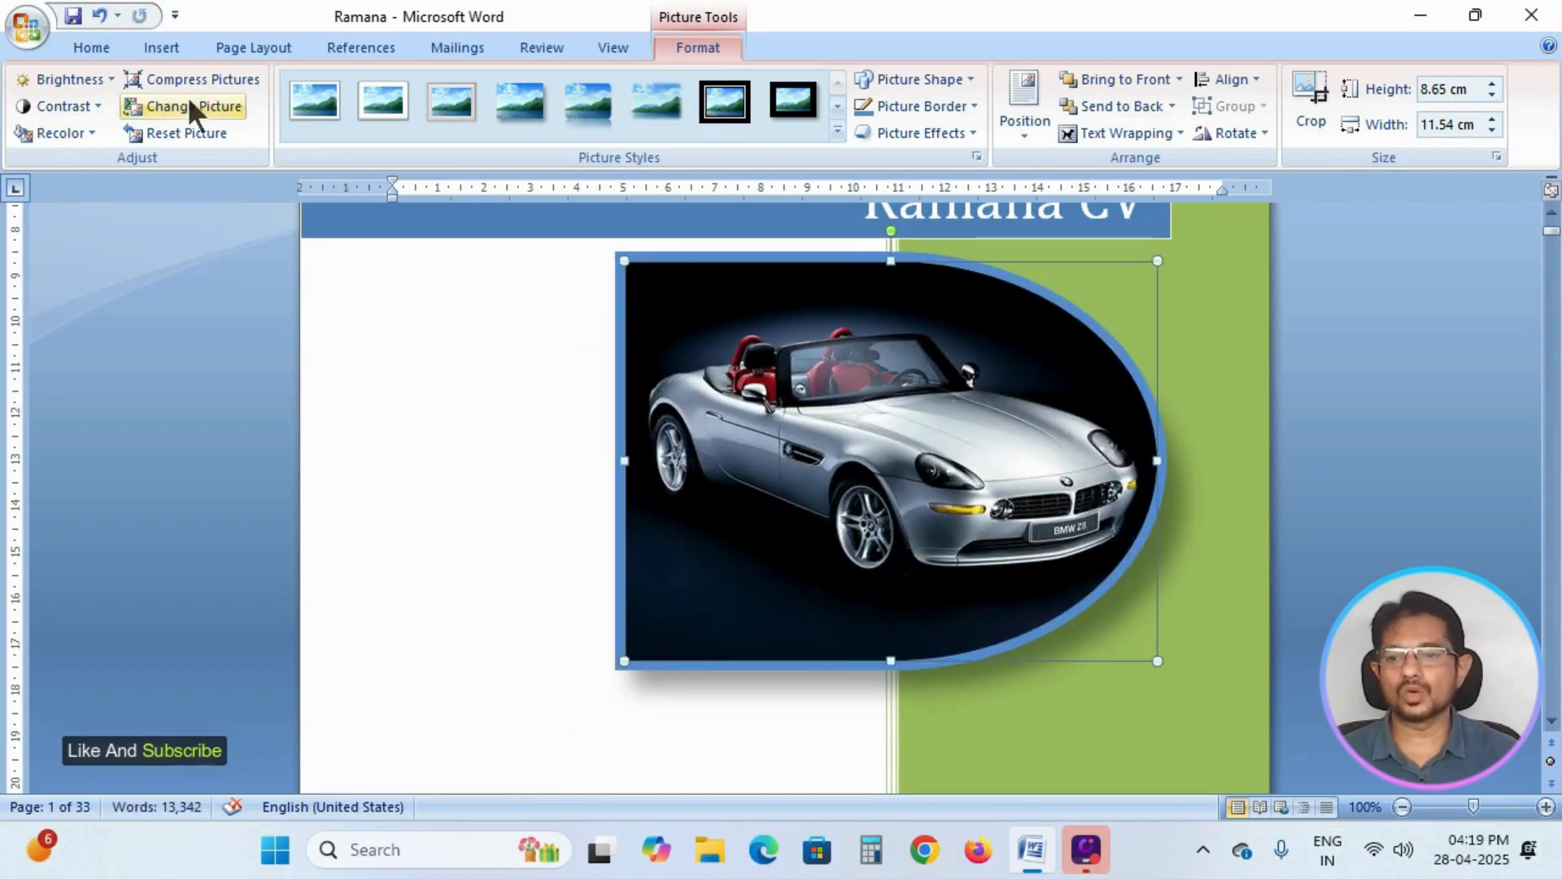
Undo the car picture's moves and its last border weight change.
left_click(101, 20)
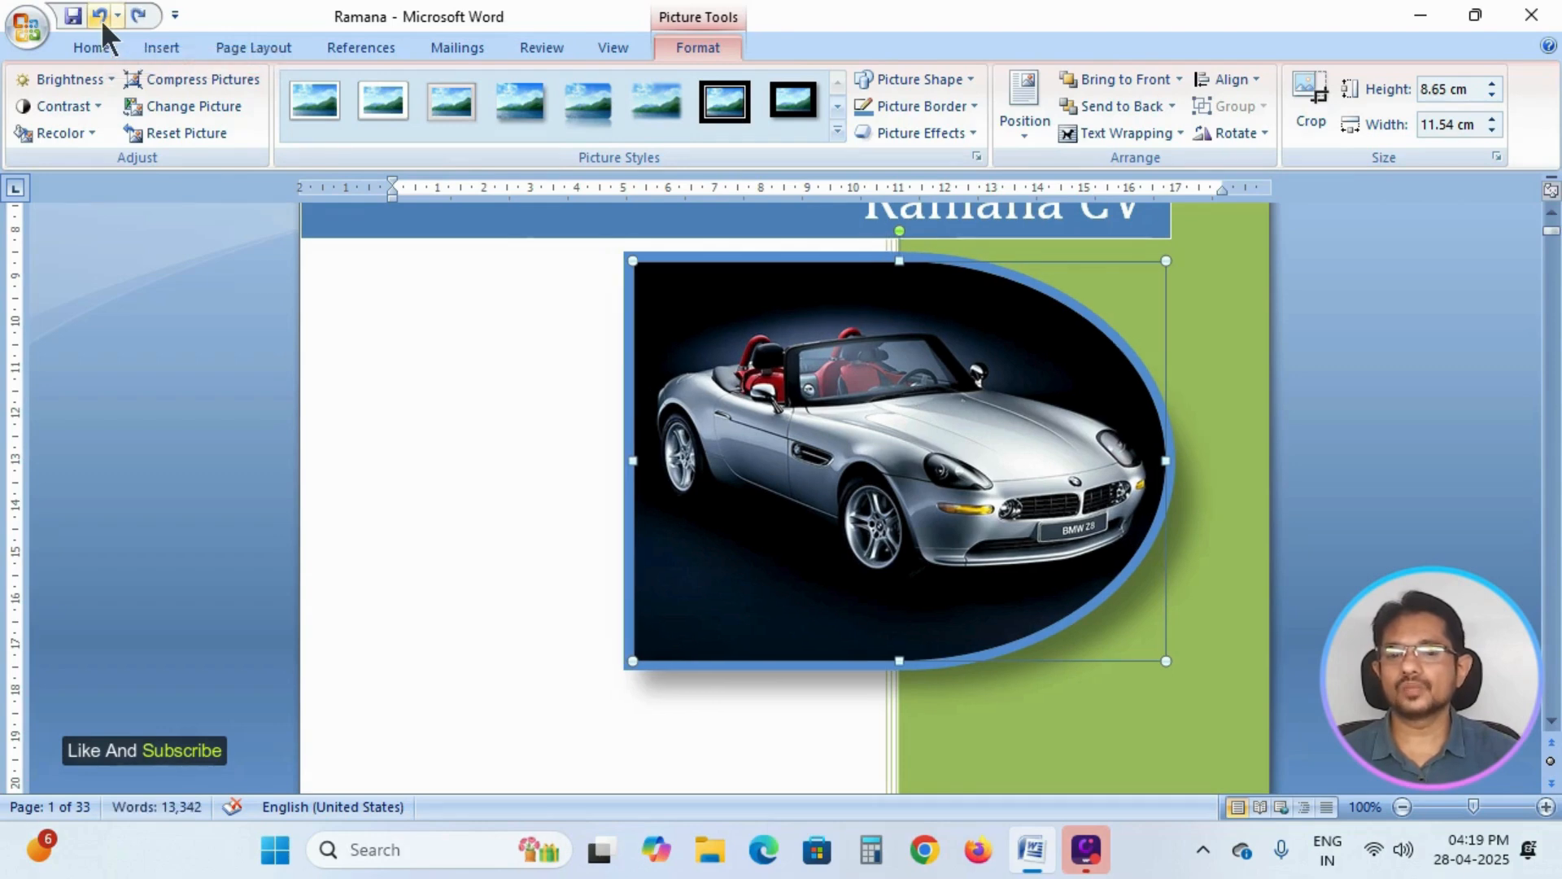
left_click(99, 18)
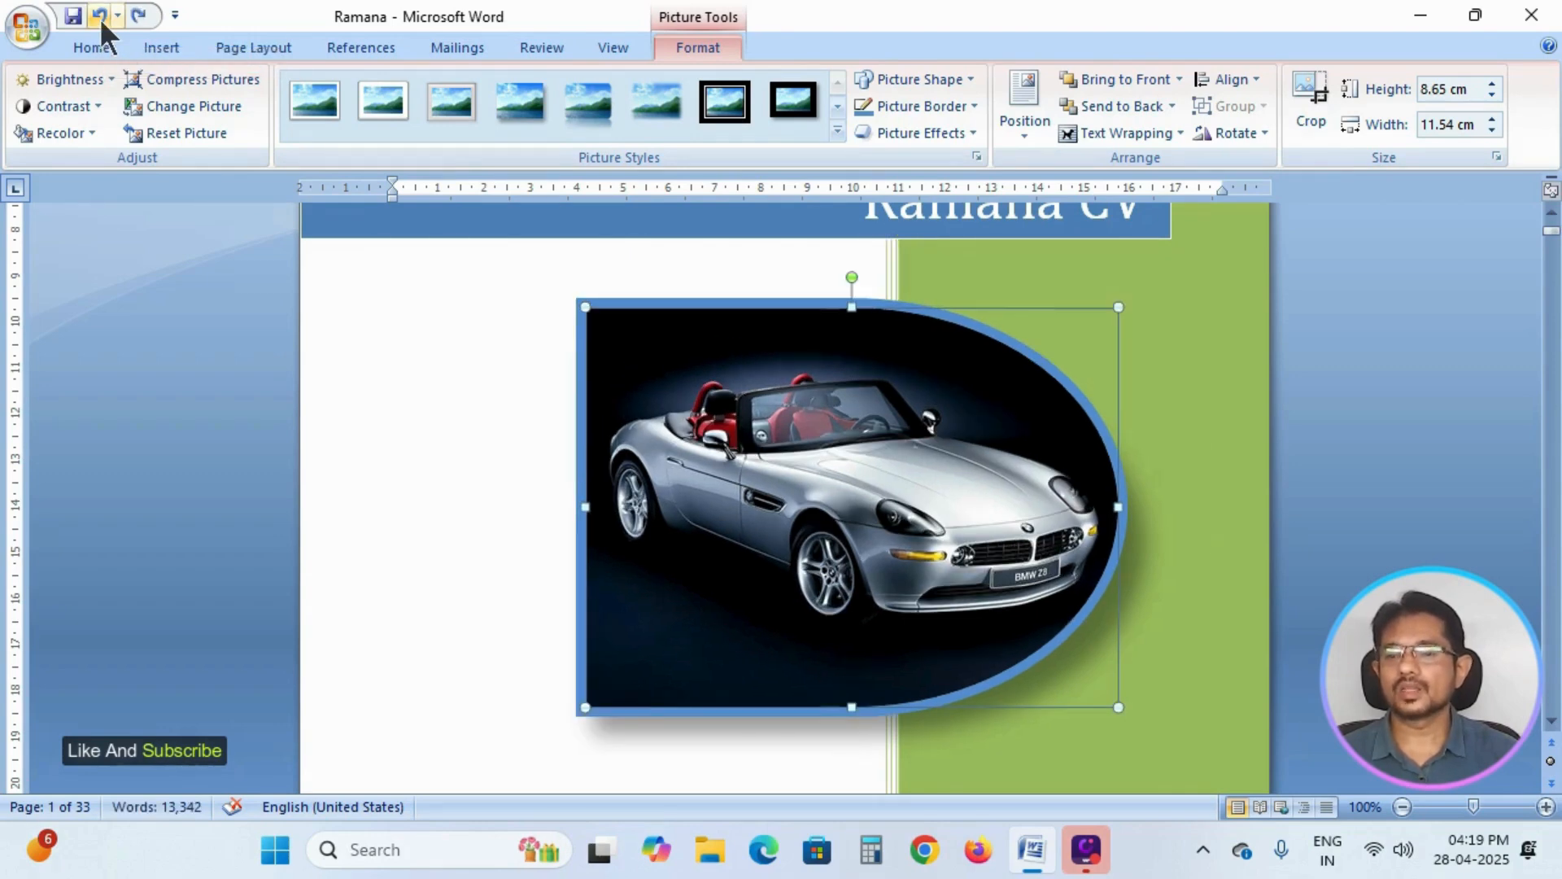
left_click(99, 18)
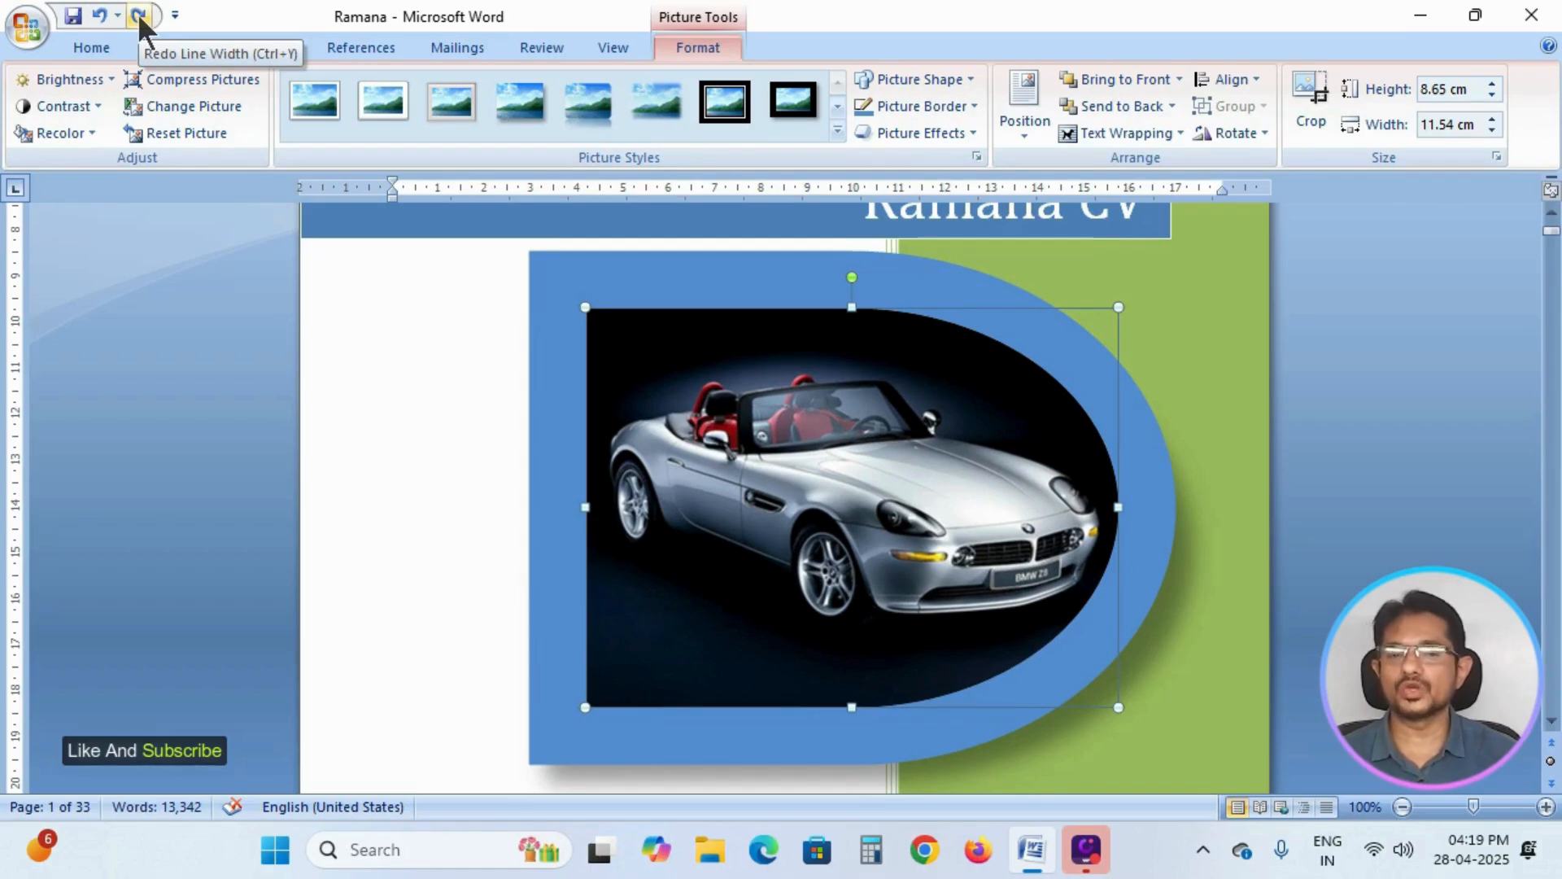
Nudge the car picture slightly up and to the right, and give its border the fine dotted dash style.
left_click_drag(965, 425, 978, 416)
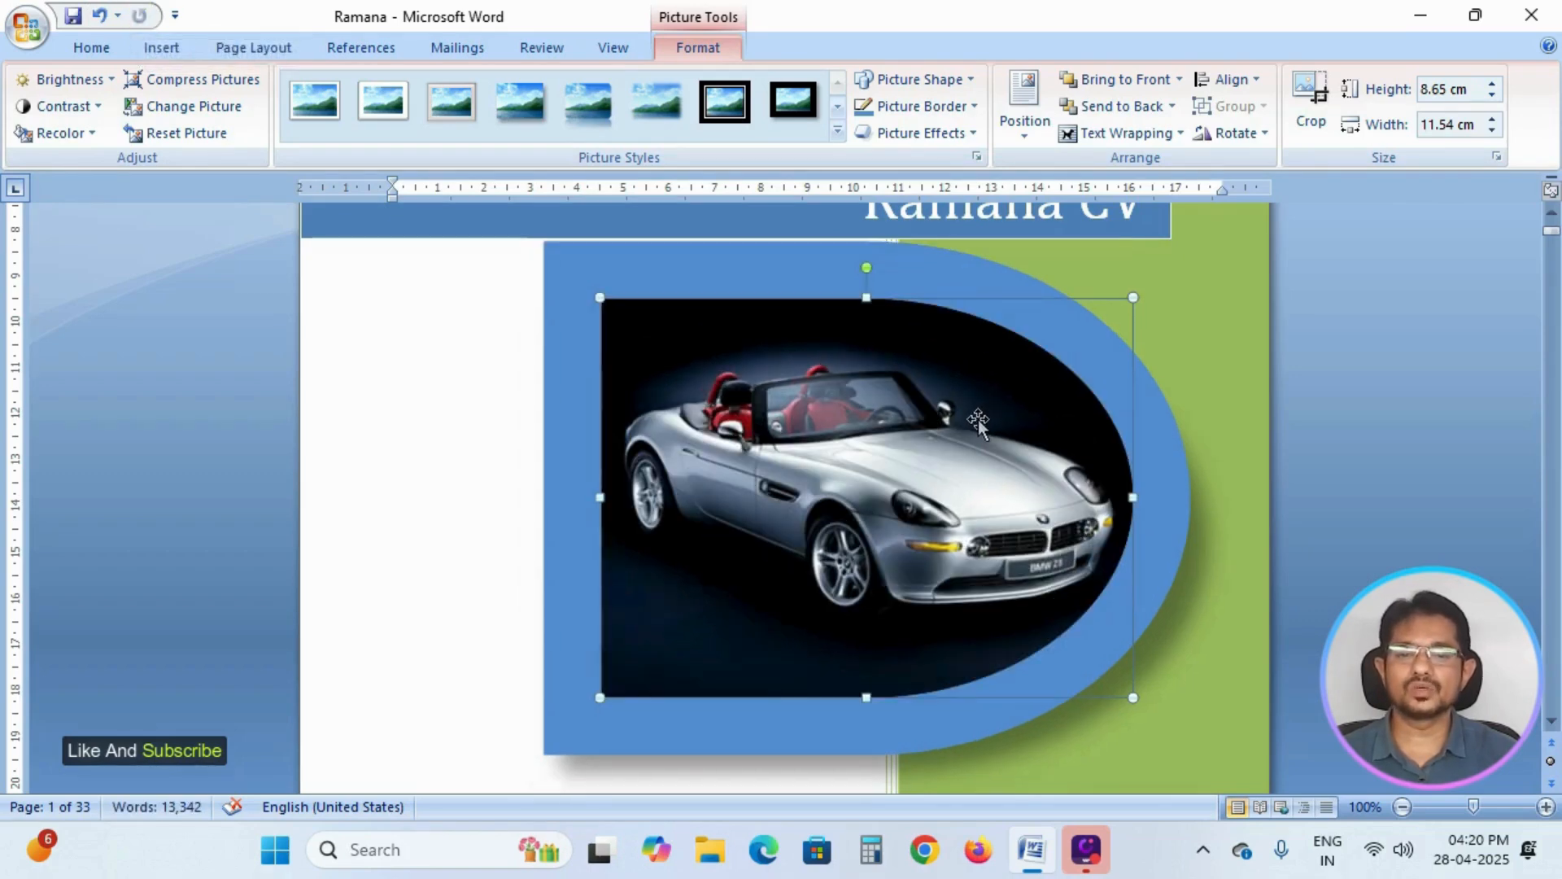
left_click(974, 107)
mouse_move(970, 455)
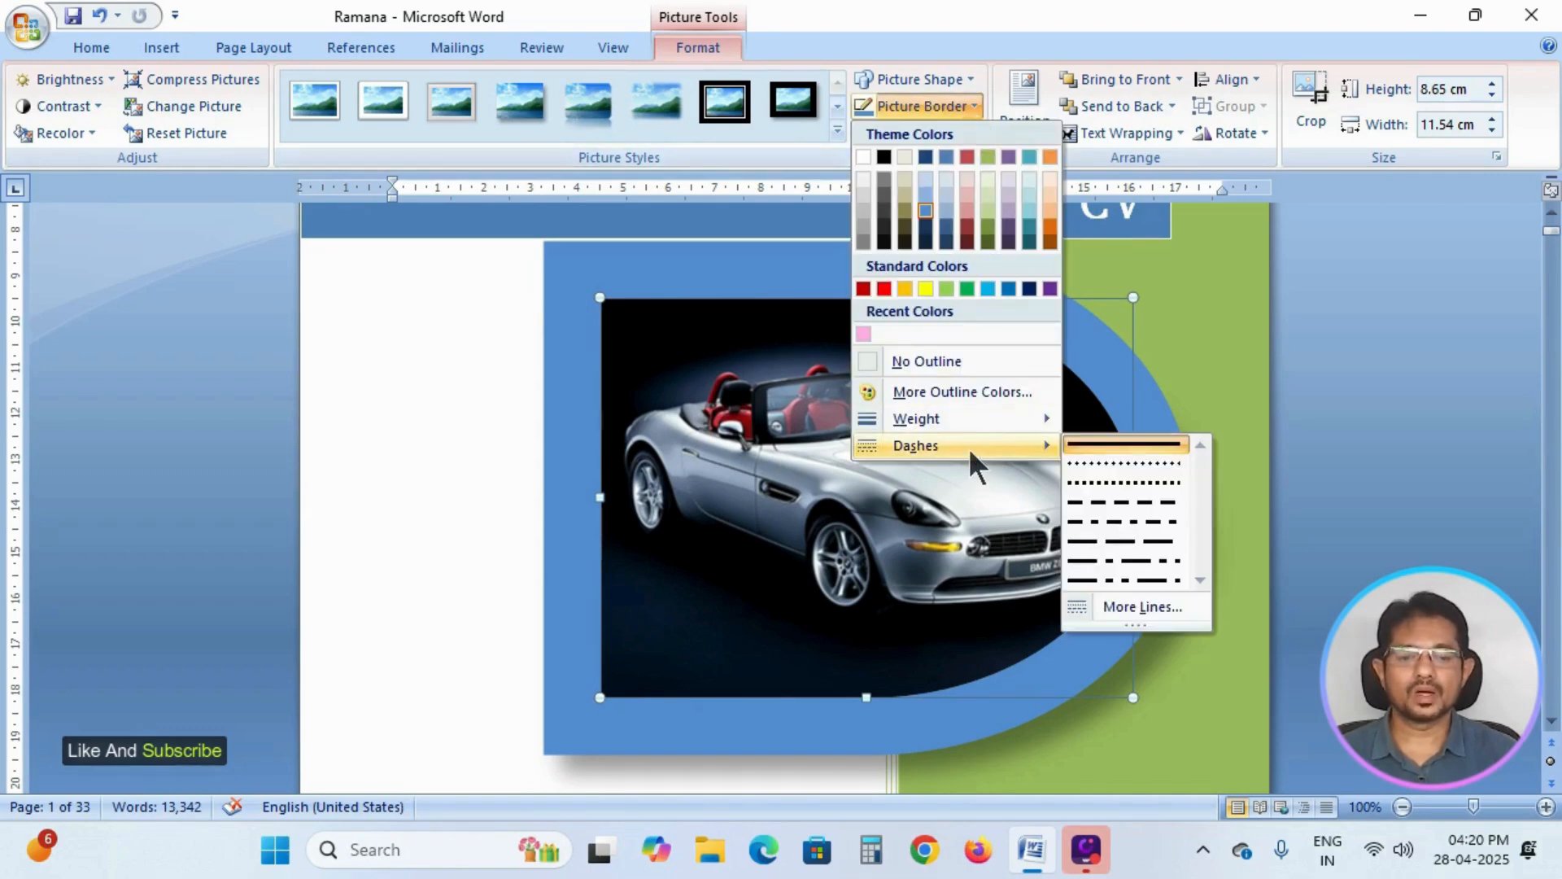
left_click(1139, 466)
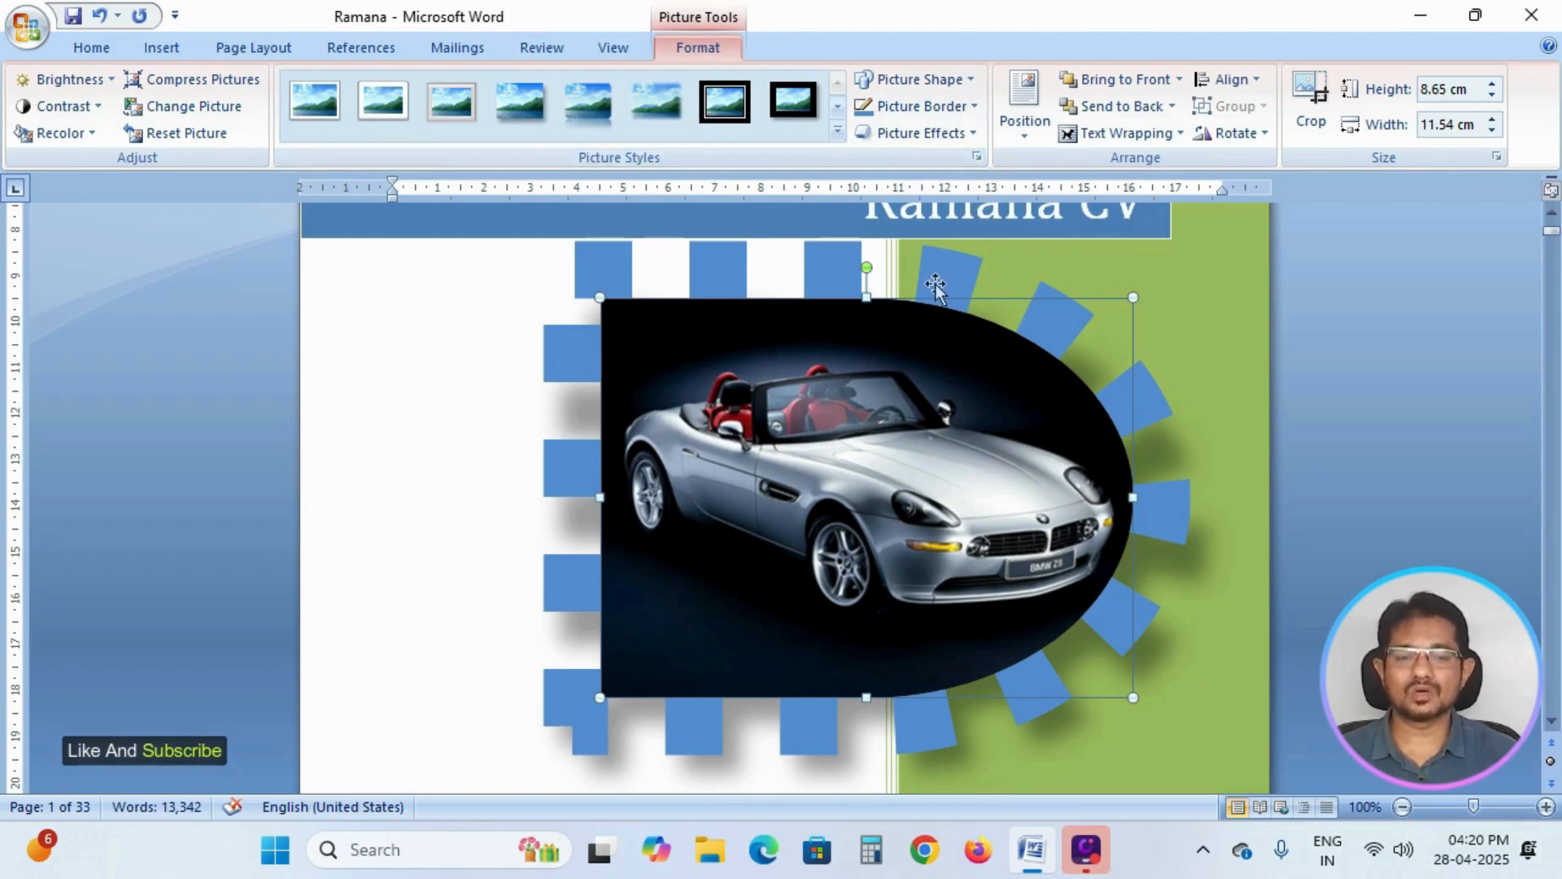
Change the car picture's dotted border back to a solid line.
left_click(974, 105)
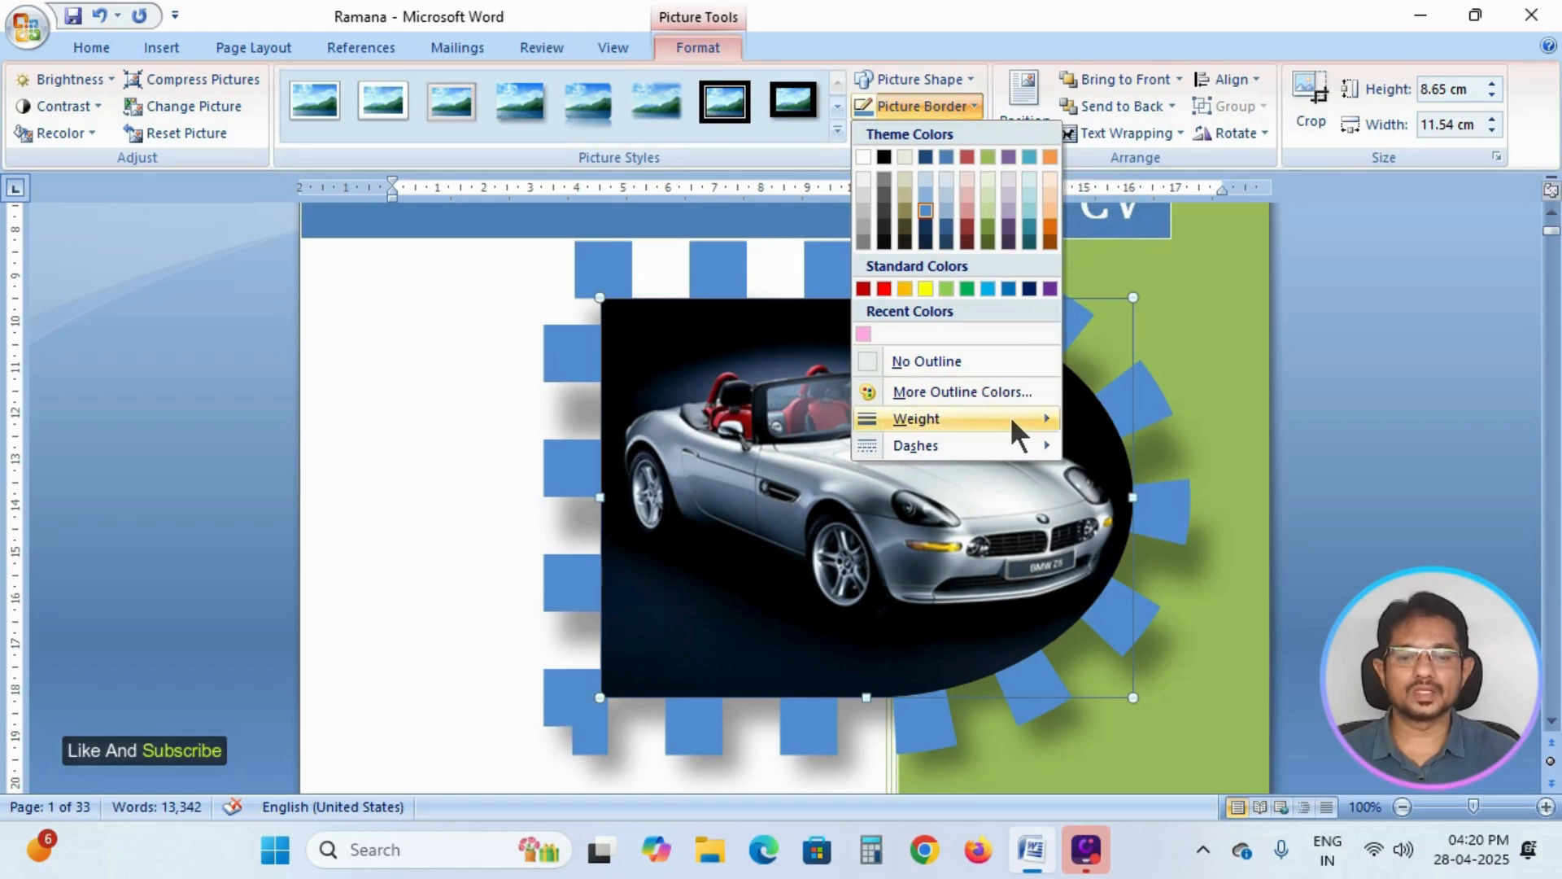
mouse_move(1009, 416)
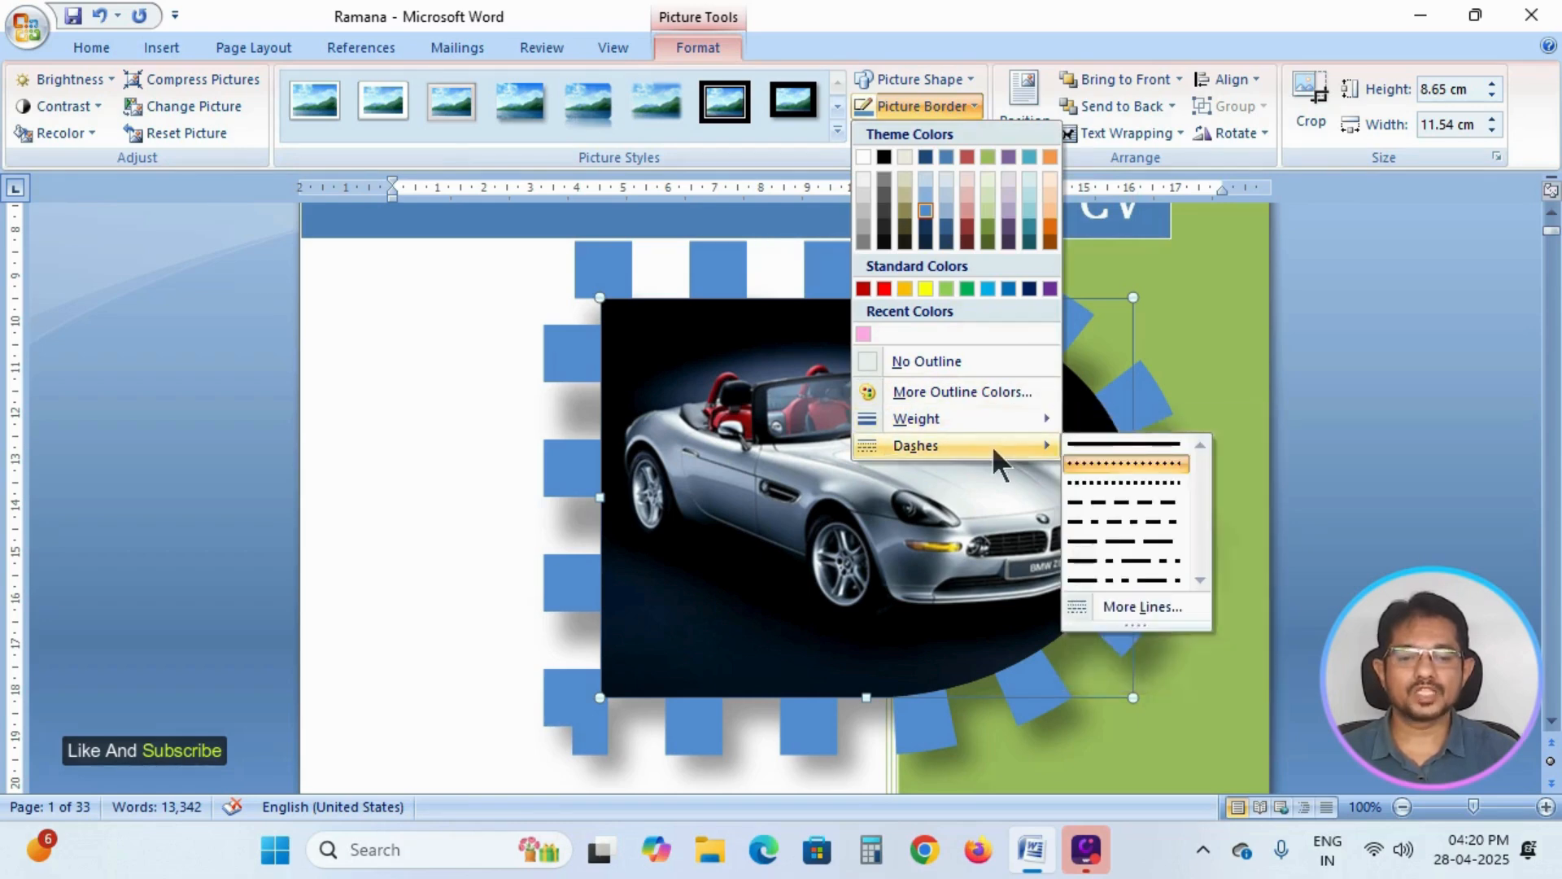
left_click(1136, 443)
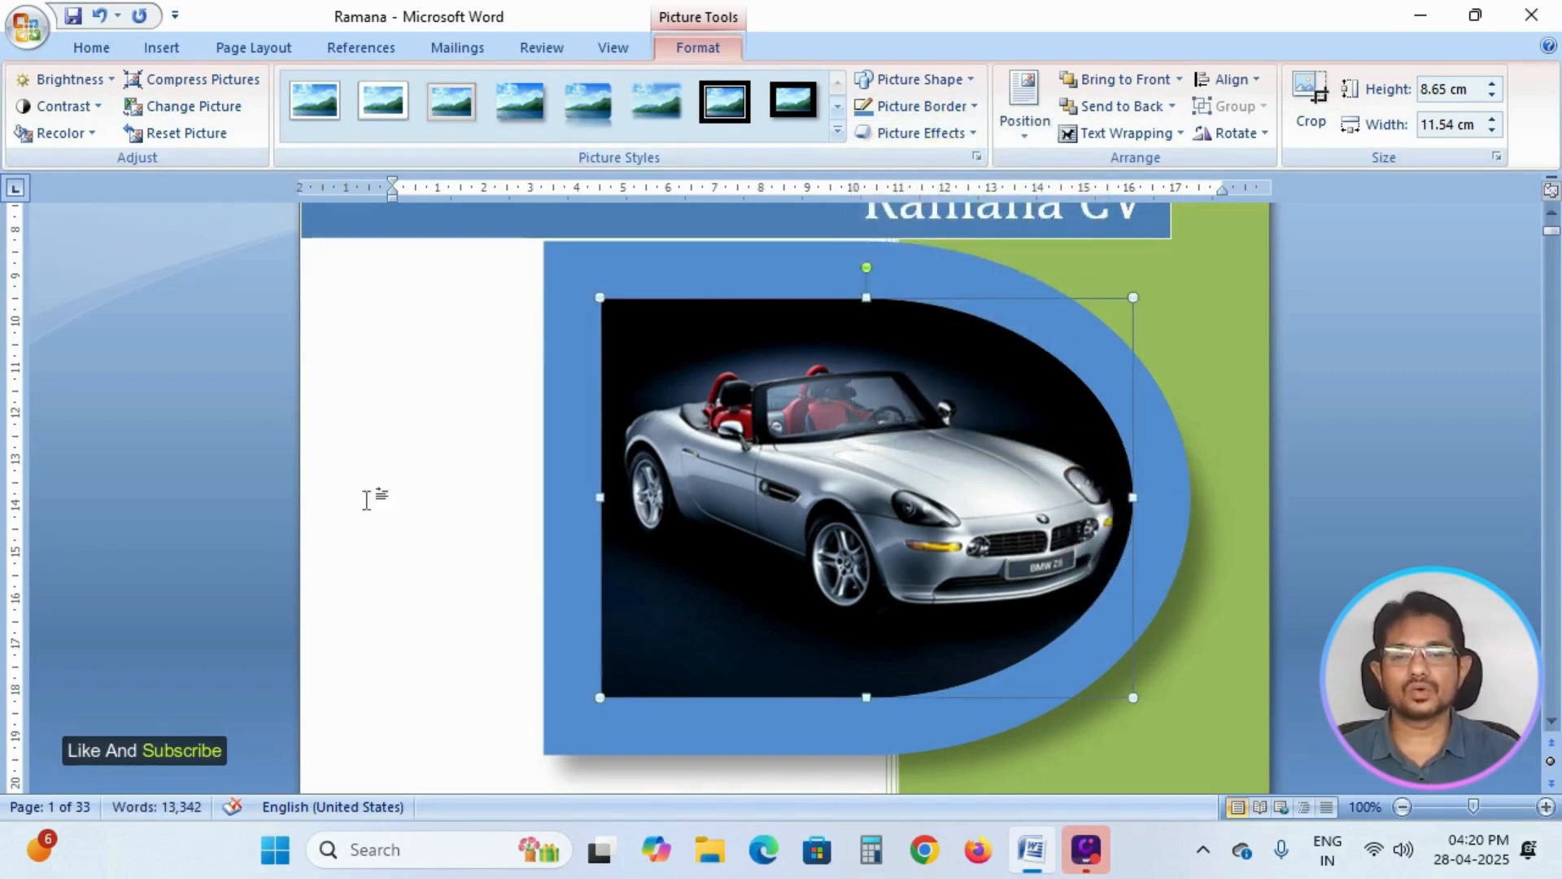
Apply the largest red glow variation to the car picture and nudge the picture slightly down the page.
left_click(960, 130)
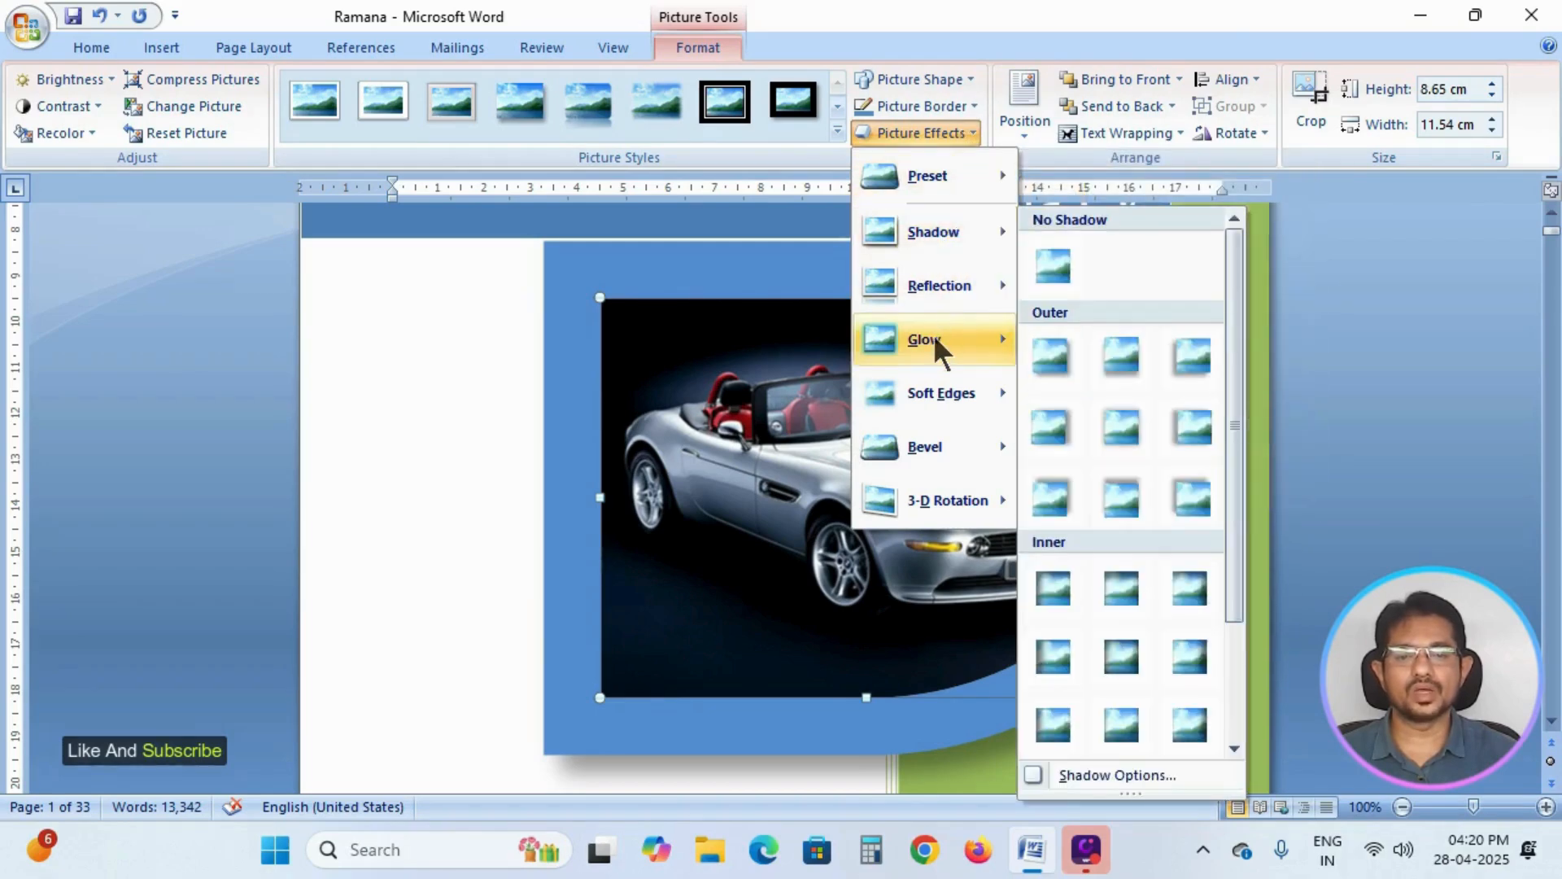
mouse_move(929, 340)
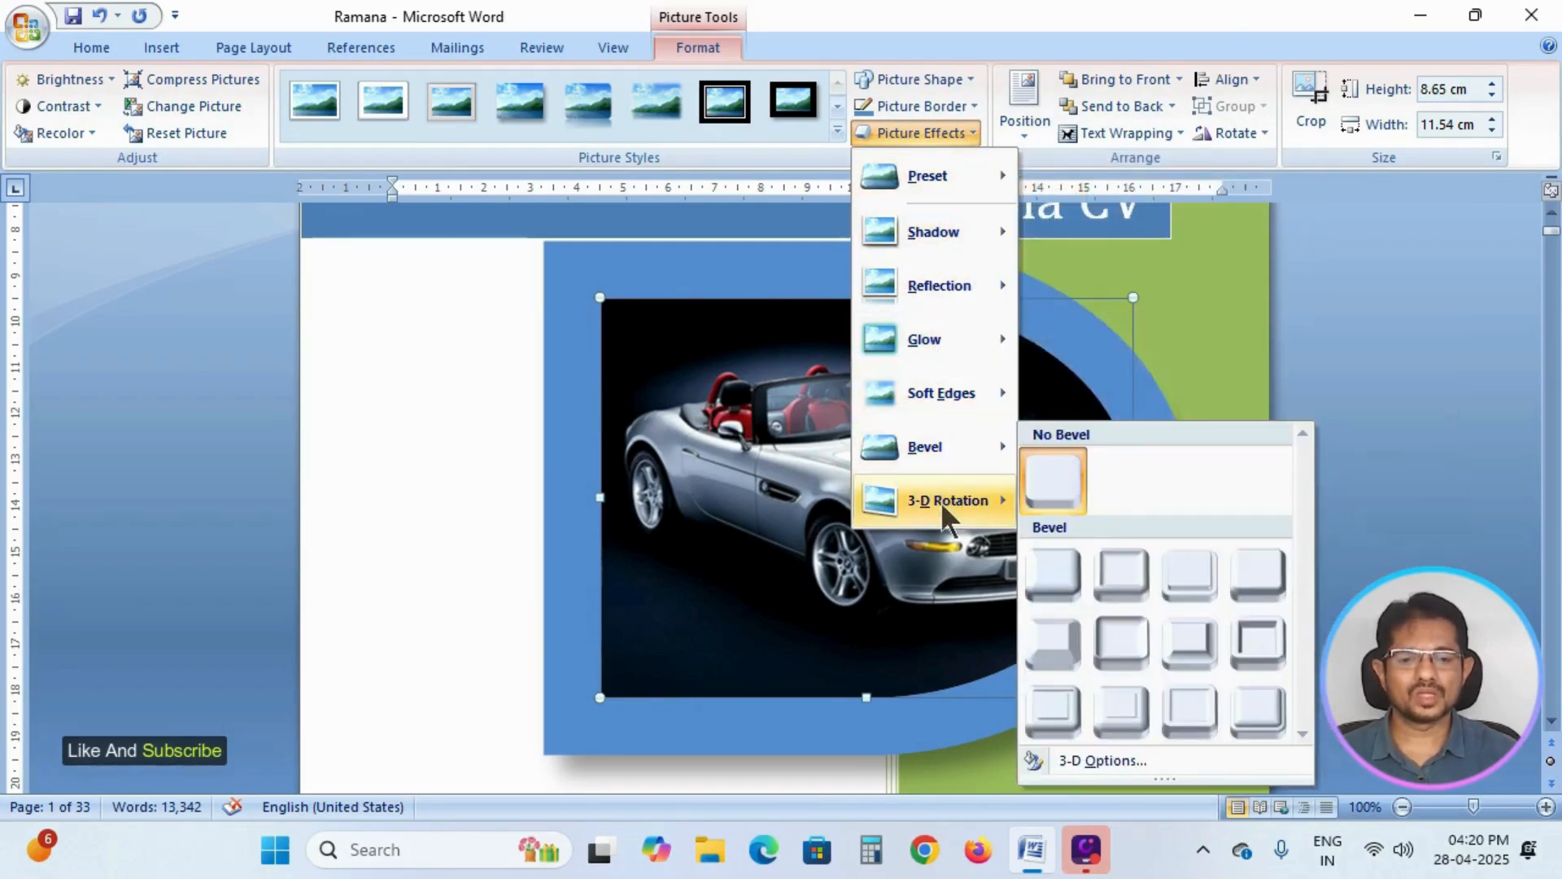
mouse_move(941, 501)
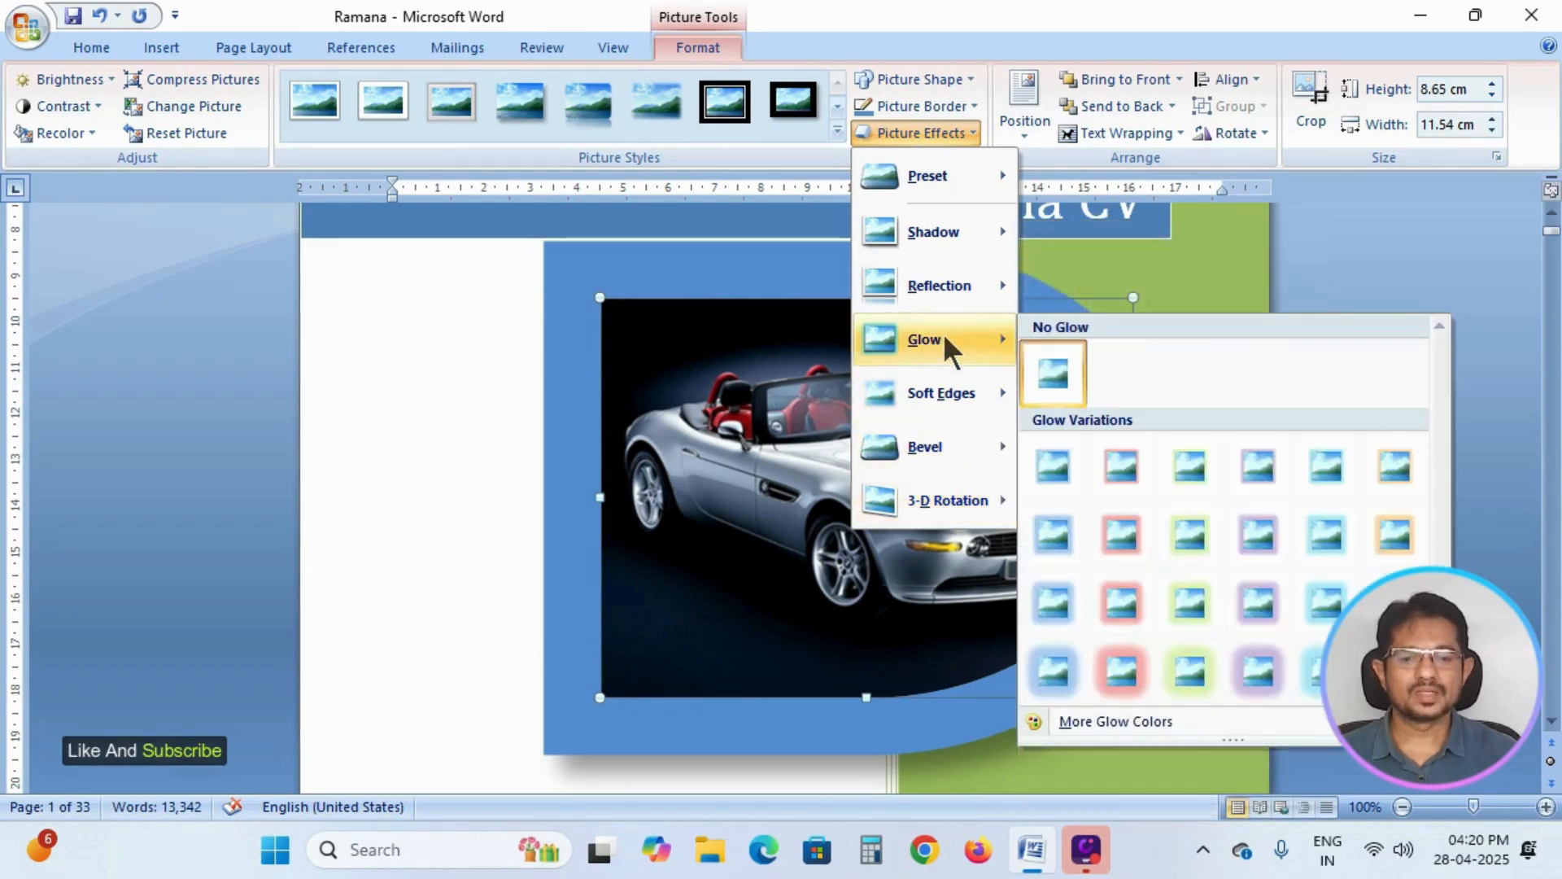
left_click(1128, 657)
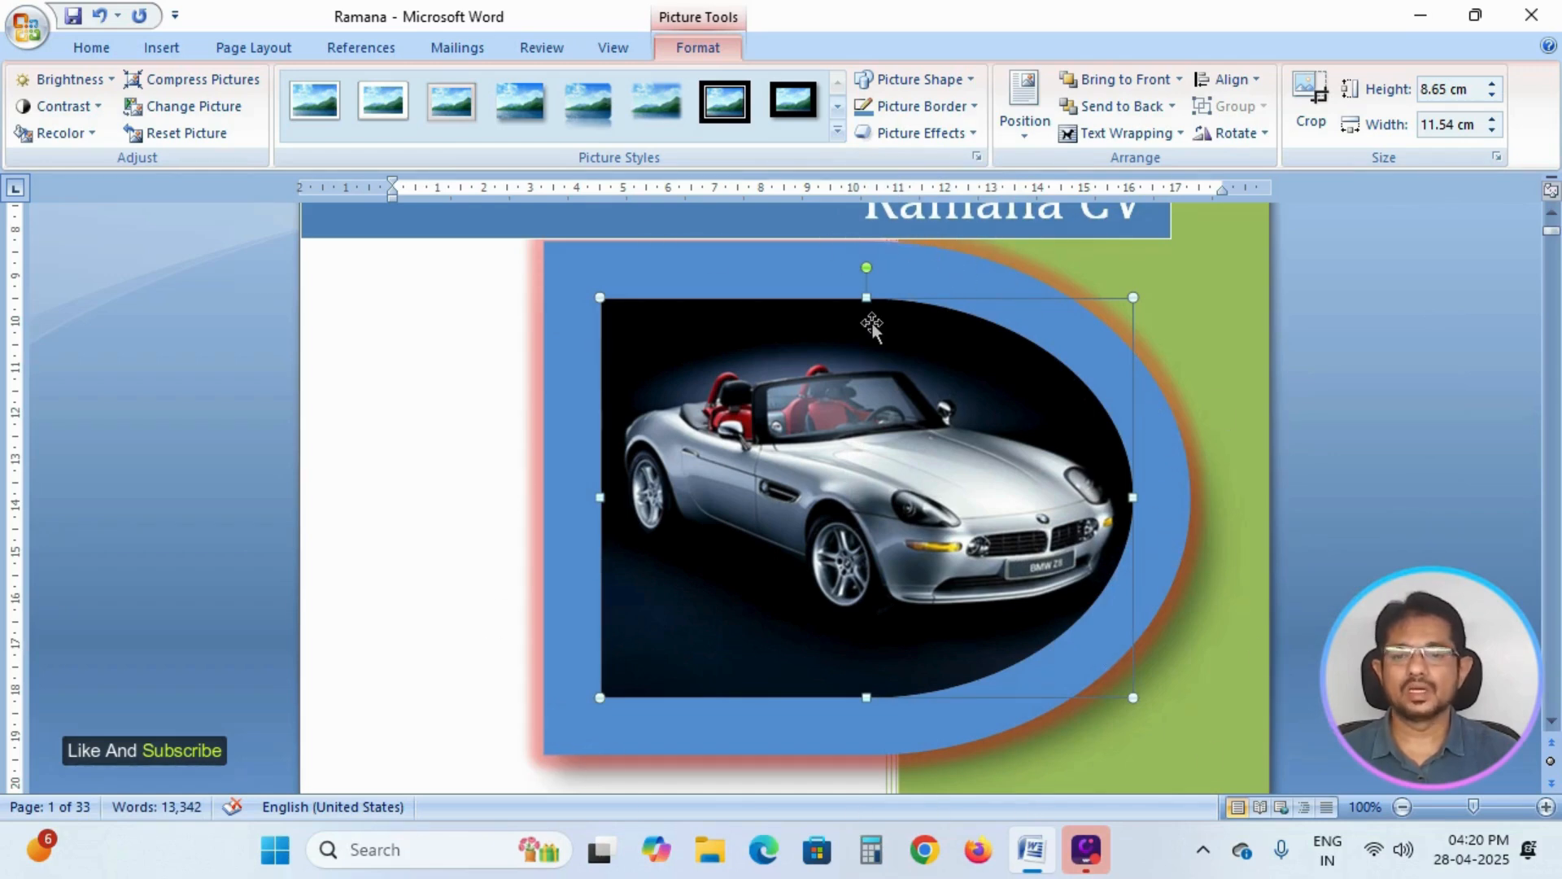
left_click_drag(914, 293, 914, 314)
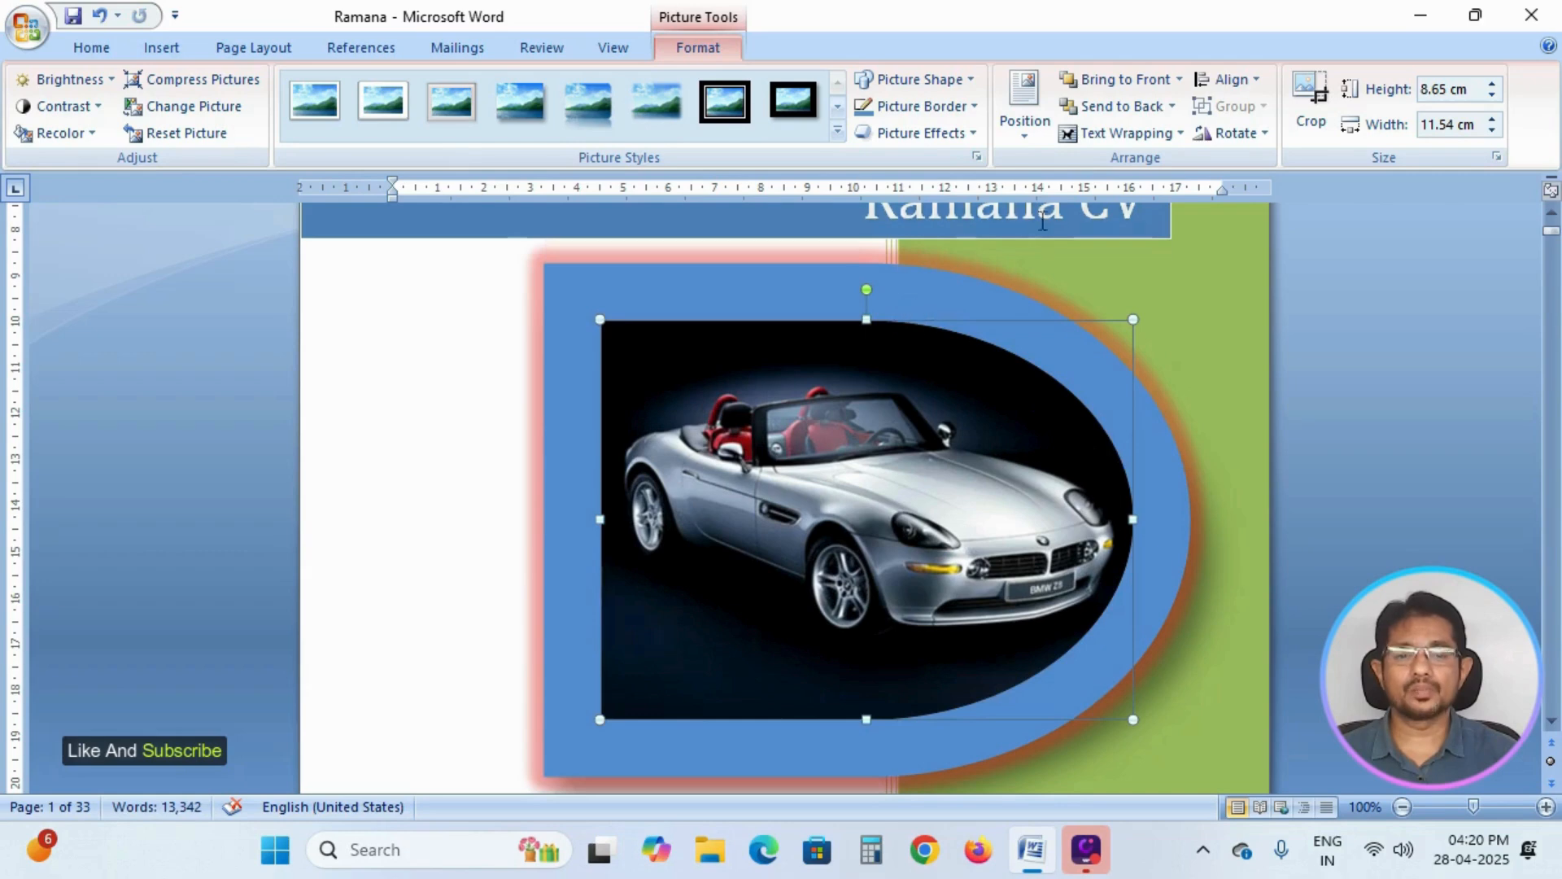
Look through the Reflection, Glow, Soft Edges, Bevel and 3-D Rotation picture effects, keeping the largest red glow.
left_click(970, 134)
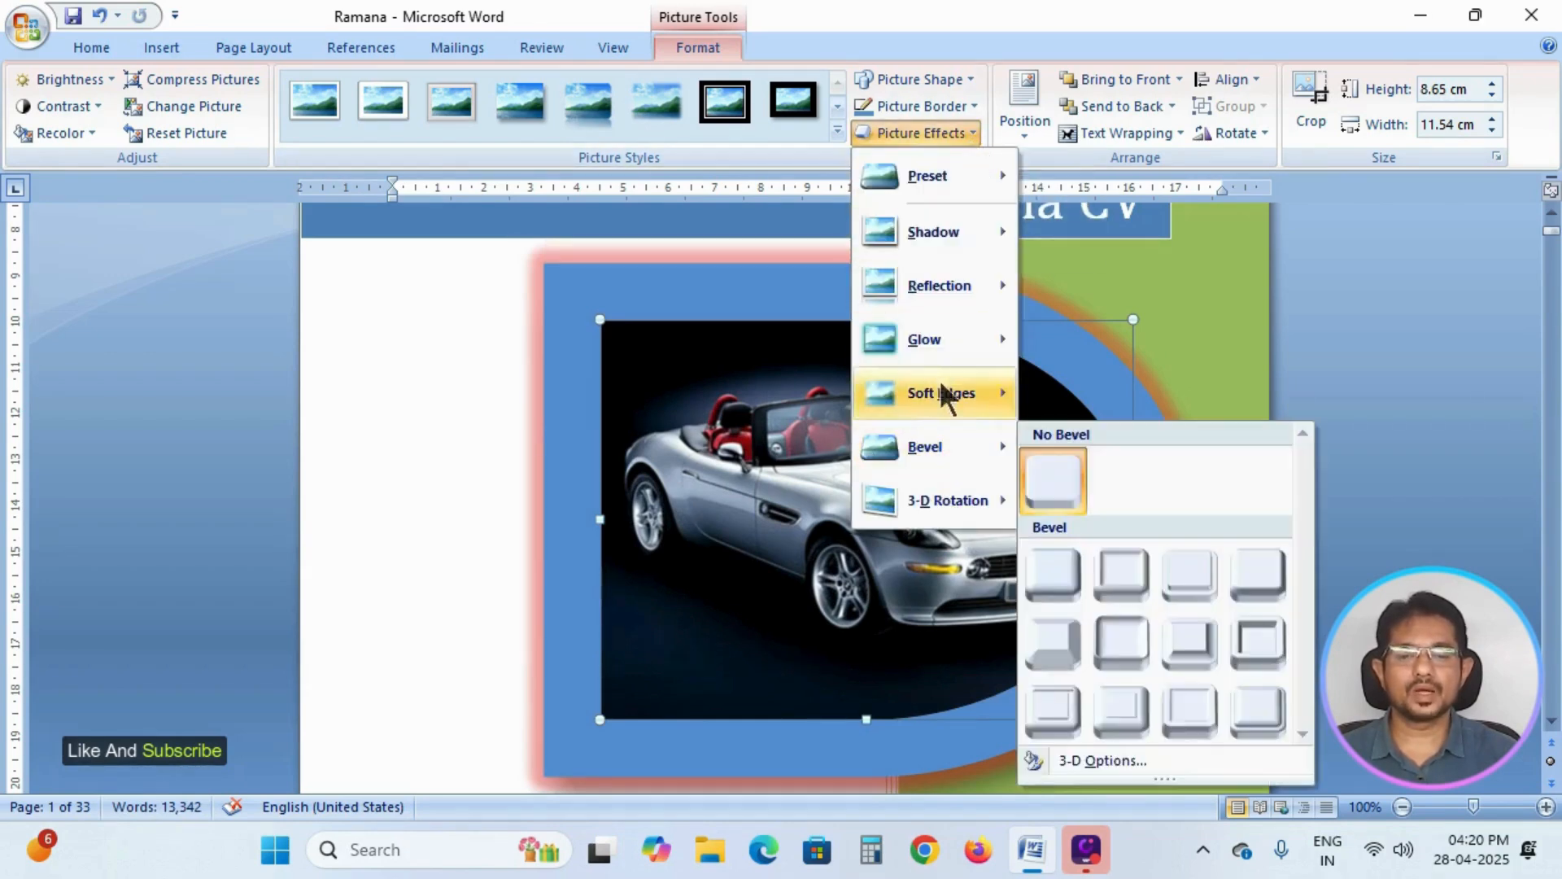
mouse_move(931, 352)
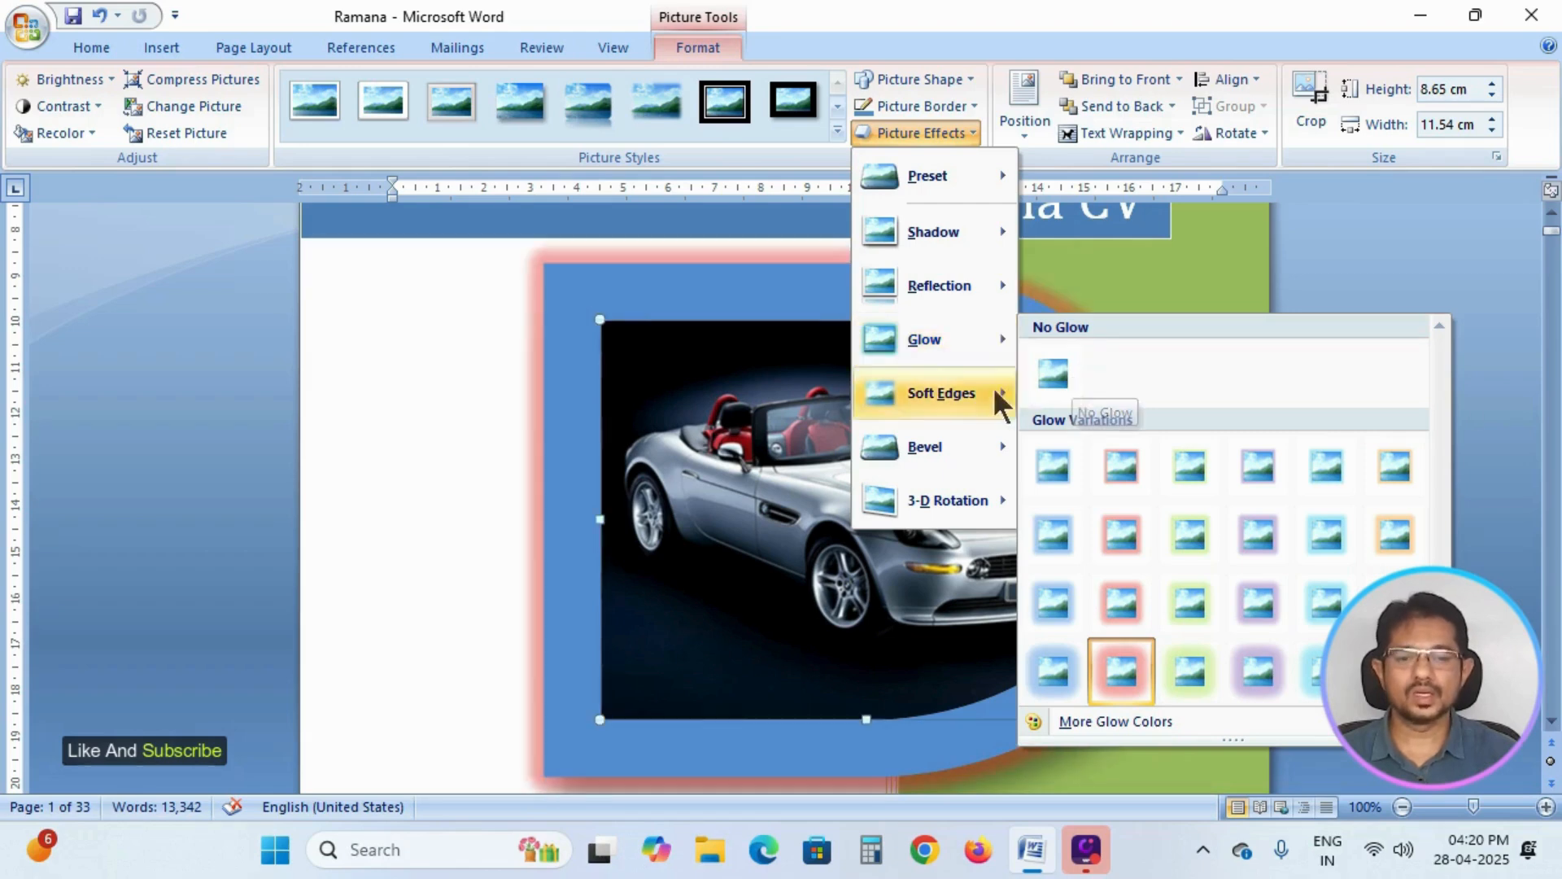
mouse_move(949, 287)
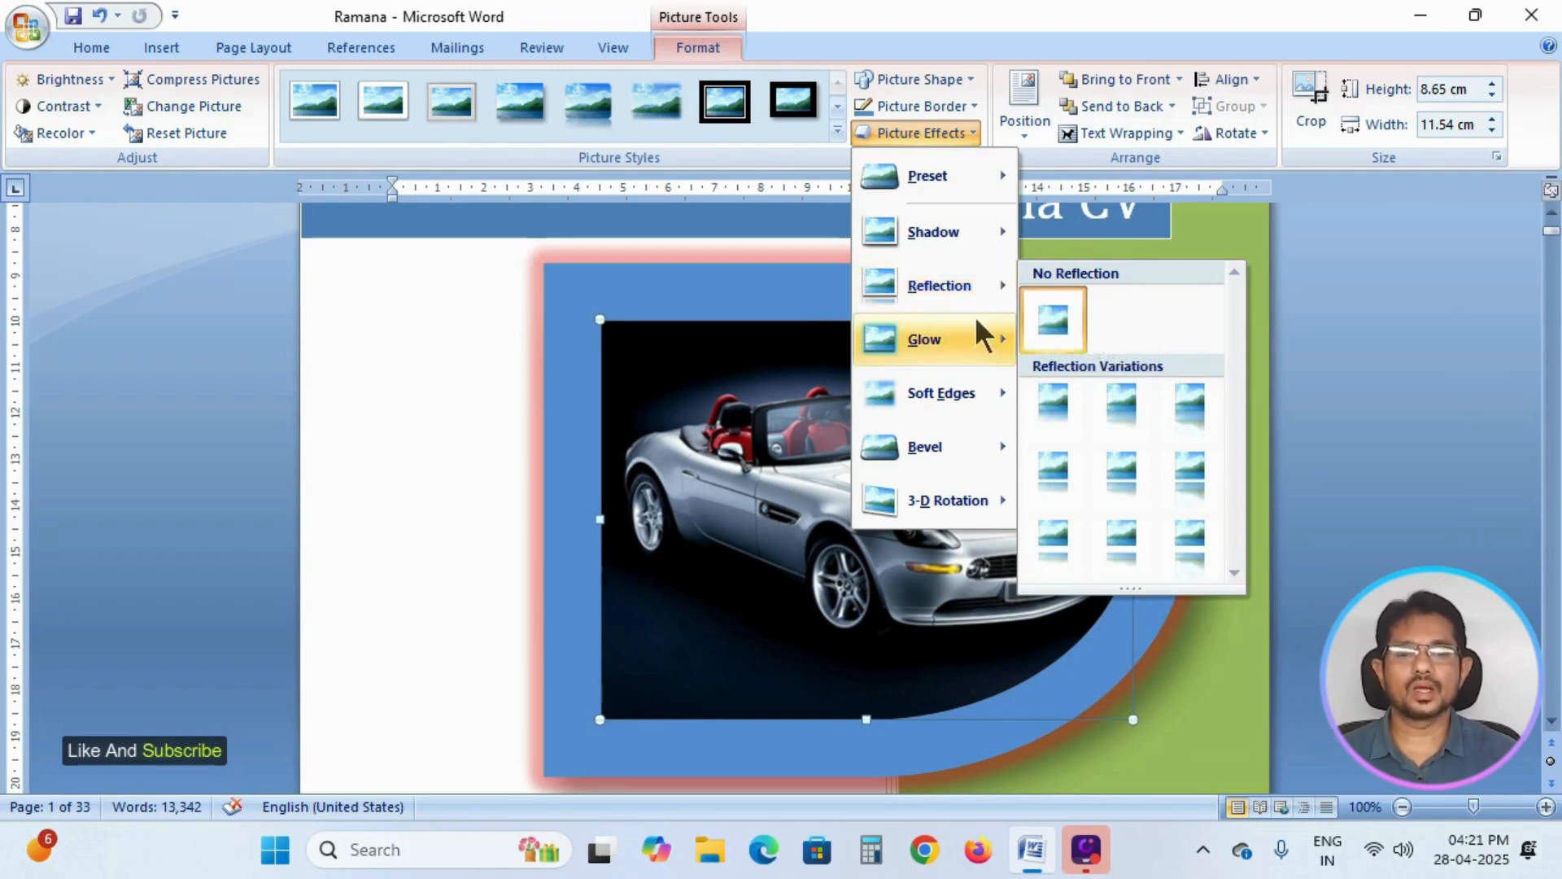
mouse_move(973, 335)
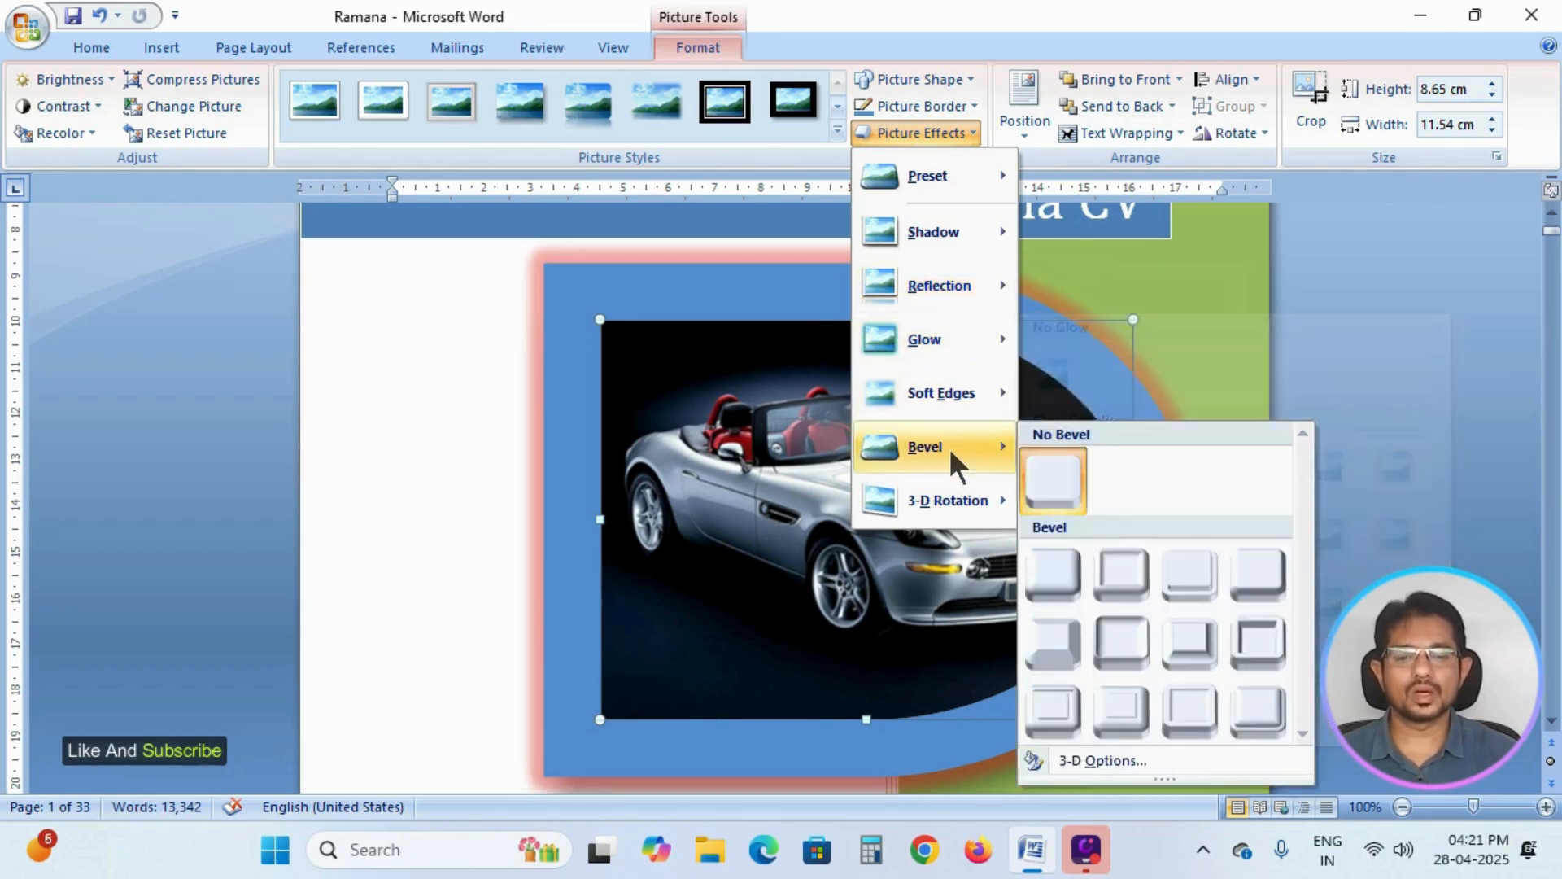
mouse_move(949, 506)
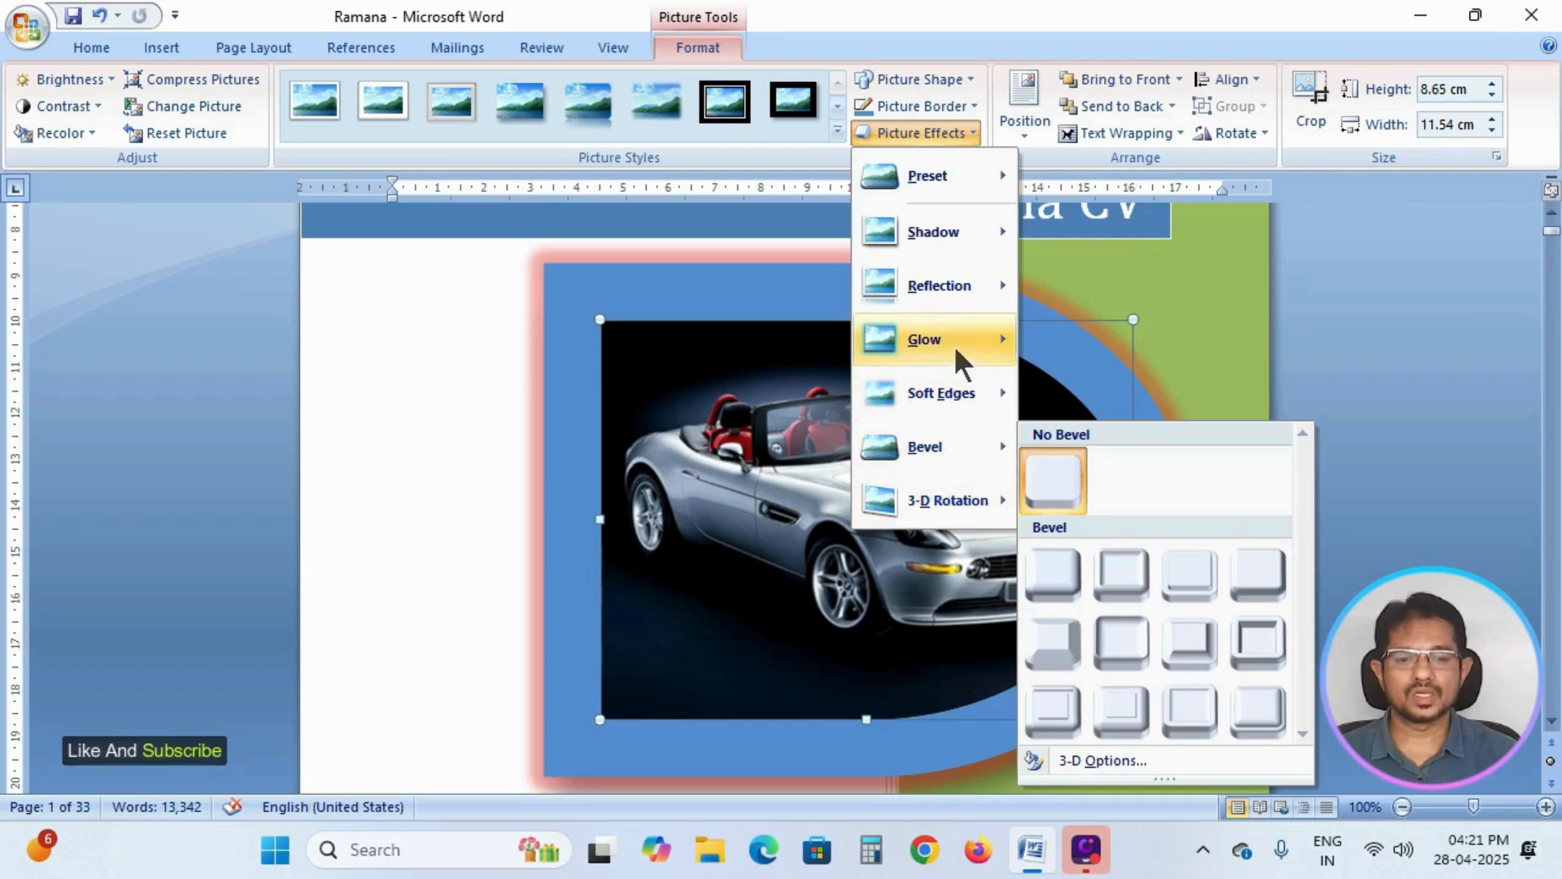
left_click(1121, 657)
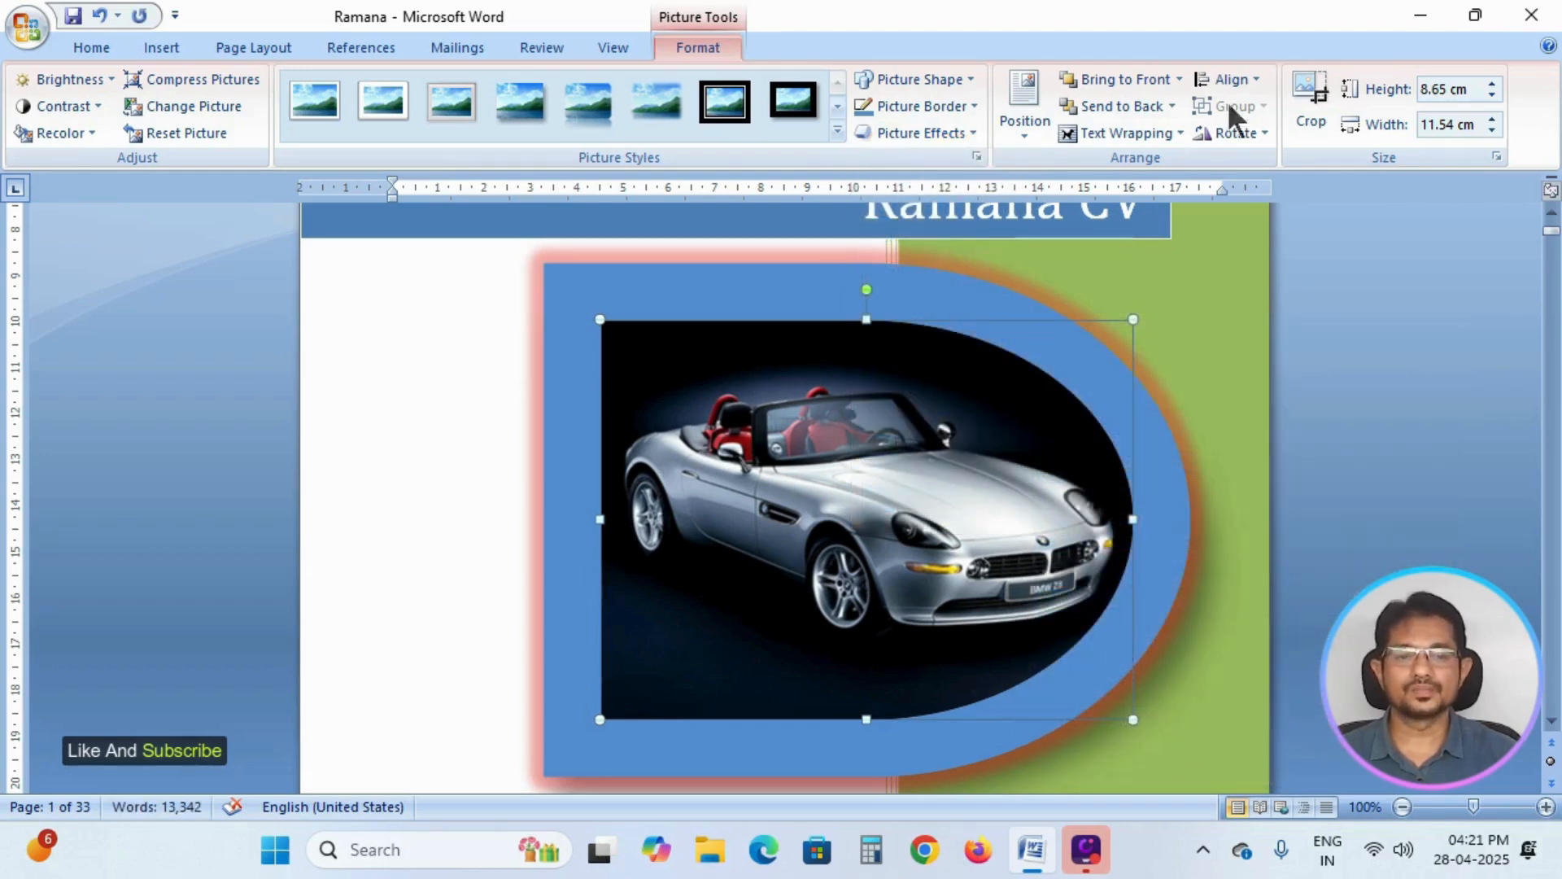
left_click(1202, 23)
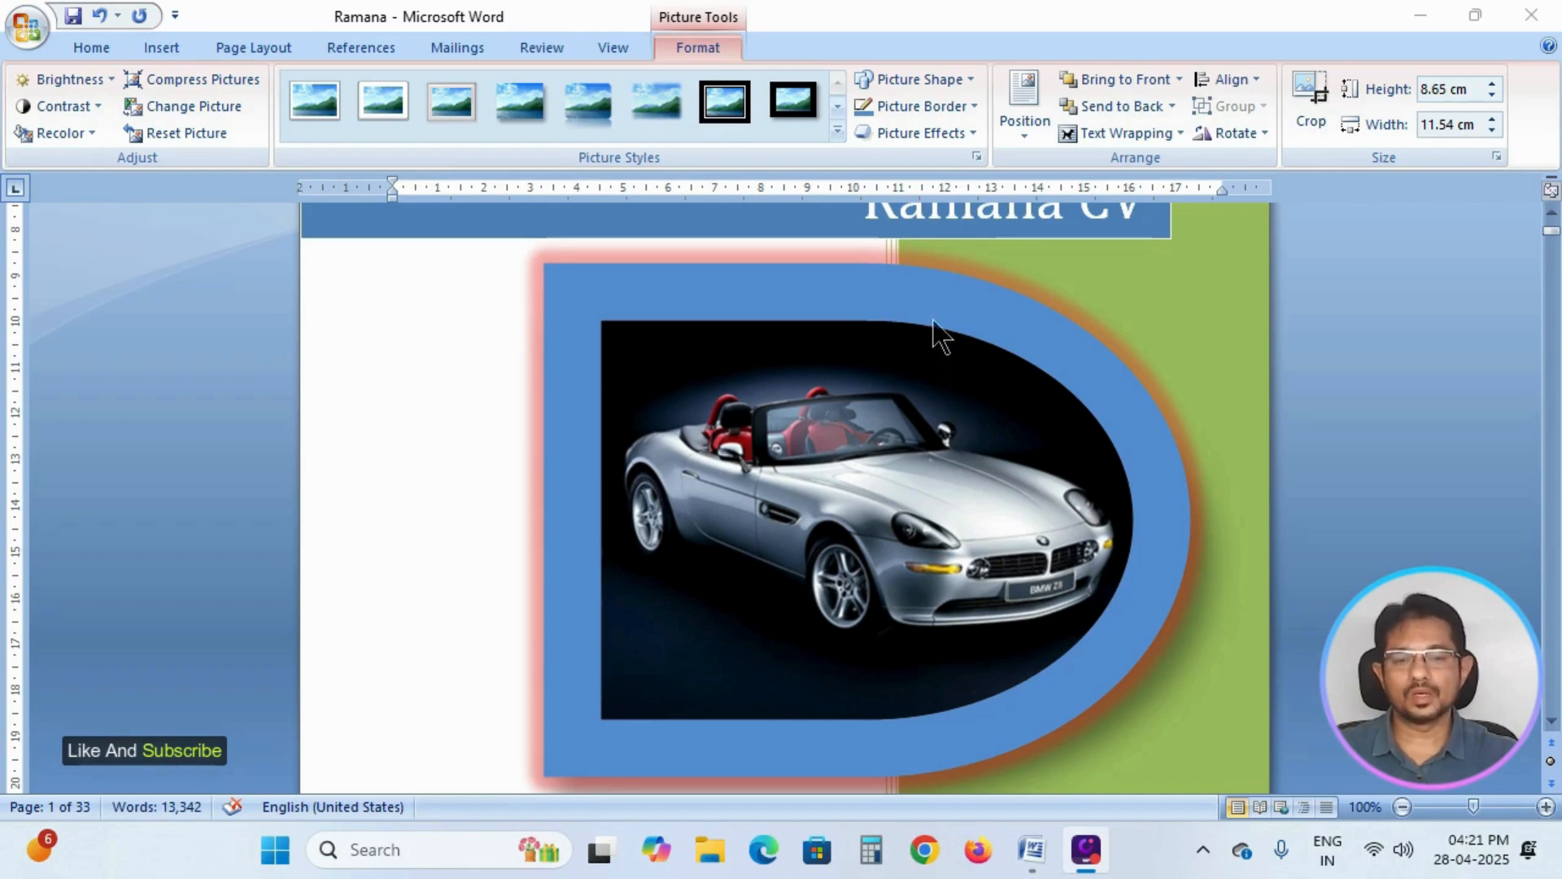
Copy the car picture, paste a duplicate, and place it overlapping the original, slightly higher and to the right.
left_click(847, 322)
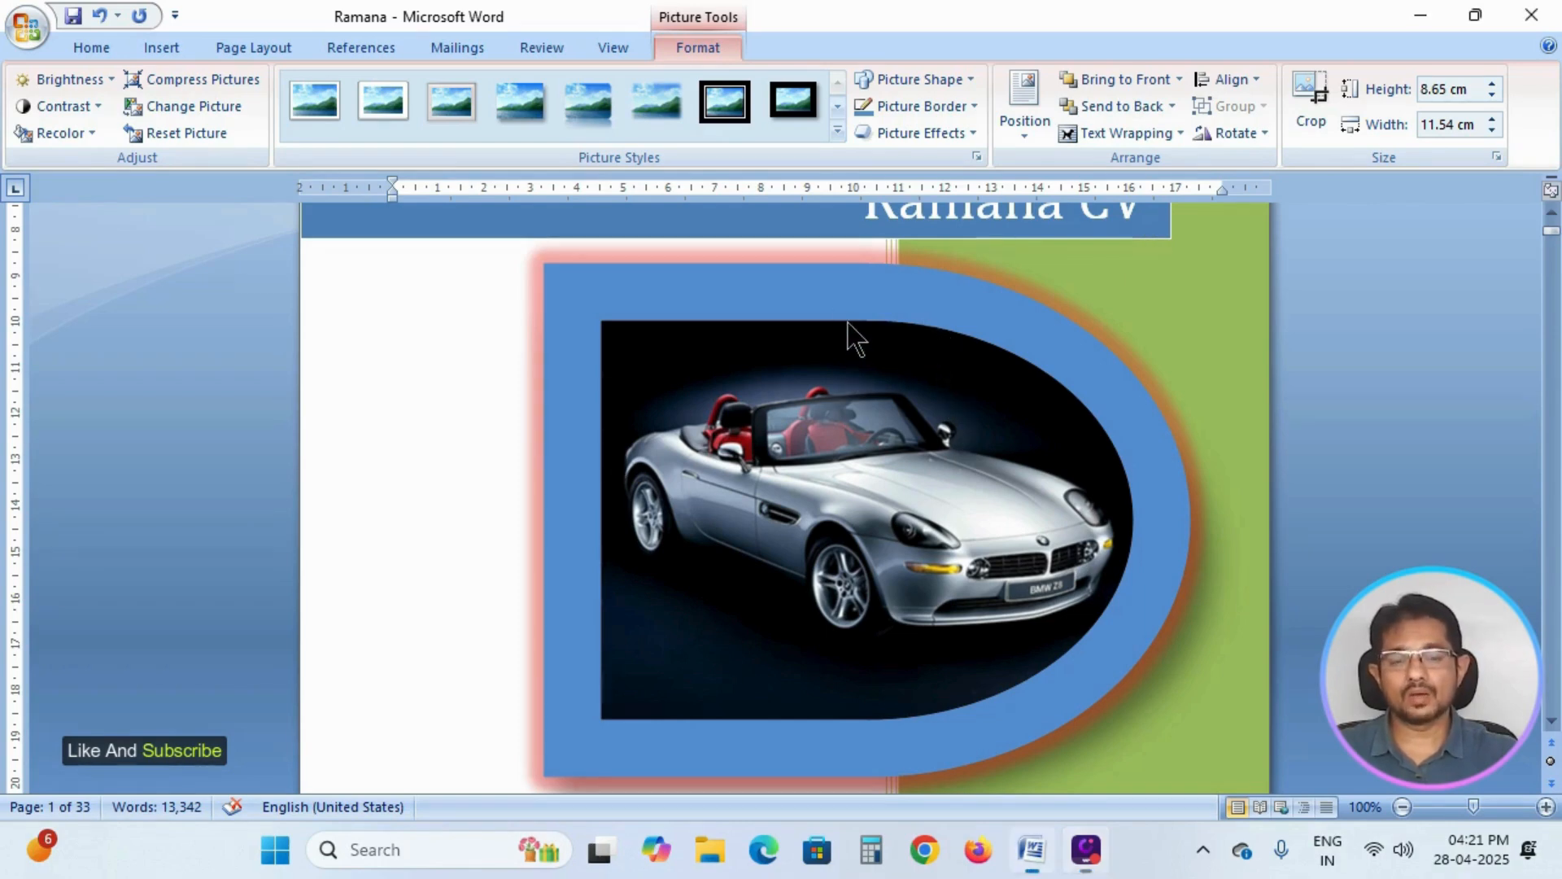
right_click(851, 319)
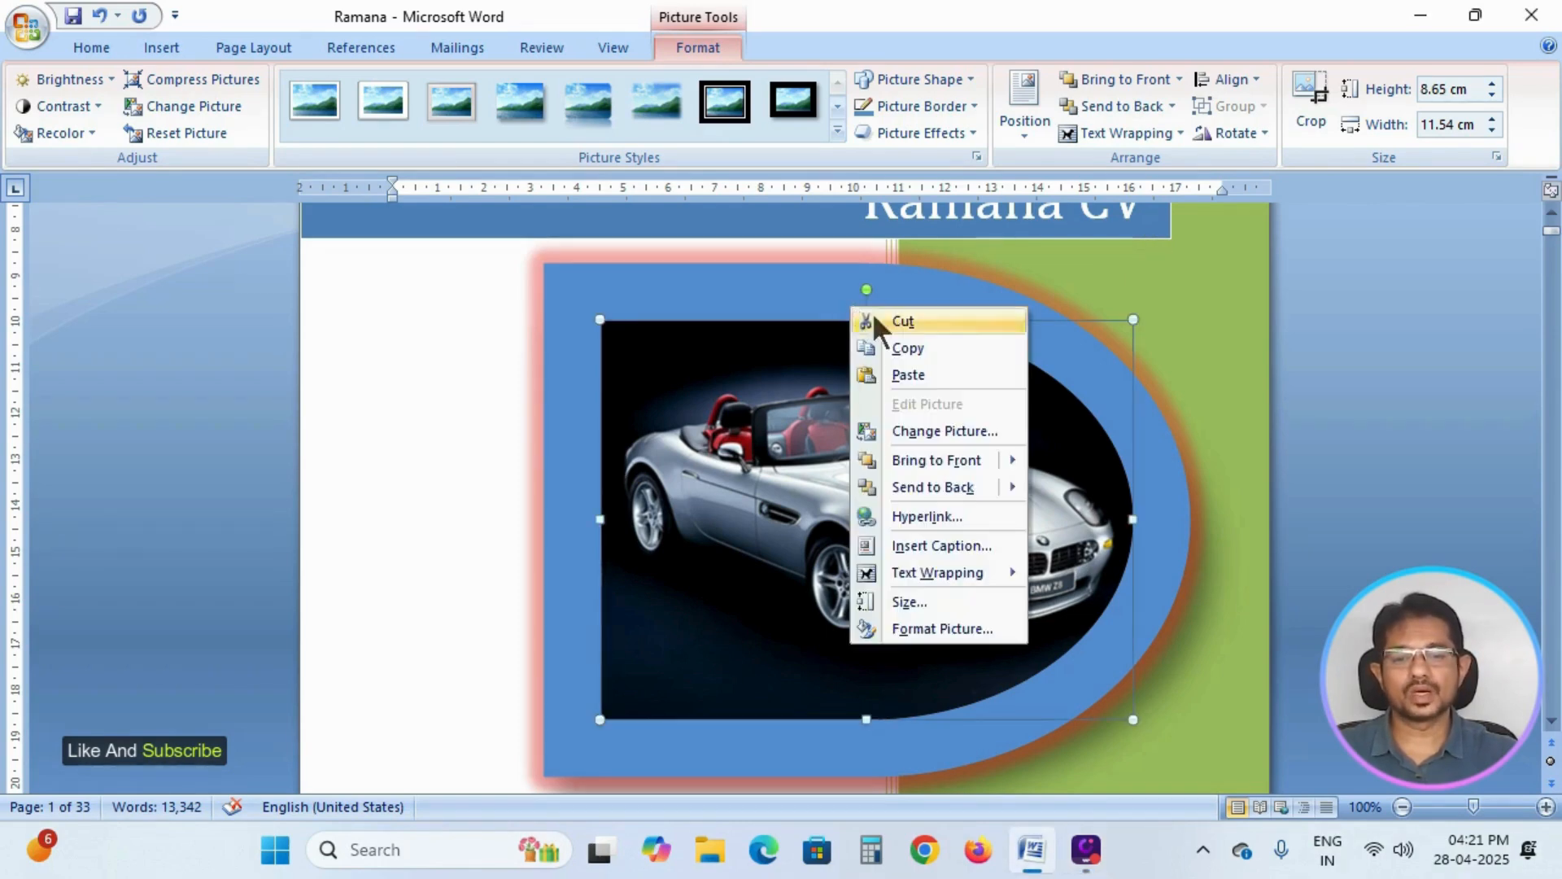
left_click(915, 350)
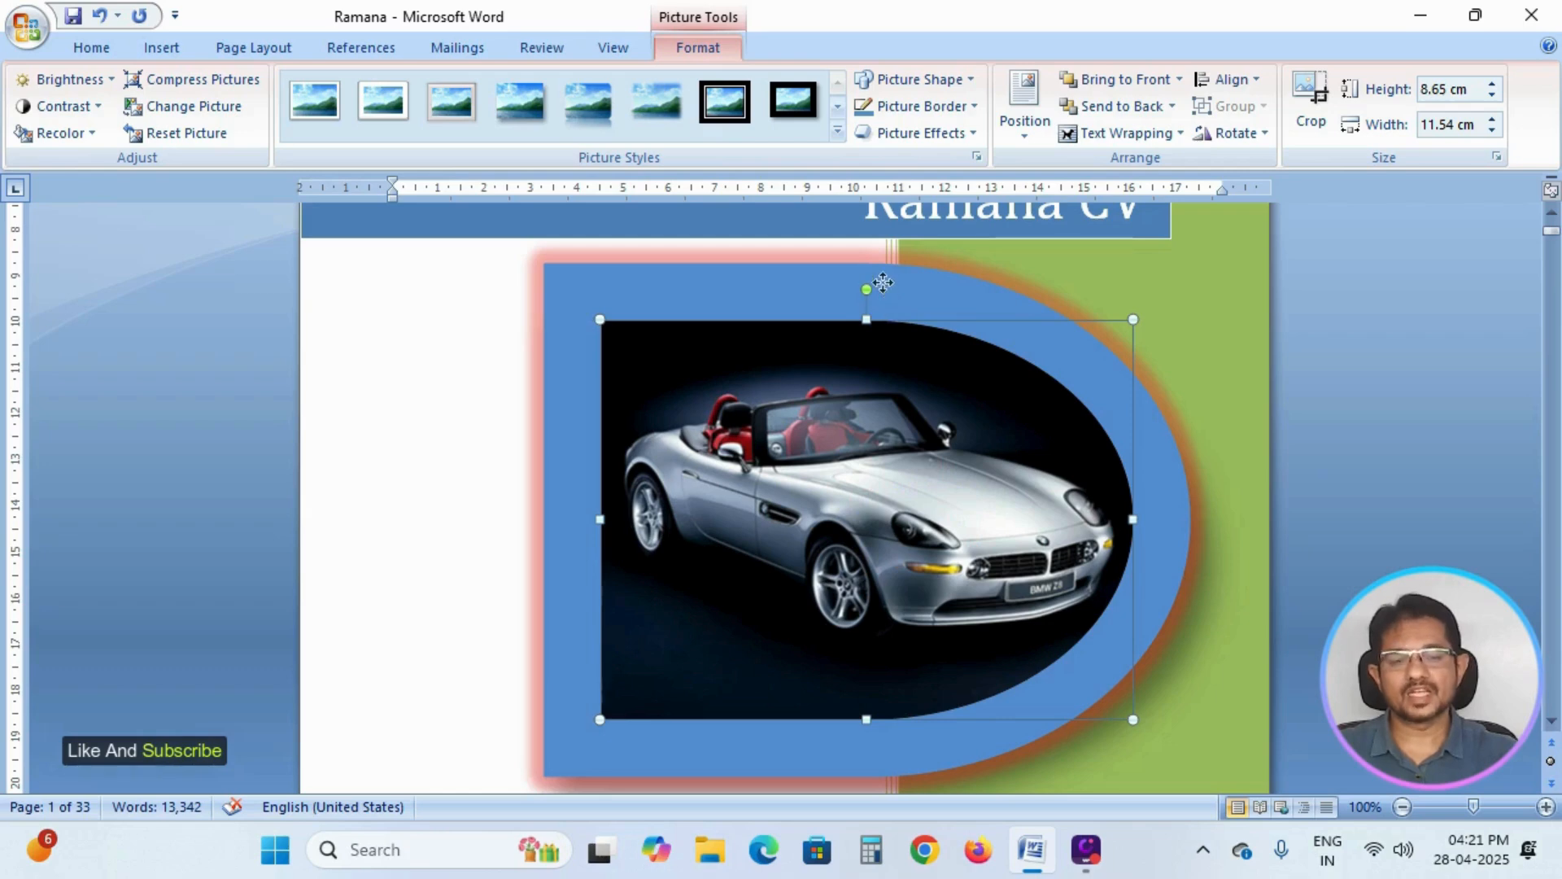
right_click(883, 285)
left_click(944, 350)
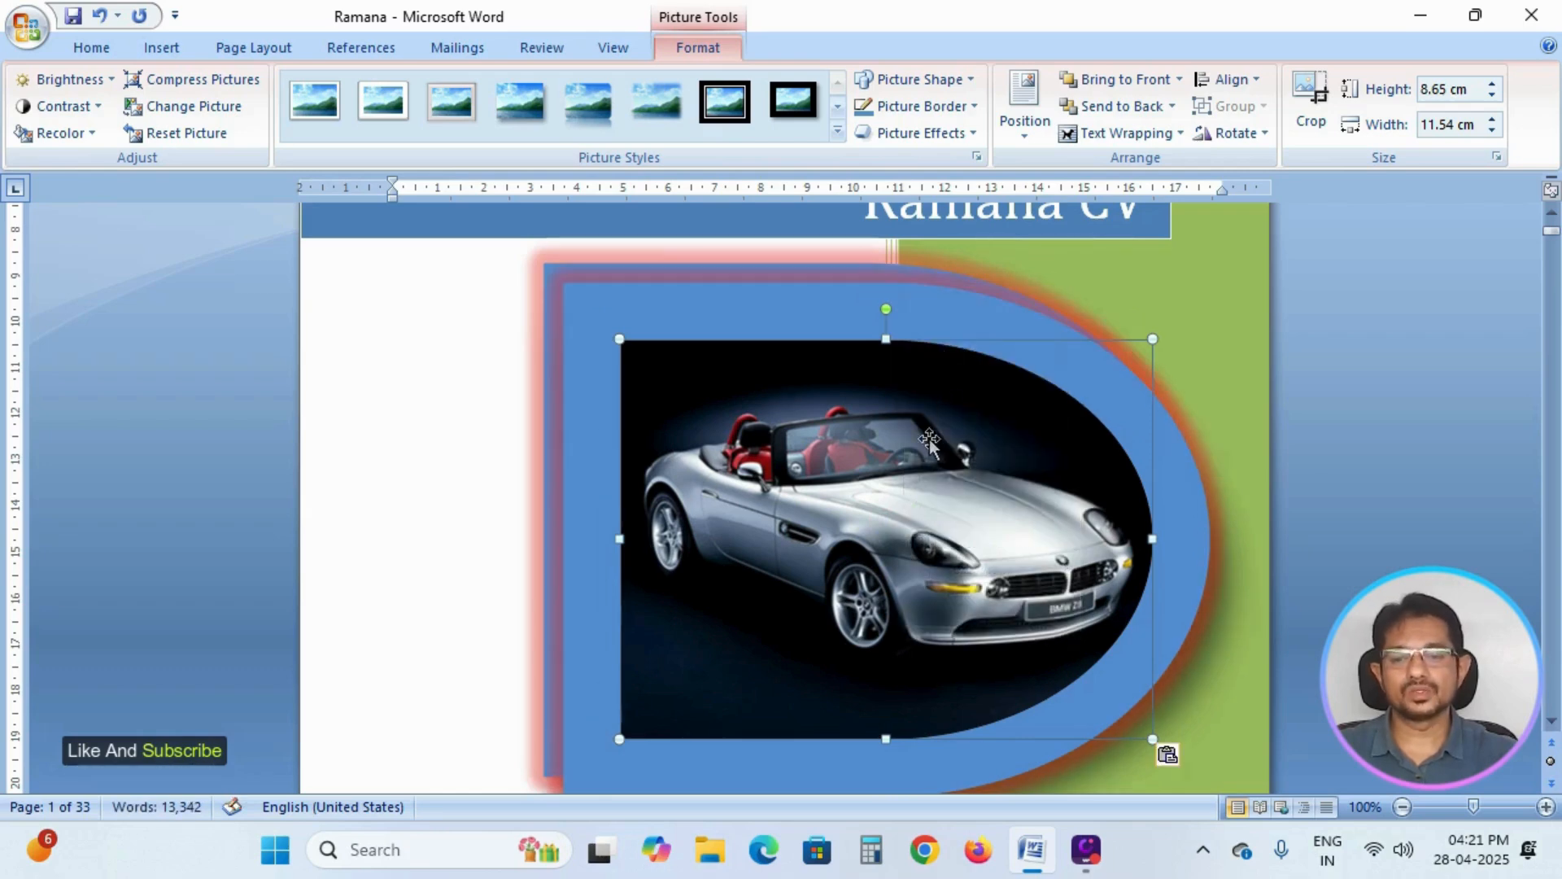
left_click_drag(930, 439, 886, 384)
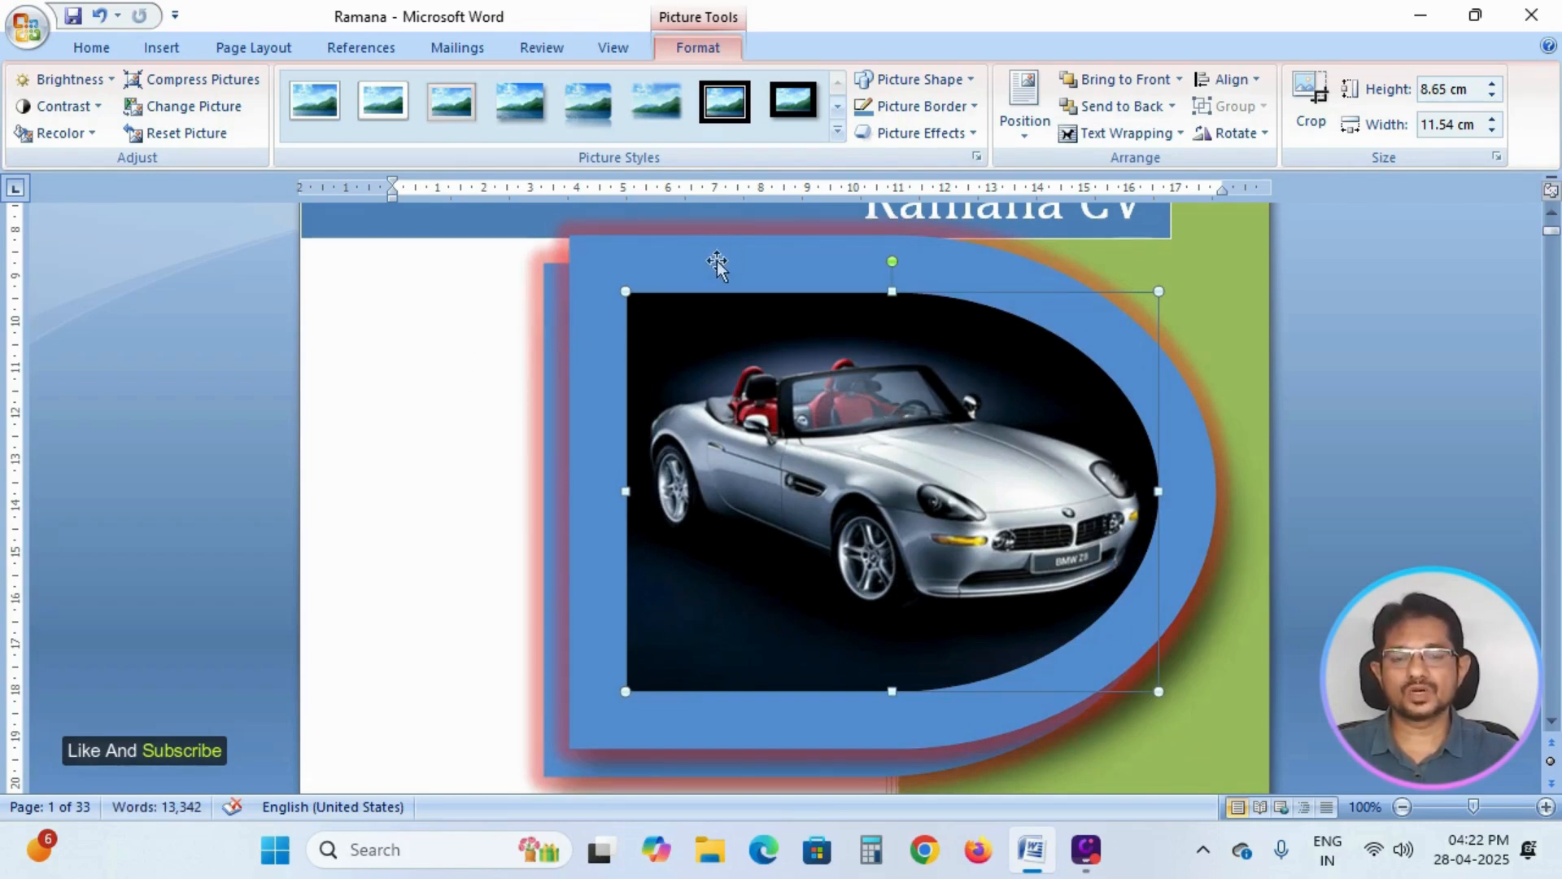
Send the duplicate car picture behind the original, and bring it back to the front.
left_click(1144, 109)
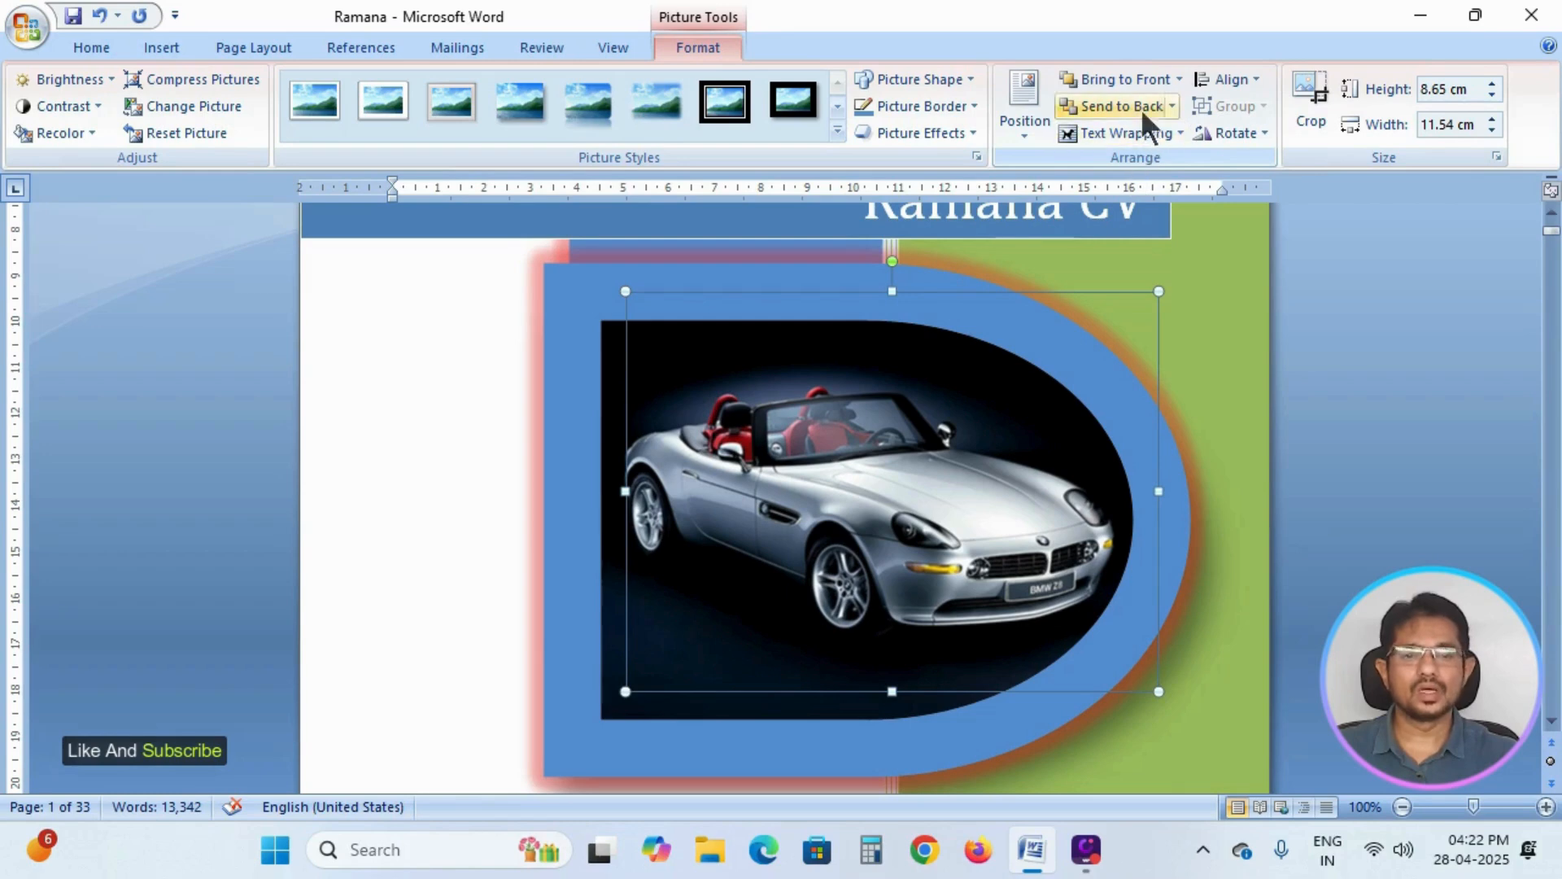
left_click(1139, 81)
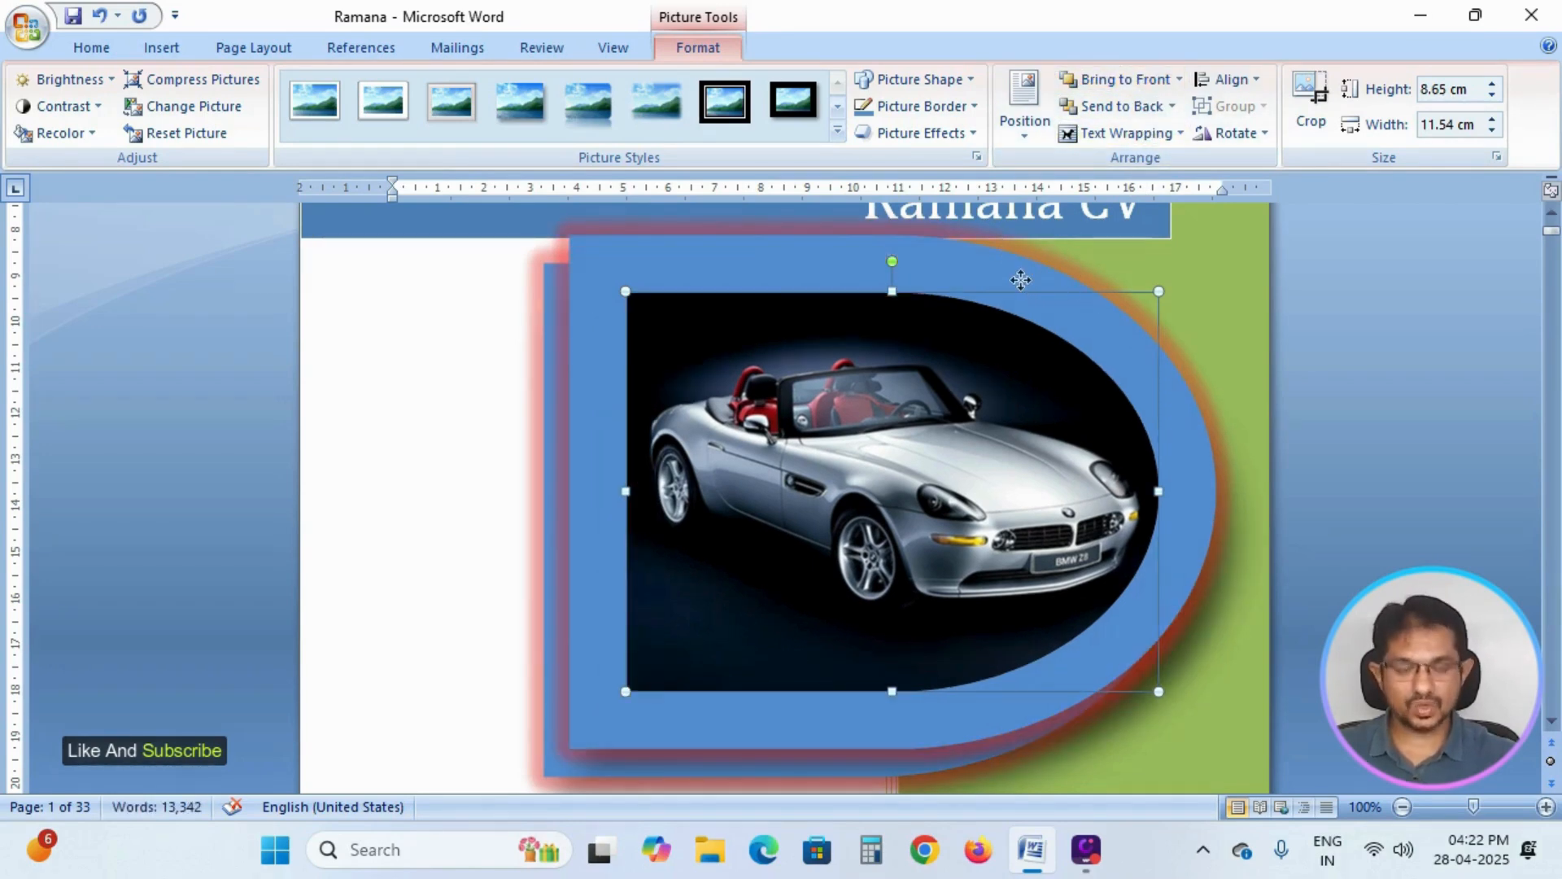
Delete the duplicate car picture and flip the remaining car picture horizontally.
key("ctrl+Home")
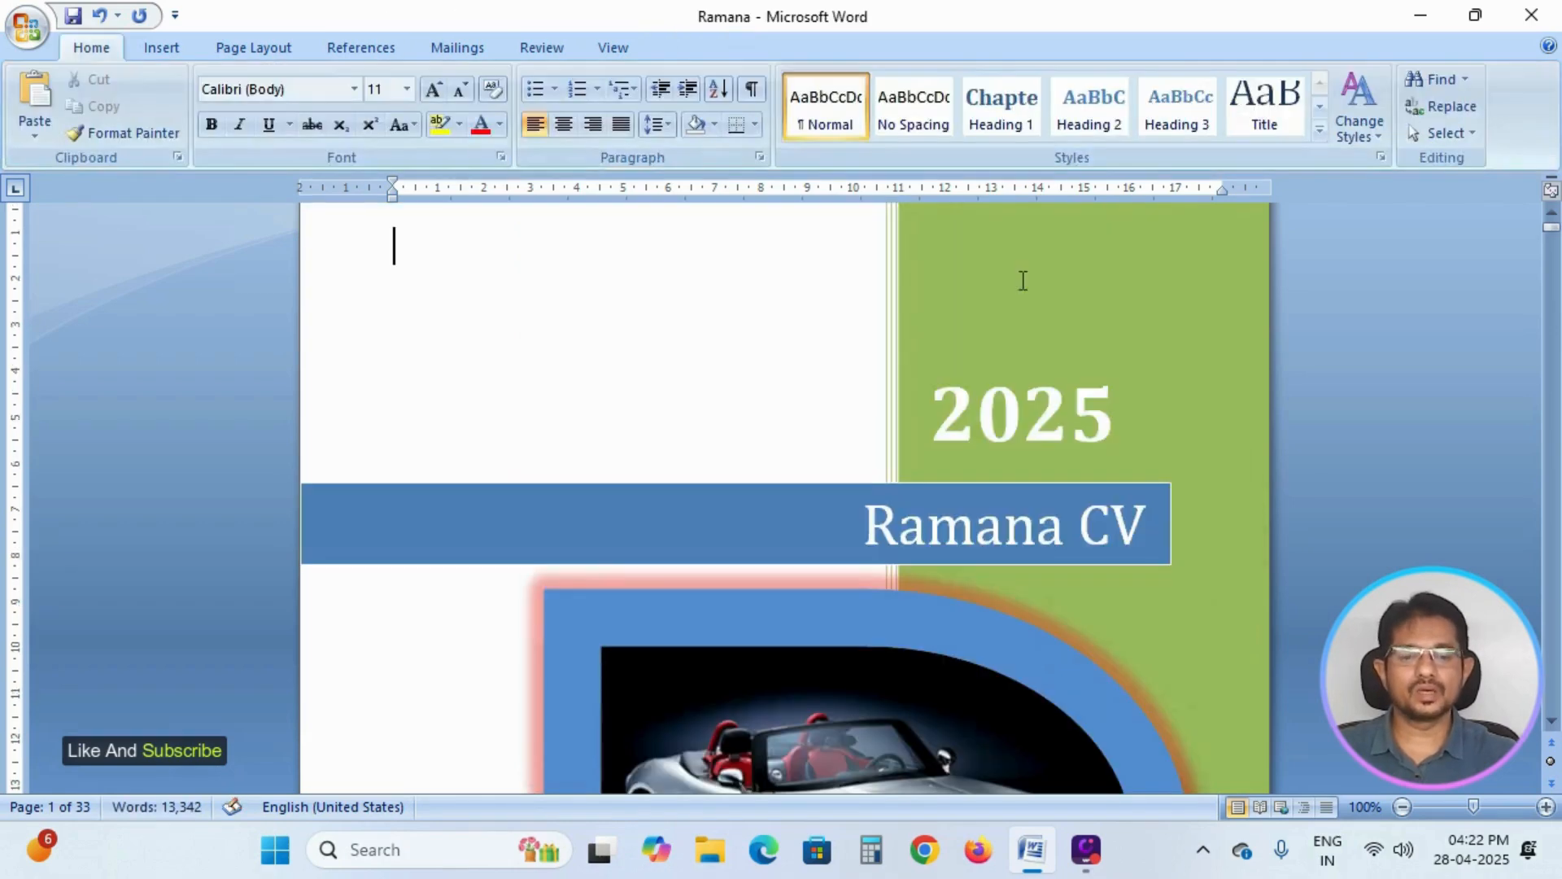
scroll(816, 425, "down", 7)
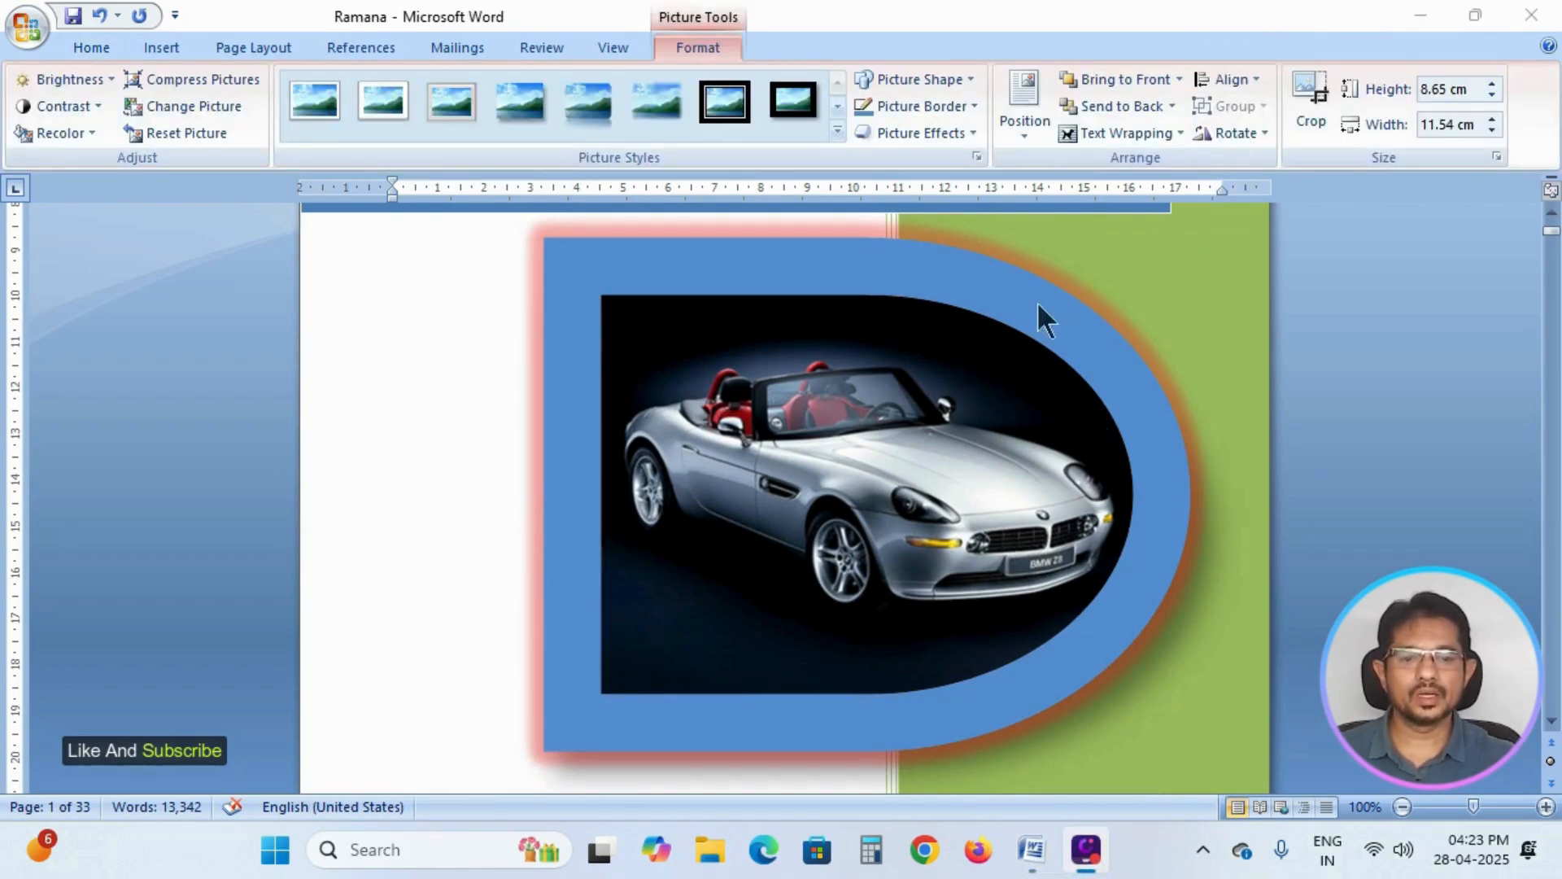
left_click(1039, 314)
left_click(1258, 136)
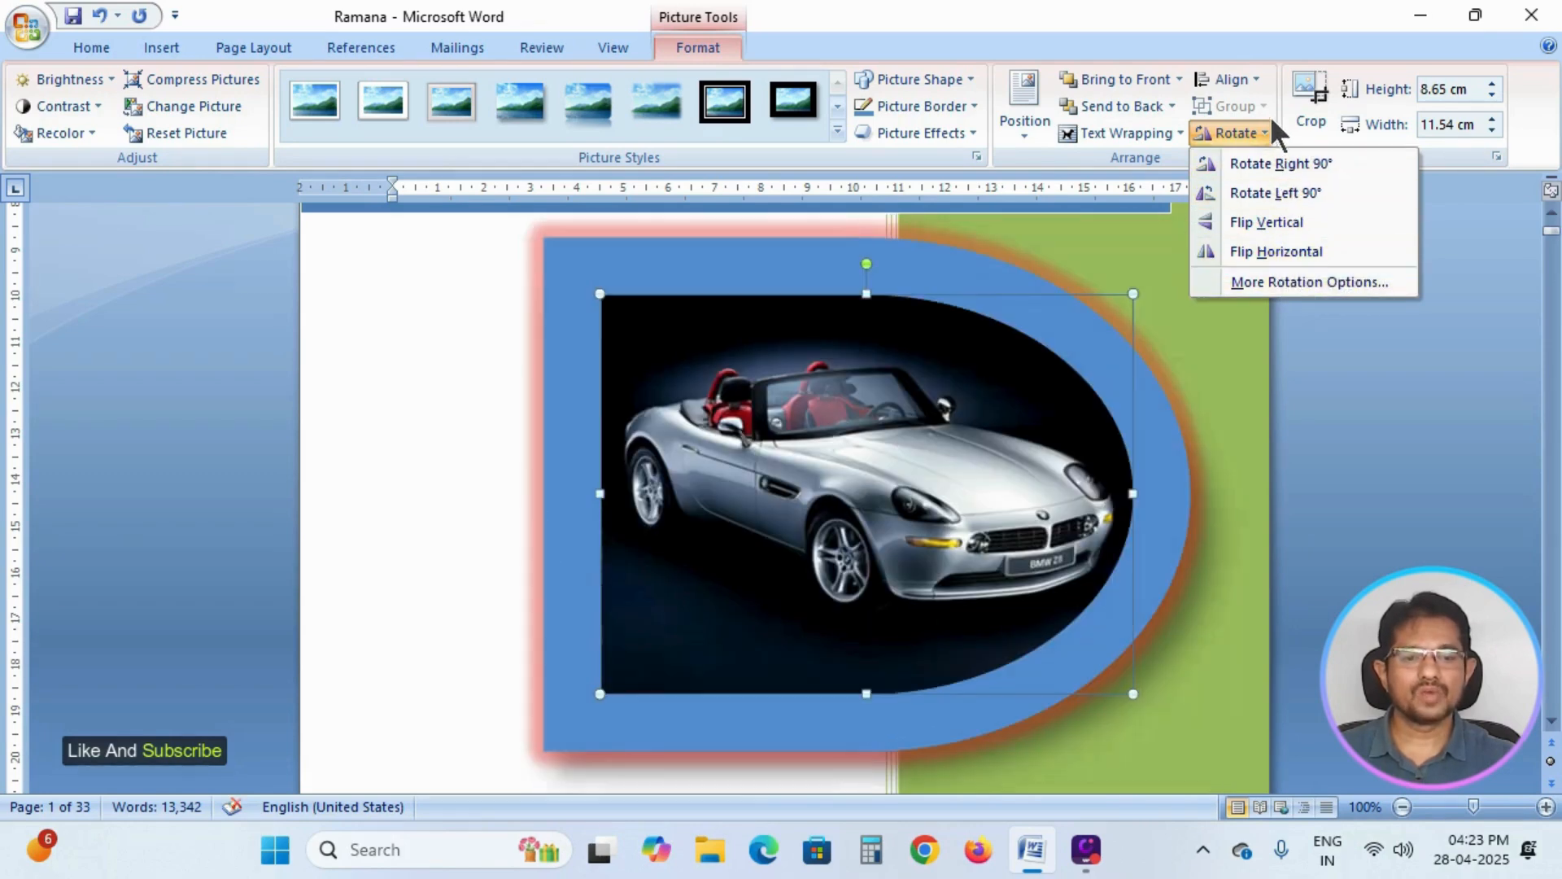
left_click(1471, 386)
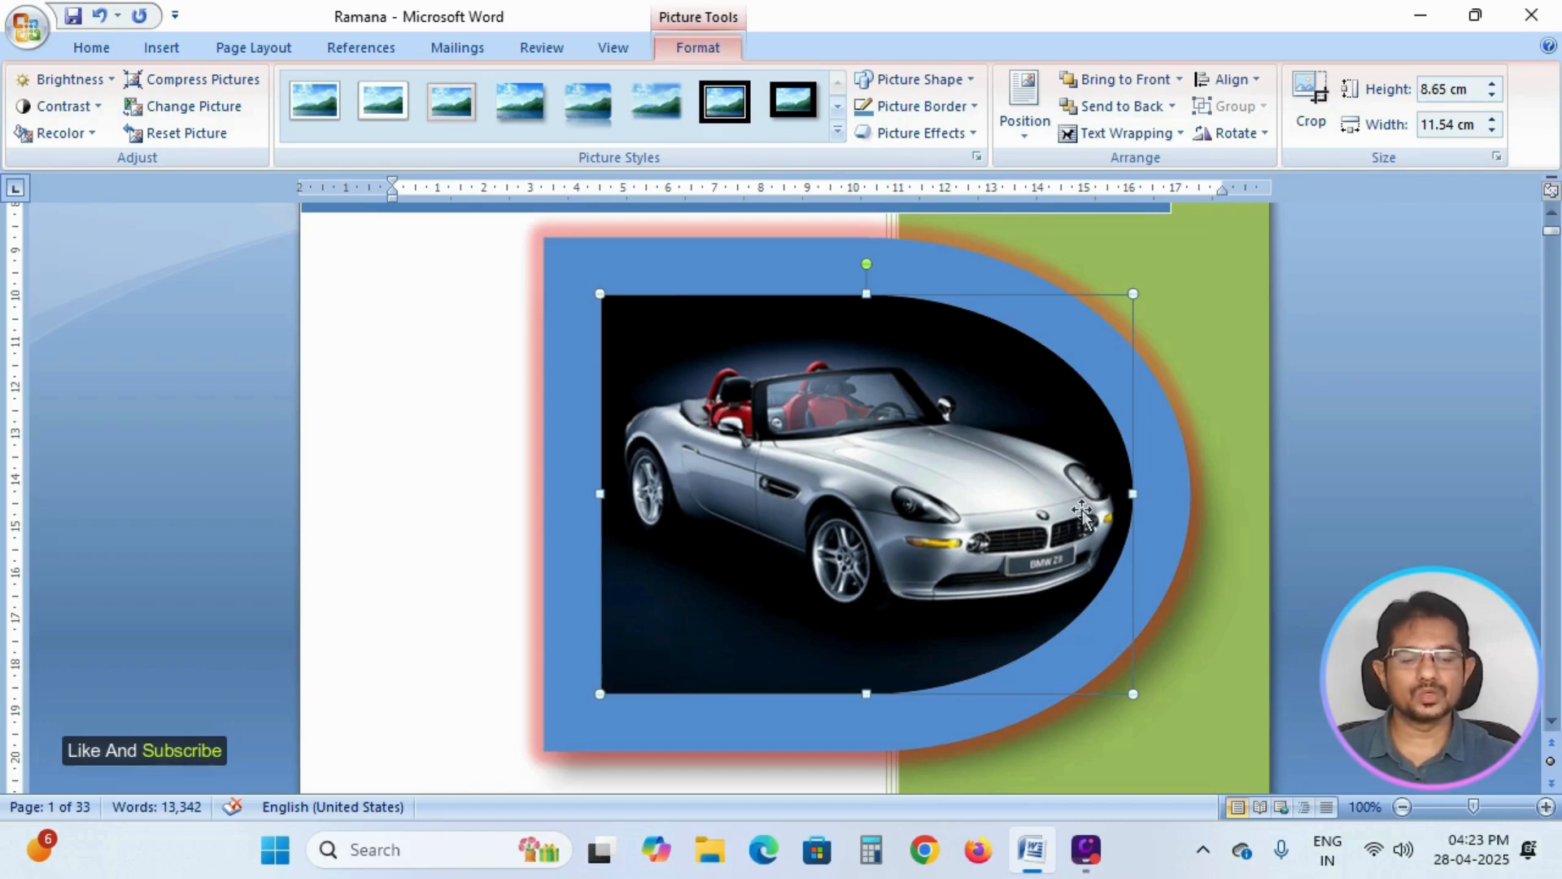
left_click(1251, 133)
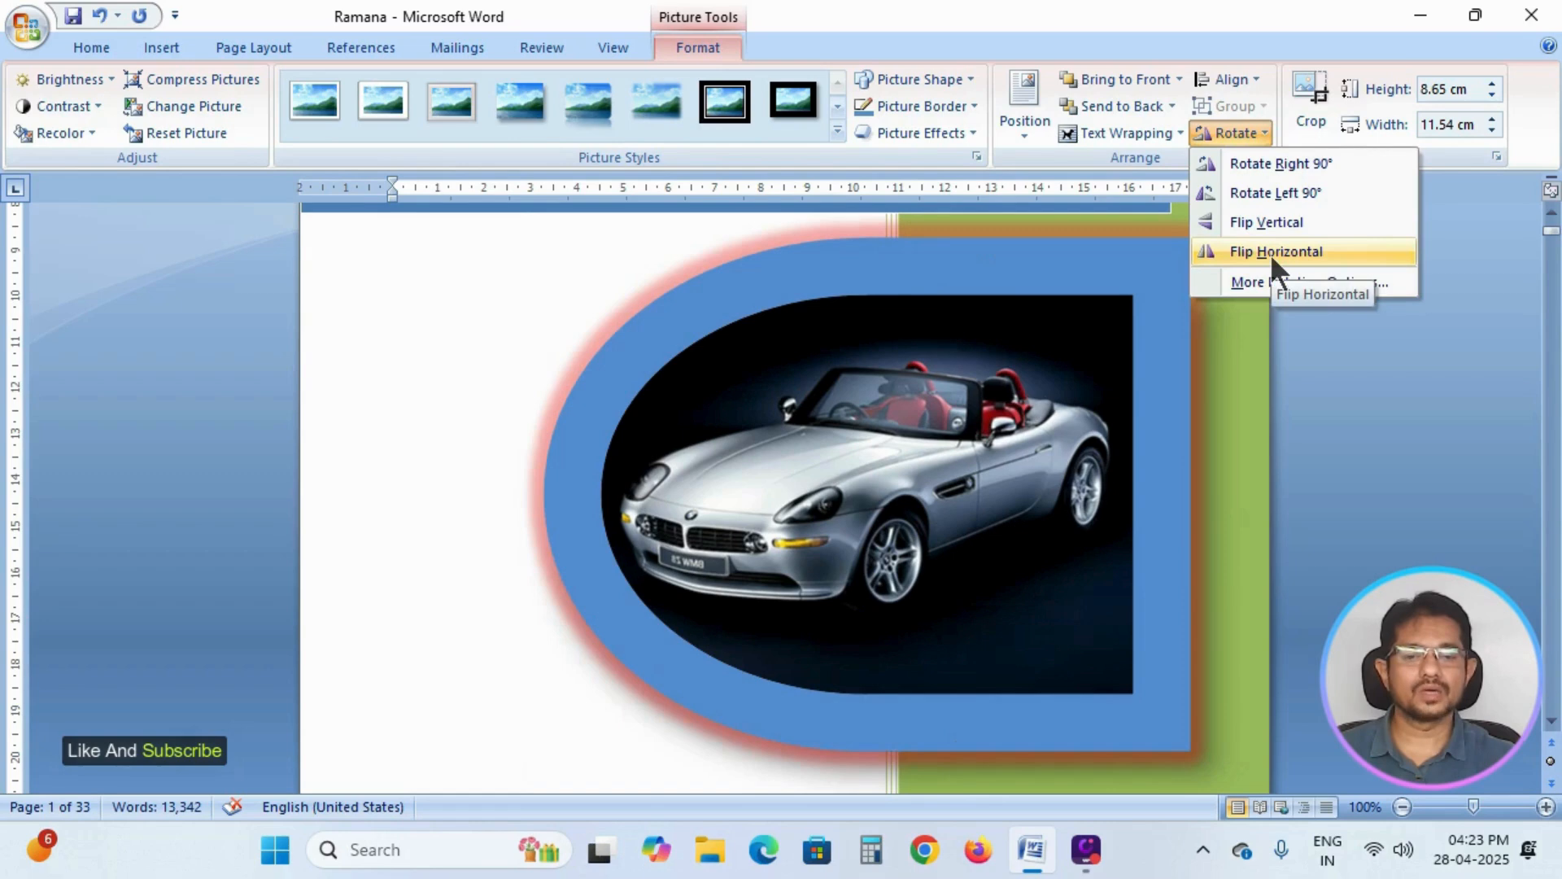
left_click(1270, 254)
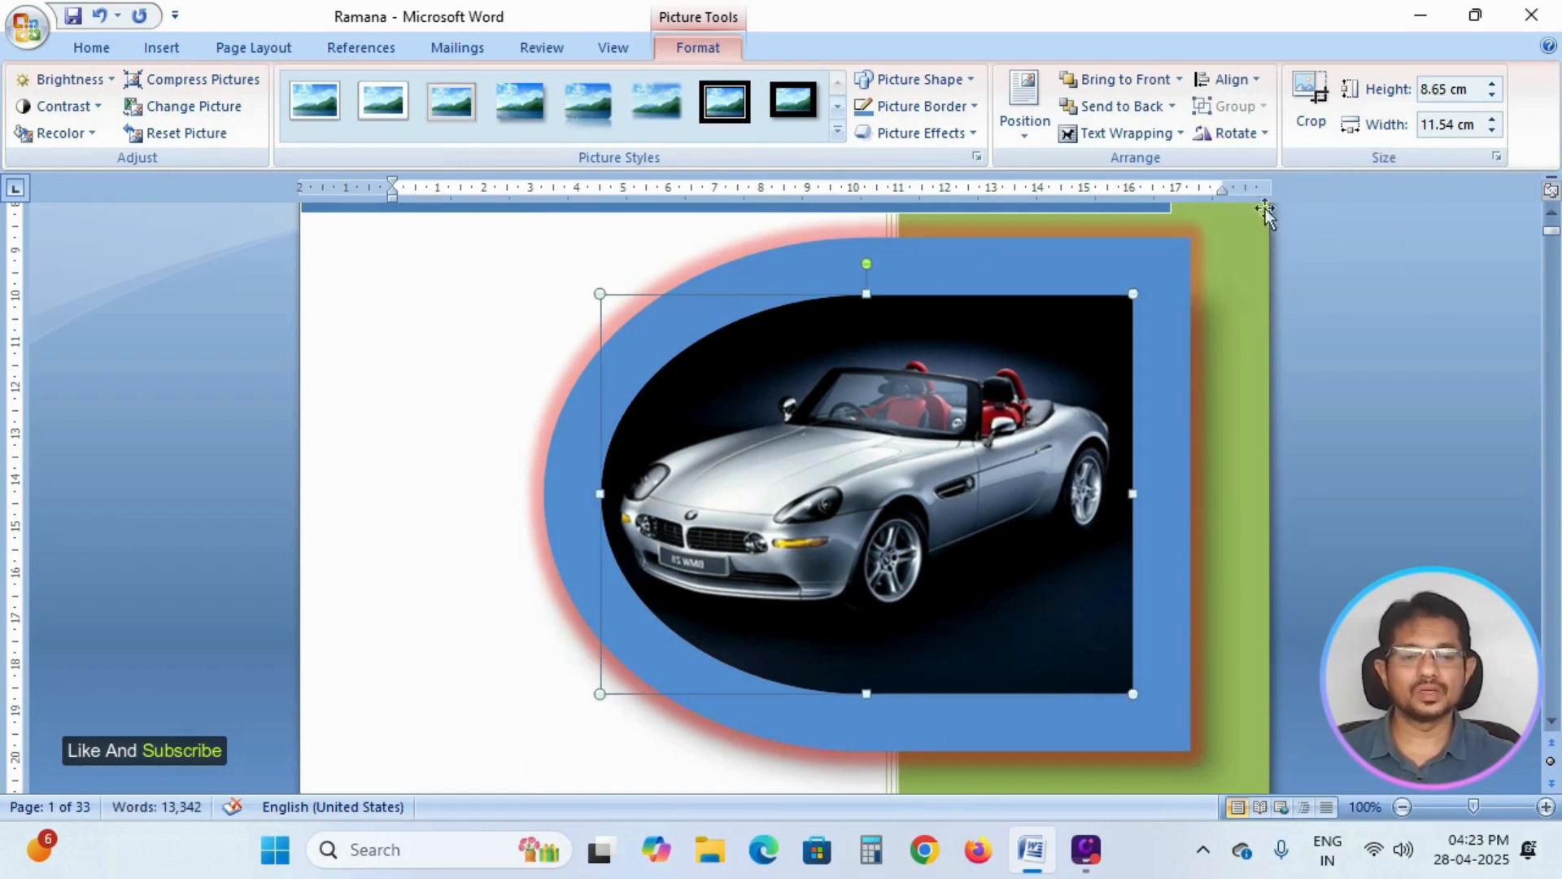
left_click(1261, 135)
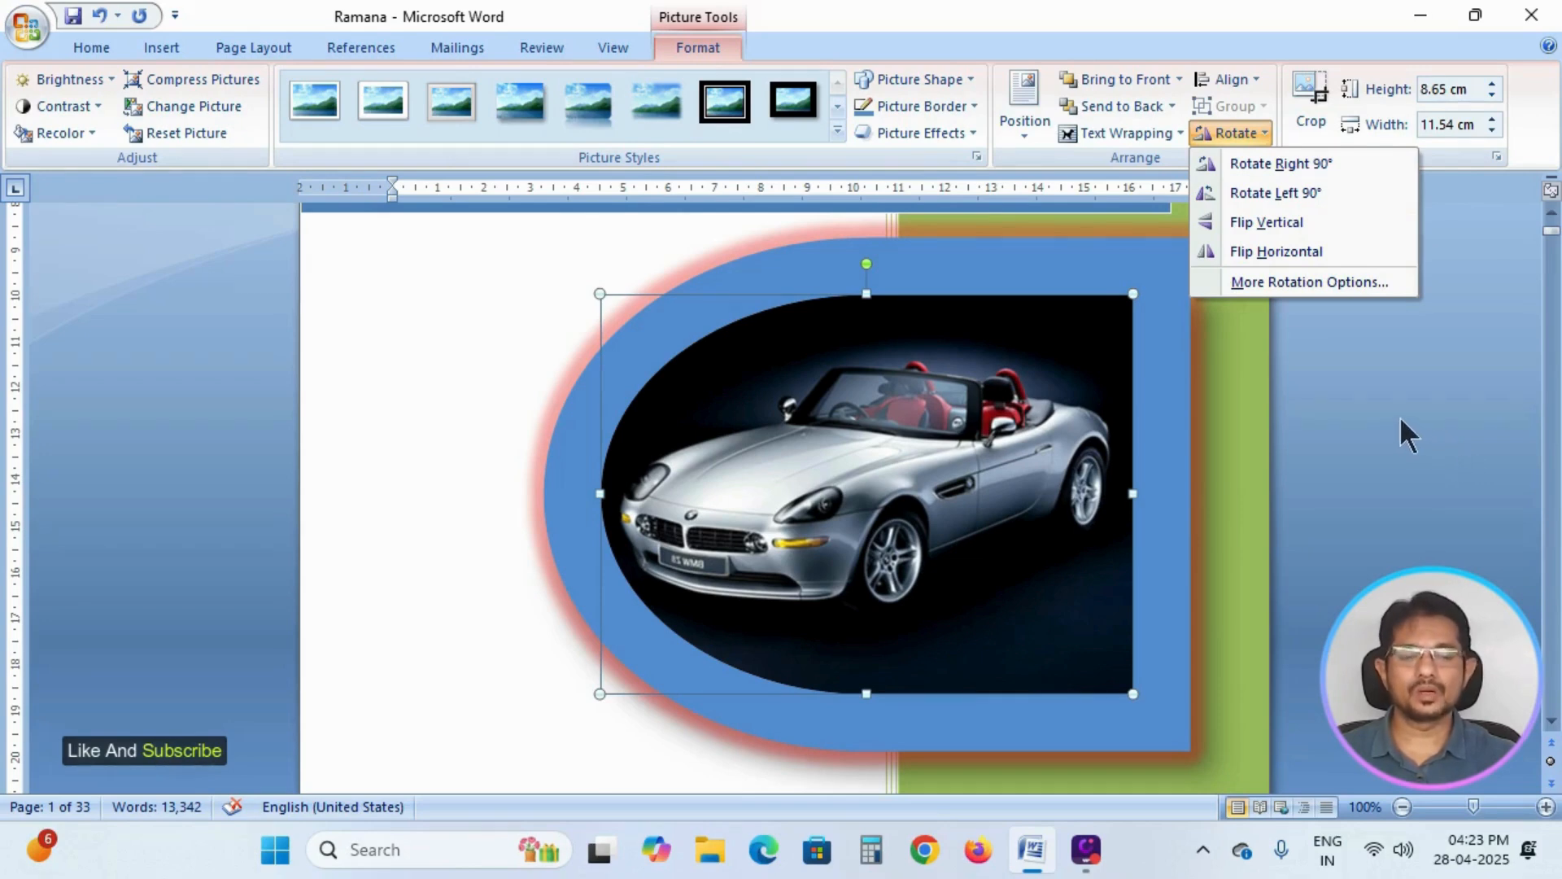
left_click(1363, 398)
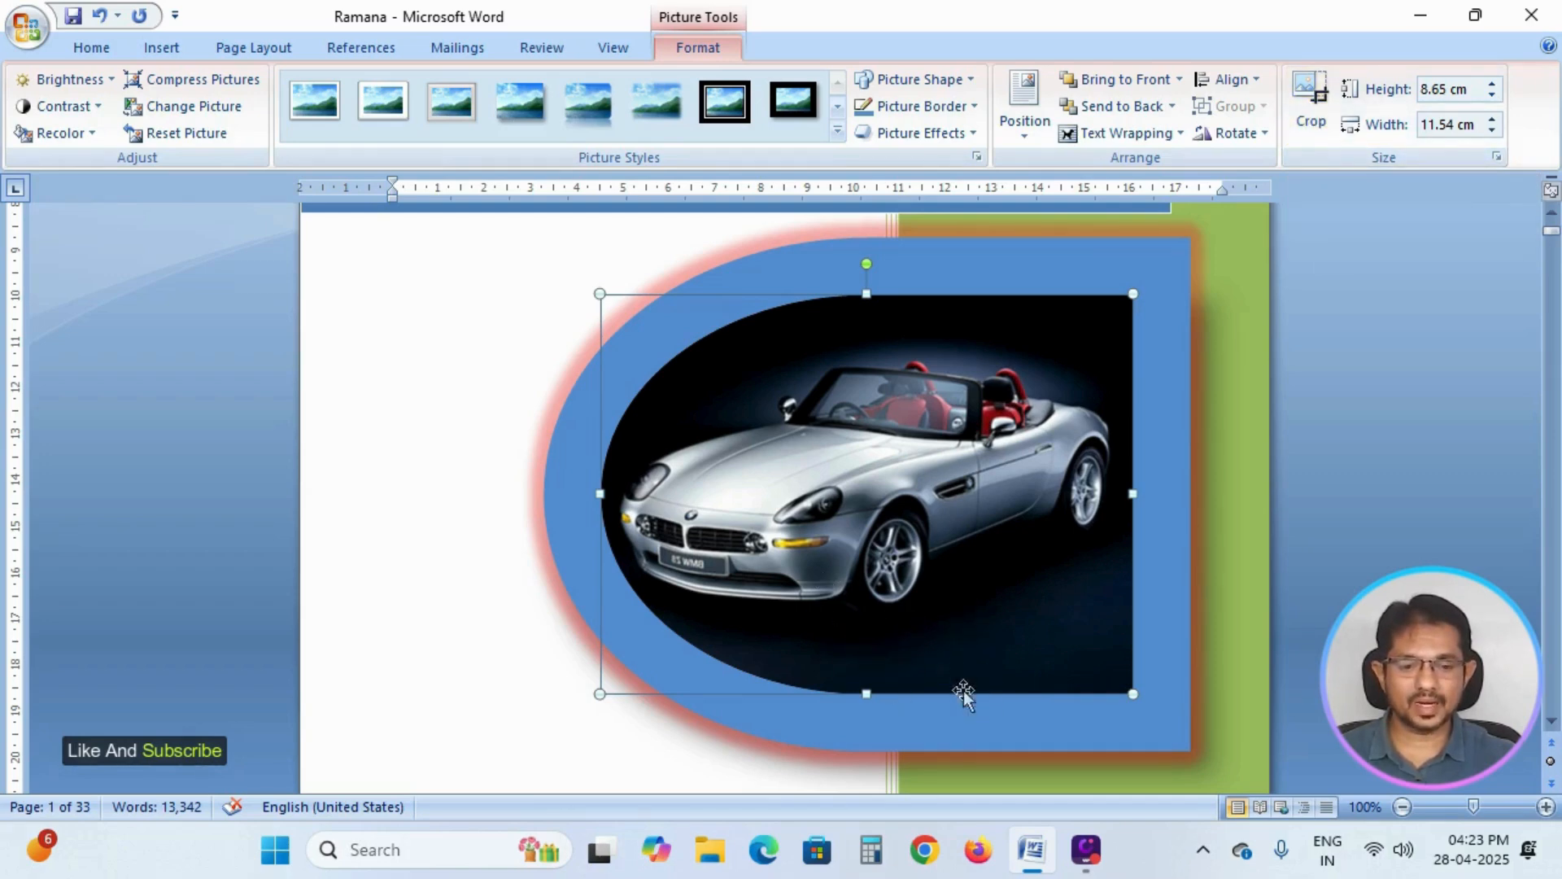
Crop the car picture's bottom, top and right edges, and adjust its lower-left crop corner outward, to about 7.22 cm by 11.48 cm.
left_click(1316, 96)
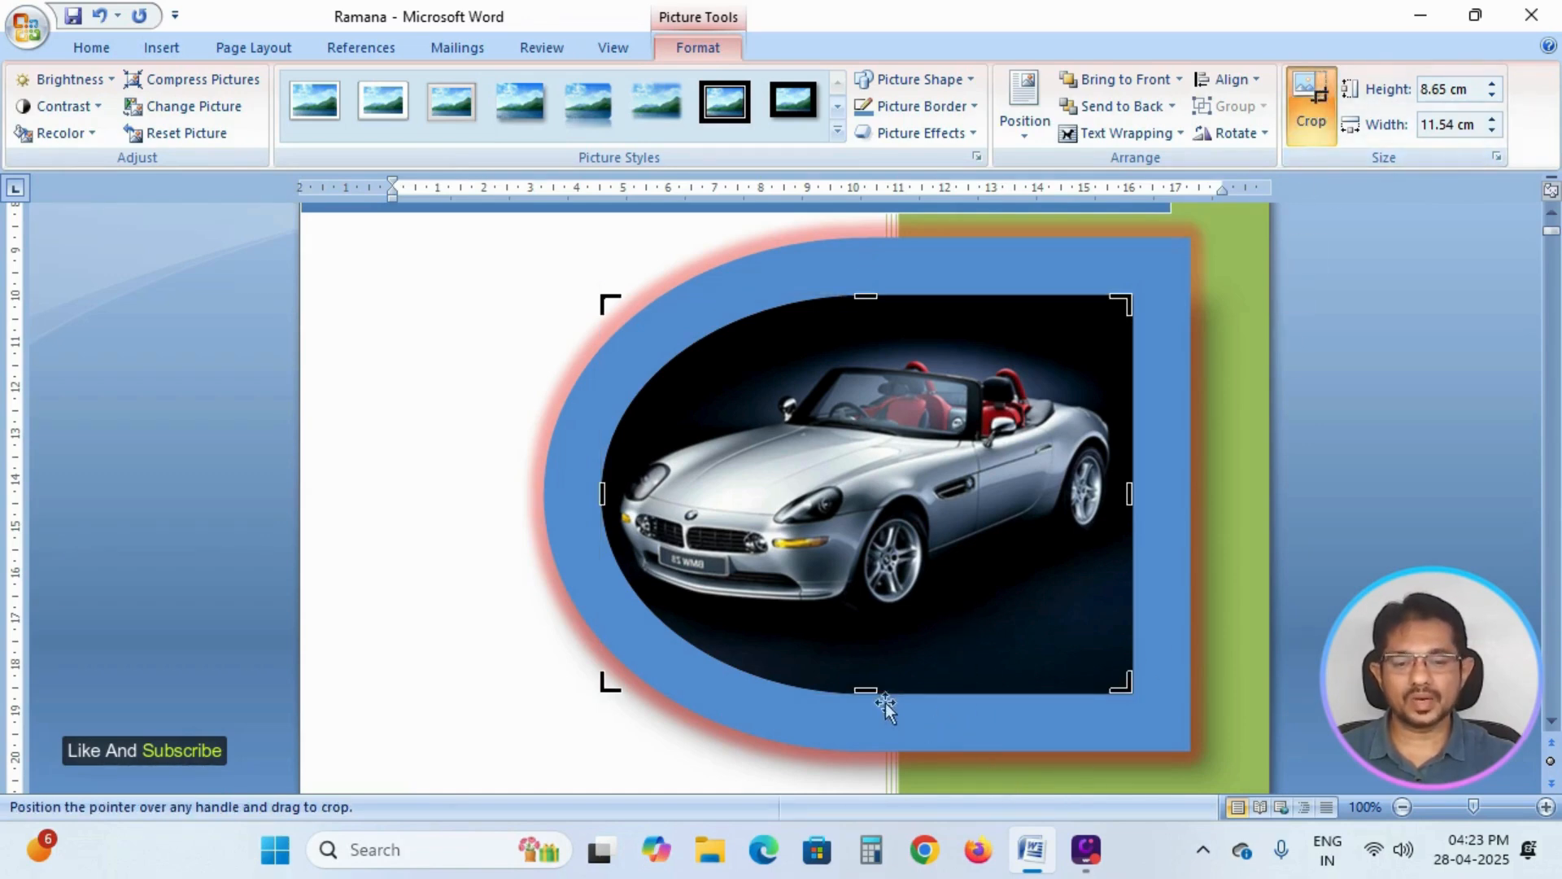
left_click_drag(867, 693, 868, 698)
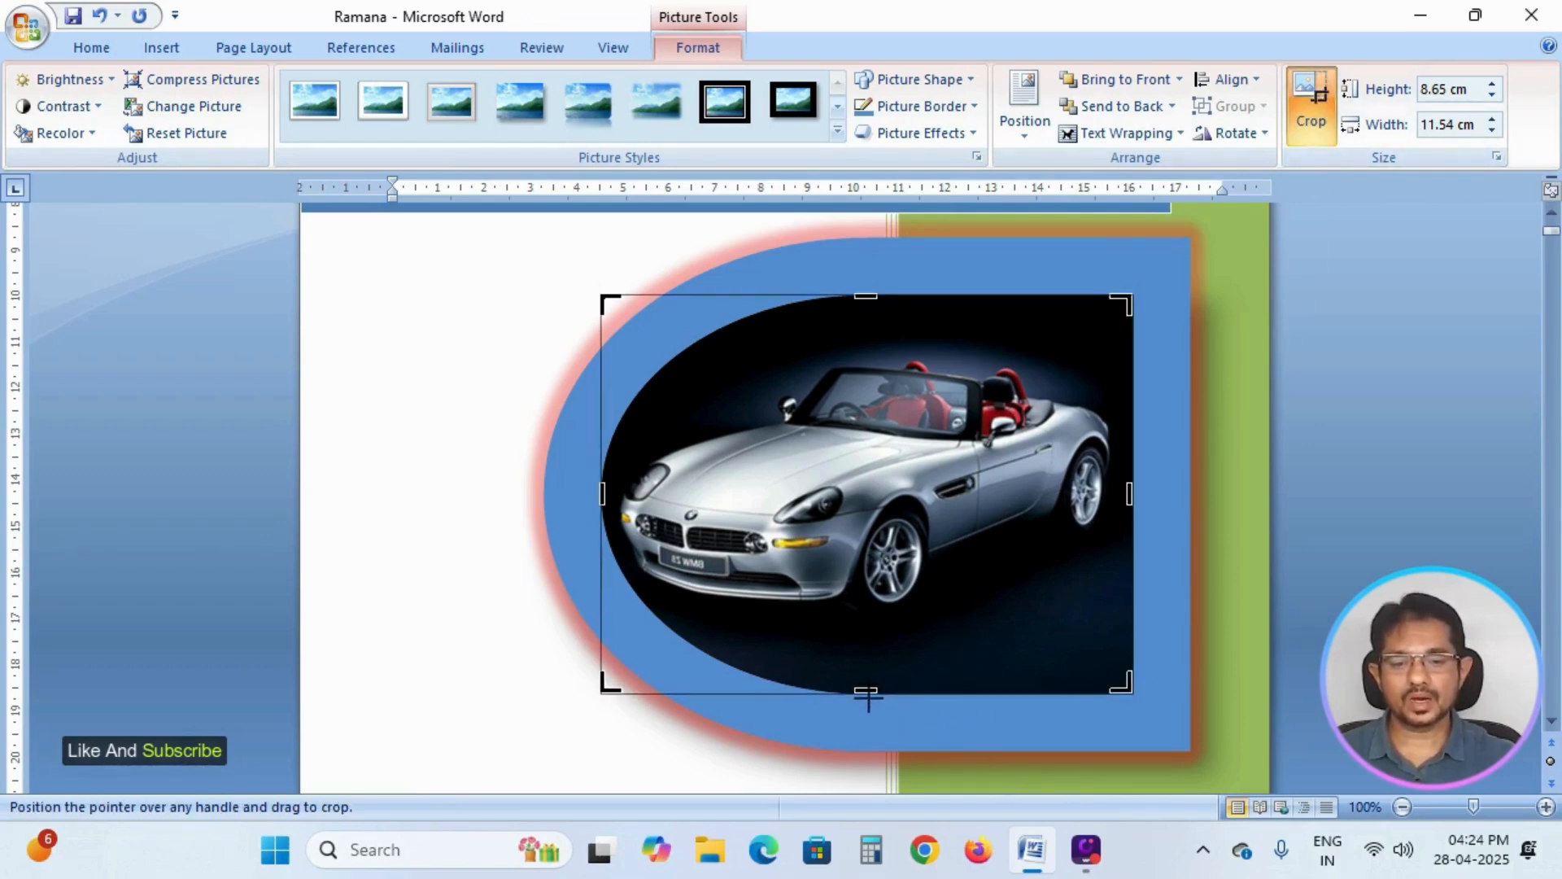
left_click_drag(1072, 698, 1074, 698)
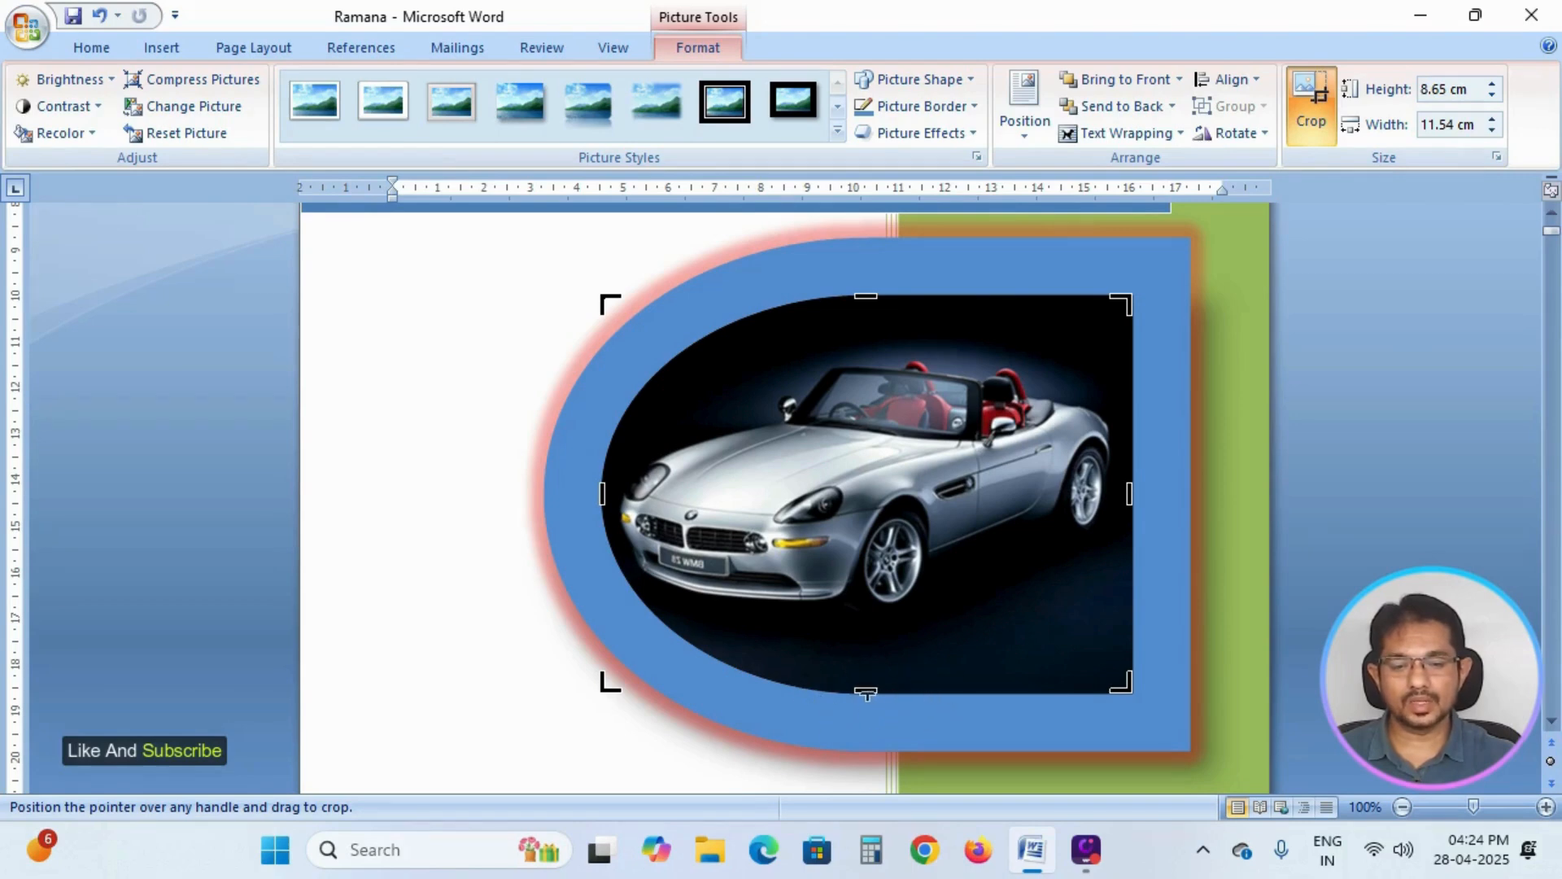
left_click_drag(867, 694, 867, 659)
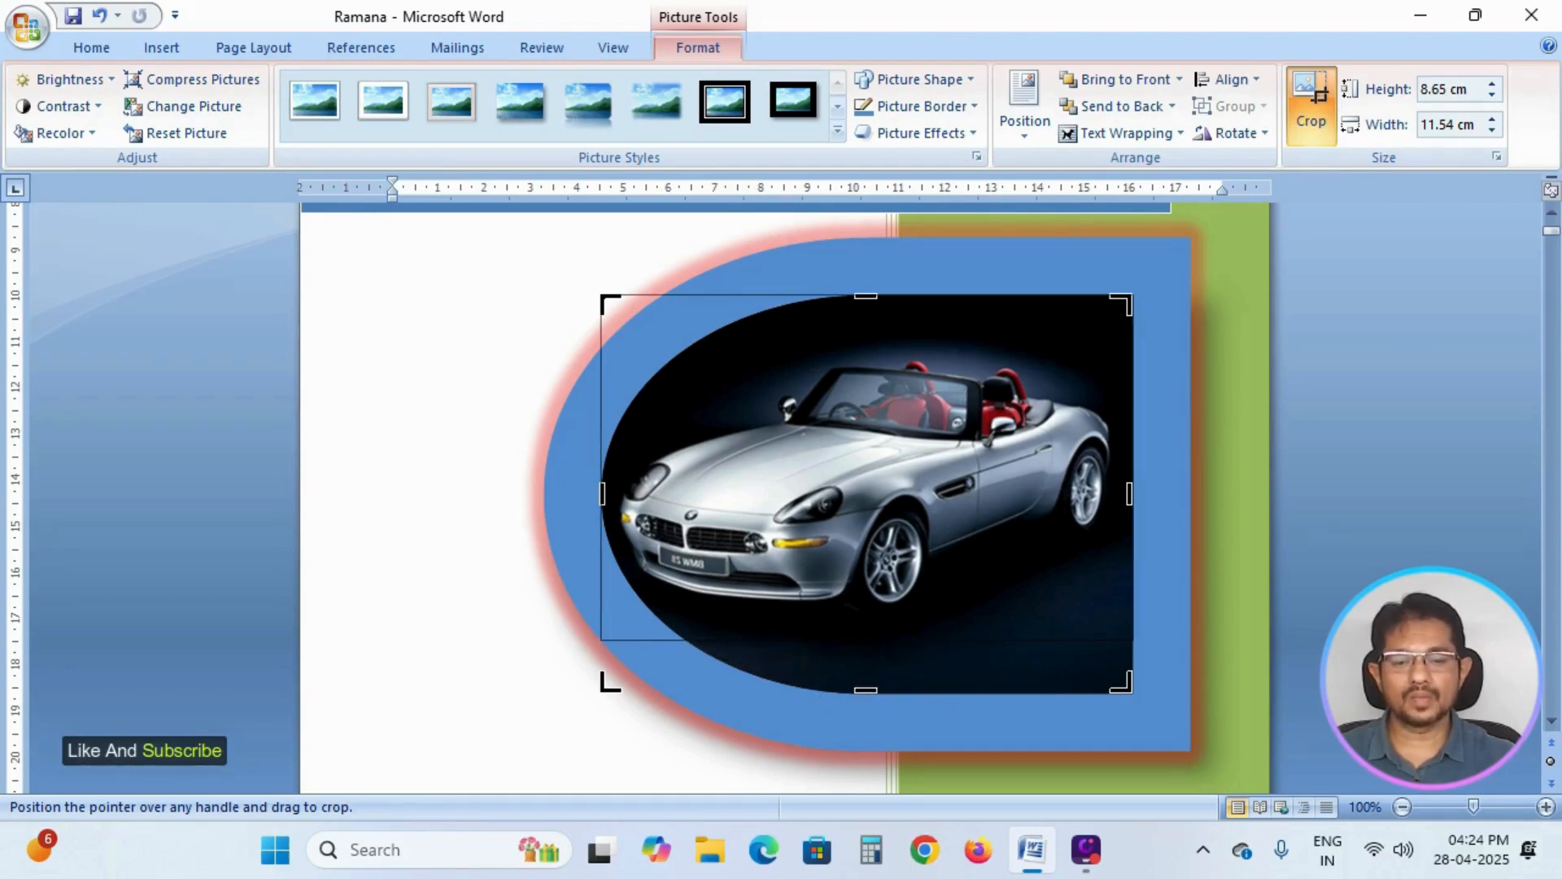
left_click_drag(867, 641, 866, 640)
left_click_drag(865, 296, 866, 324)
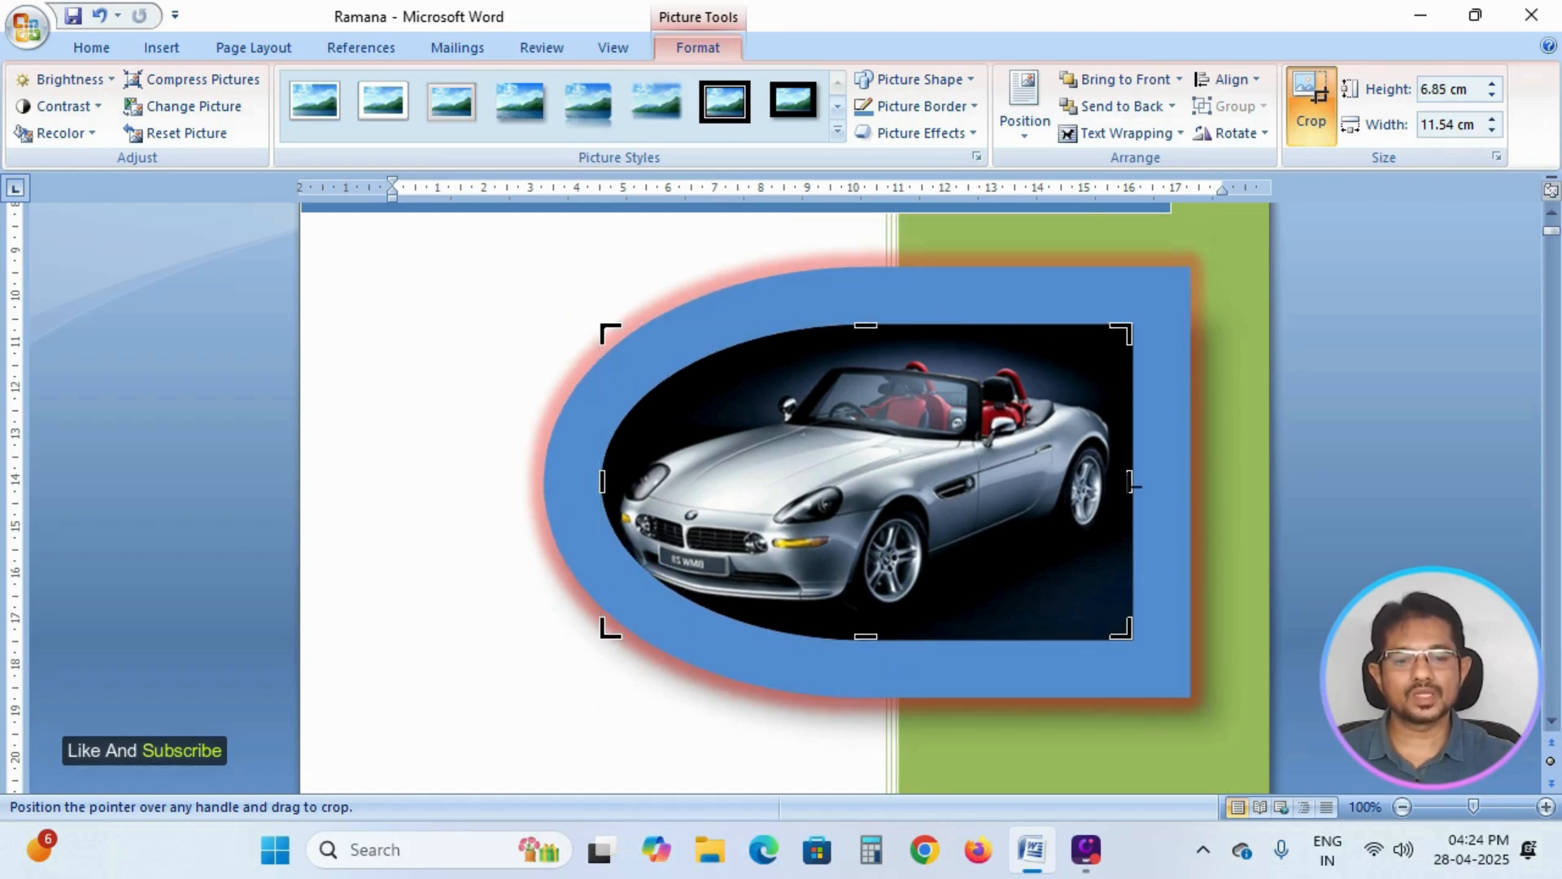
left_click_drag(1133, 486, 1120, 483)
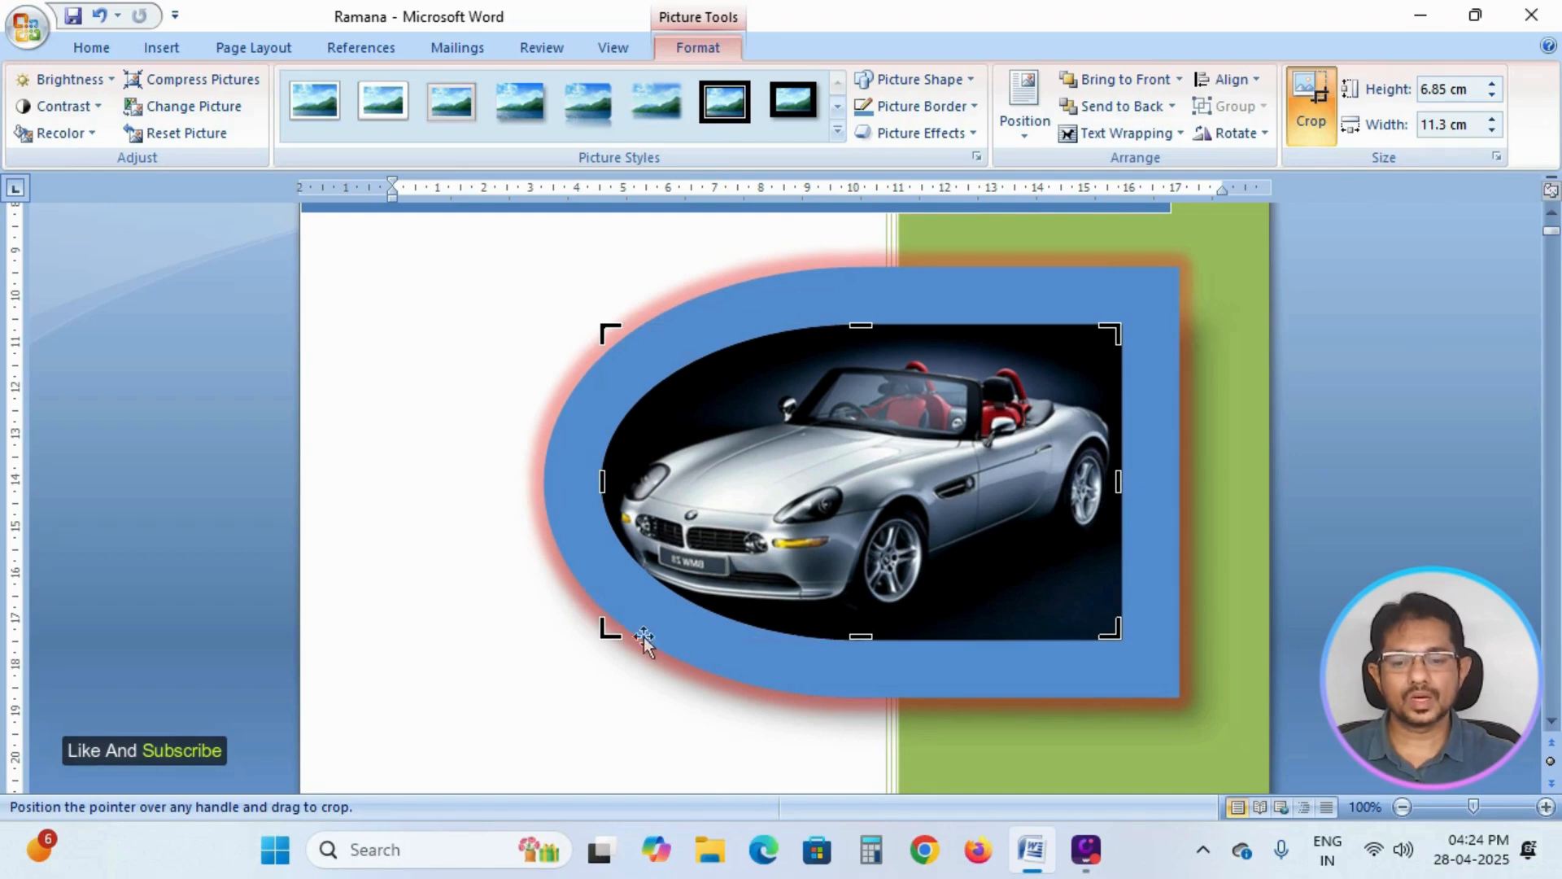
left_click_drag(602, 635, 593, 652)
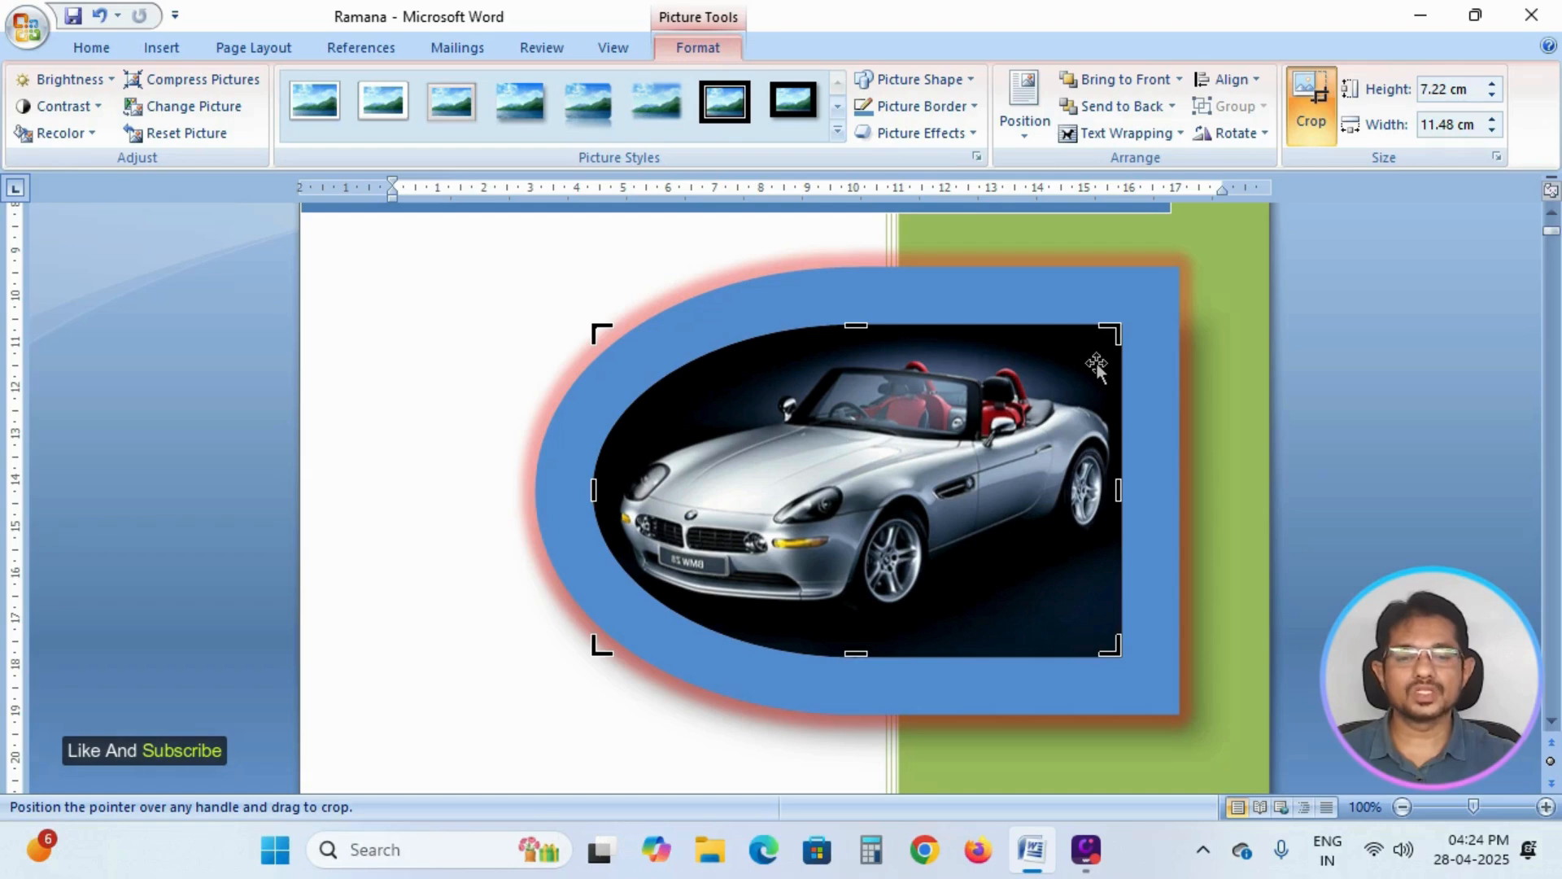
left_click(1305, 101)
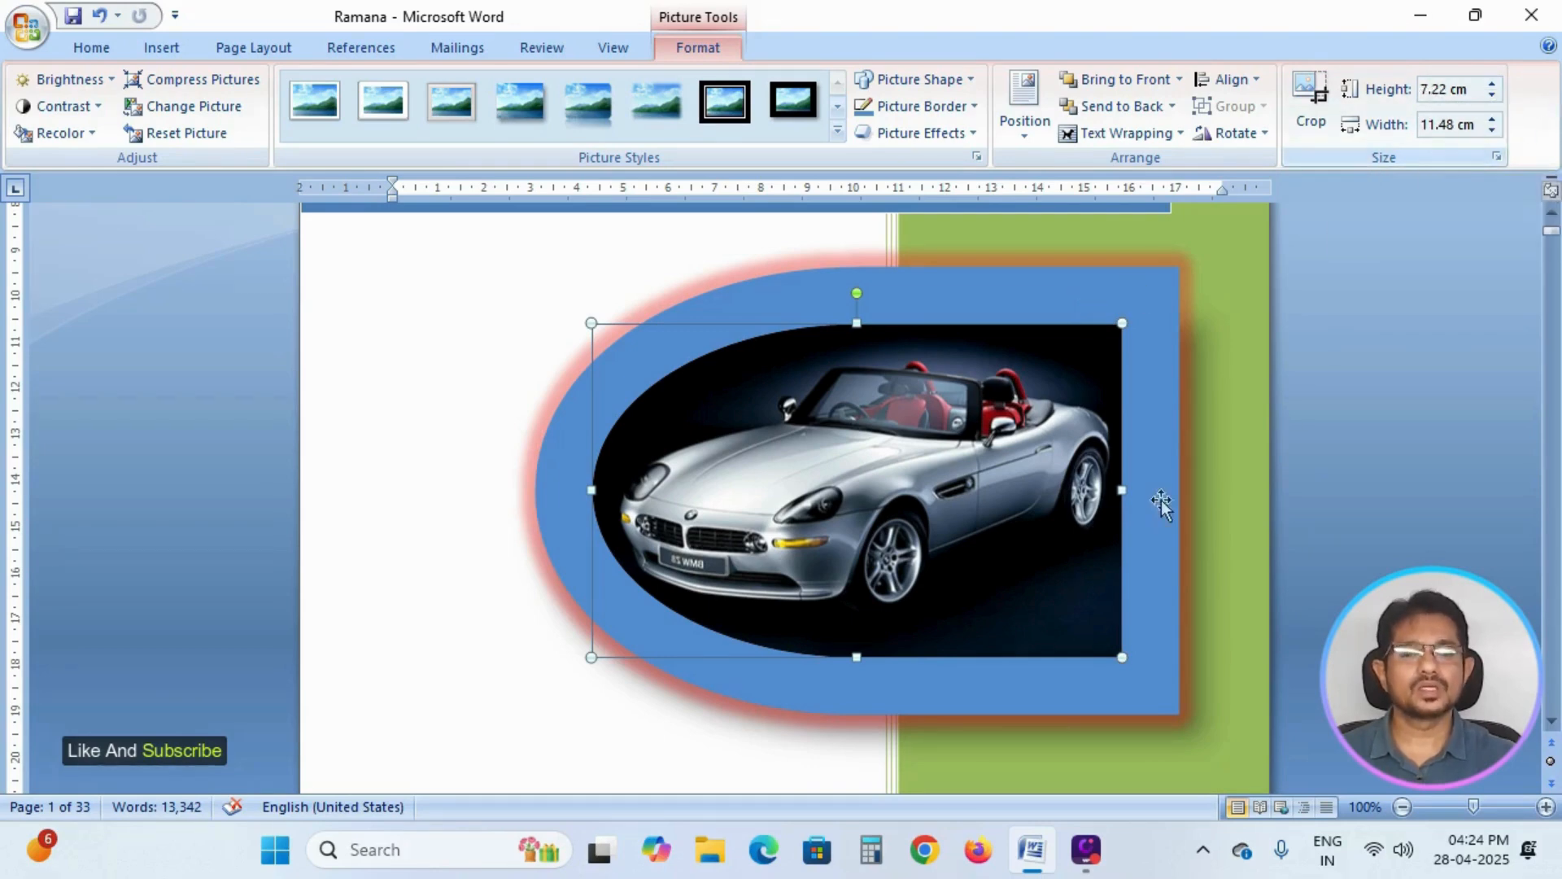
Set the car picture's height to 7.4 cm and move the picture slightly to the right on the cover page.
left_click(1490, 81)
left_click(1491, 81)
left_click(1490, 81)
left_click(1490, 81)
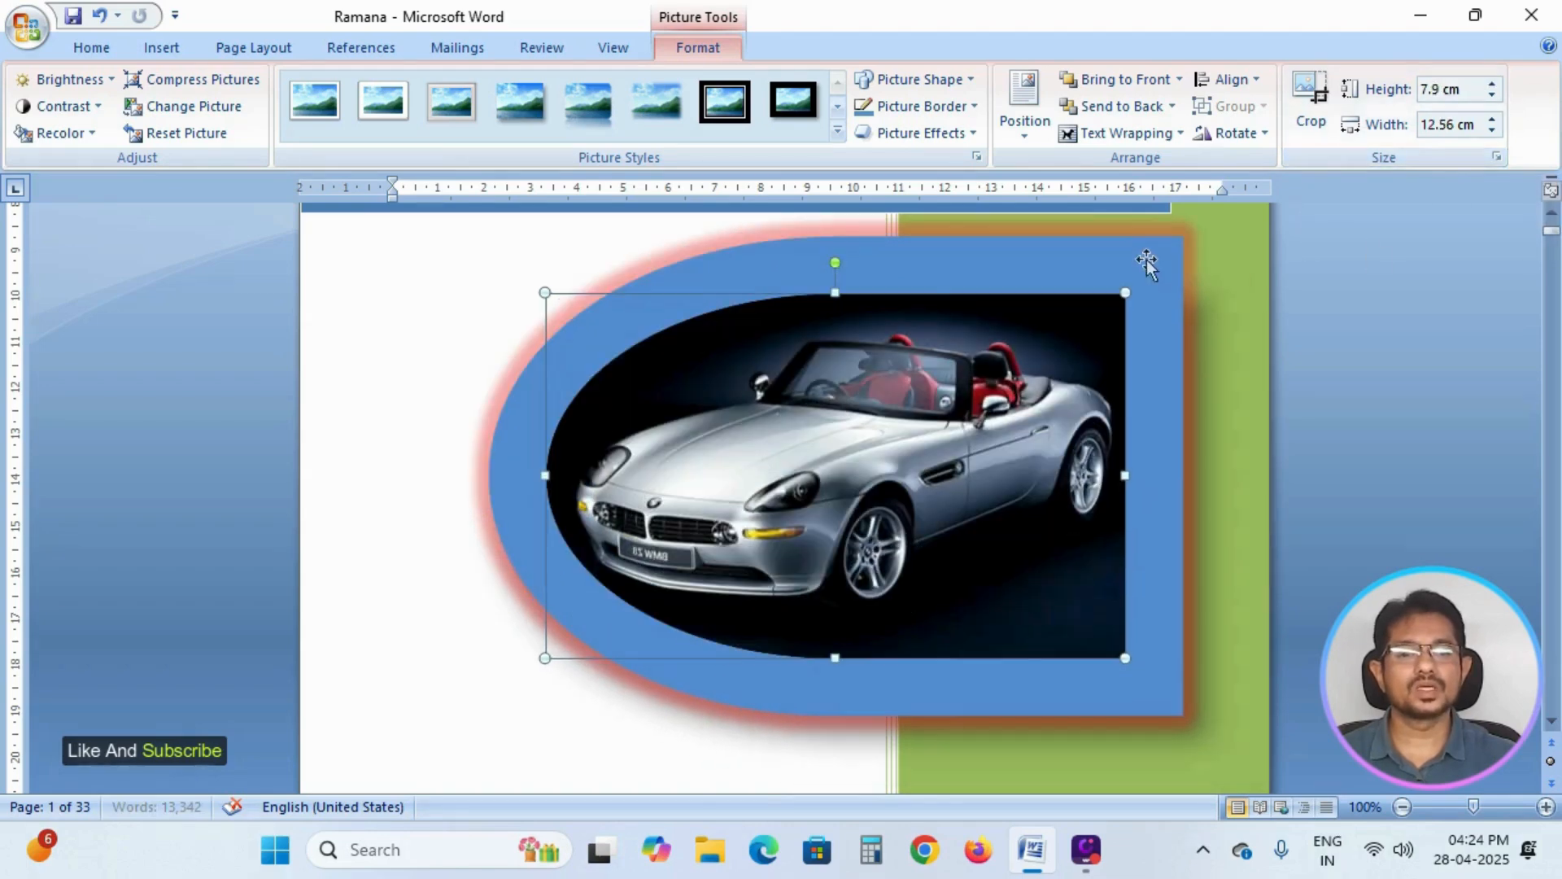
left_click(1489, 93)
left_click(1489, 93)
left_click(1489, 92)
left_click(1488, 92)
left_click(1488, 93)
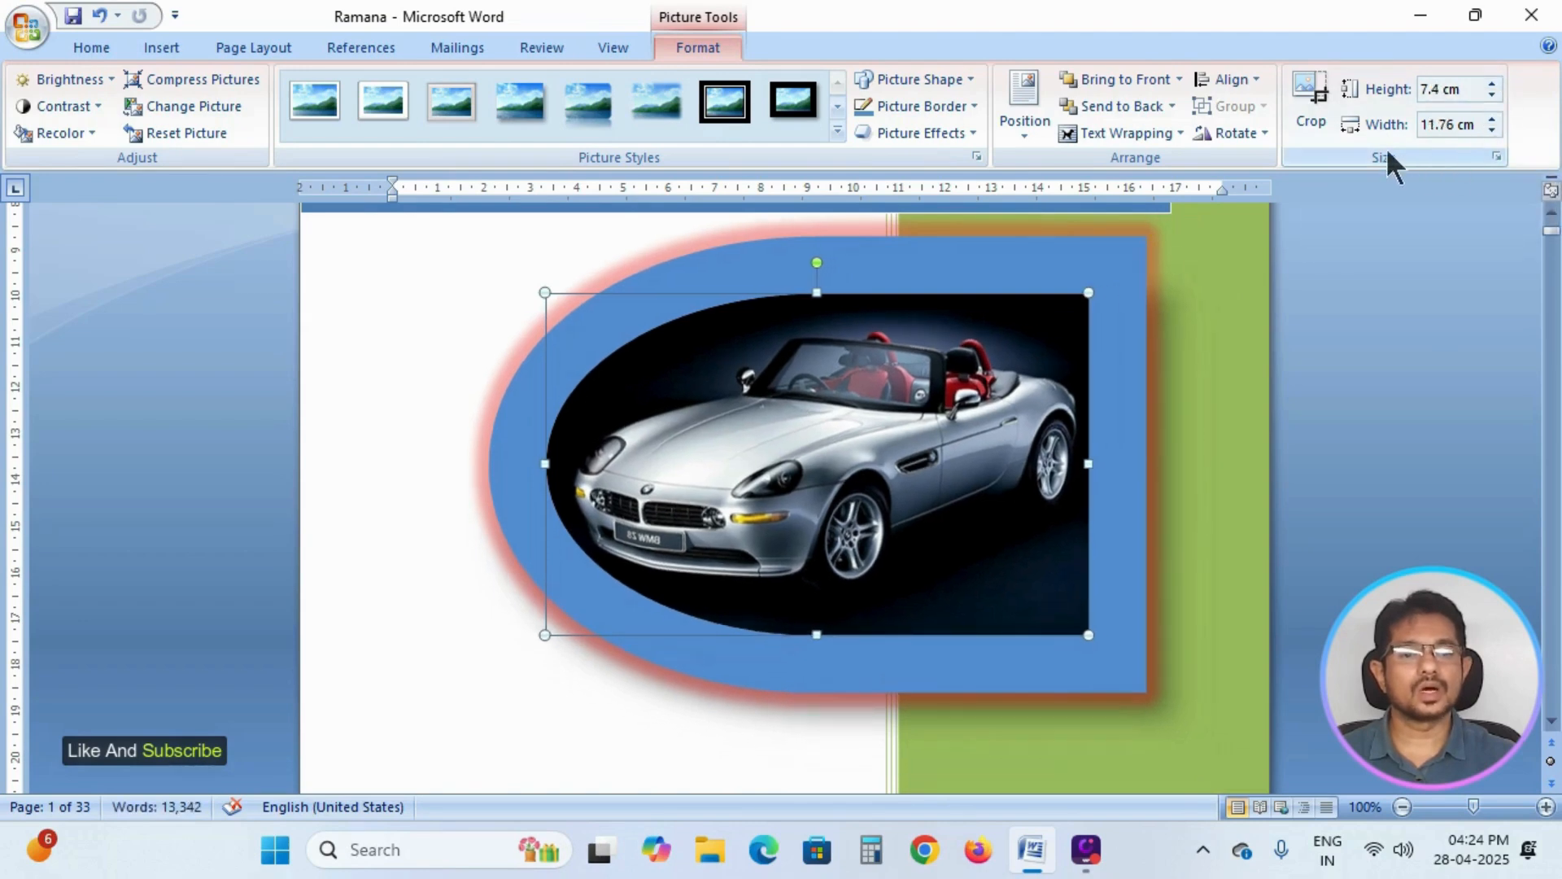
left_click_drag(1074, 262, 1121, 262)
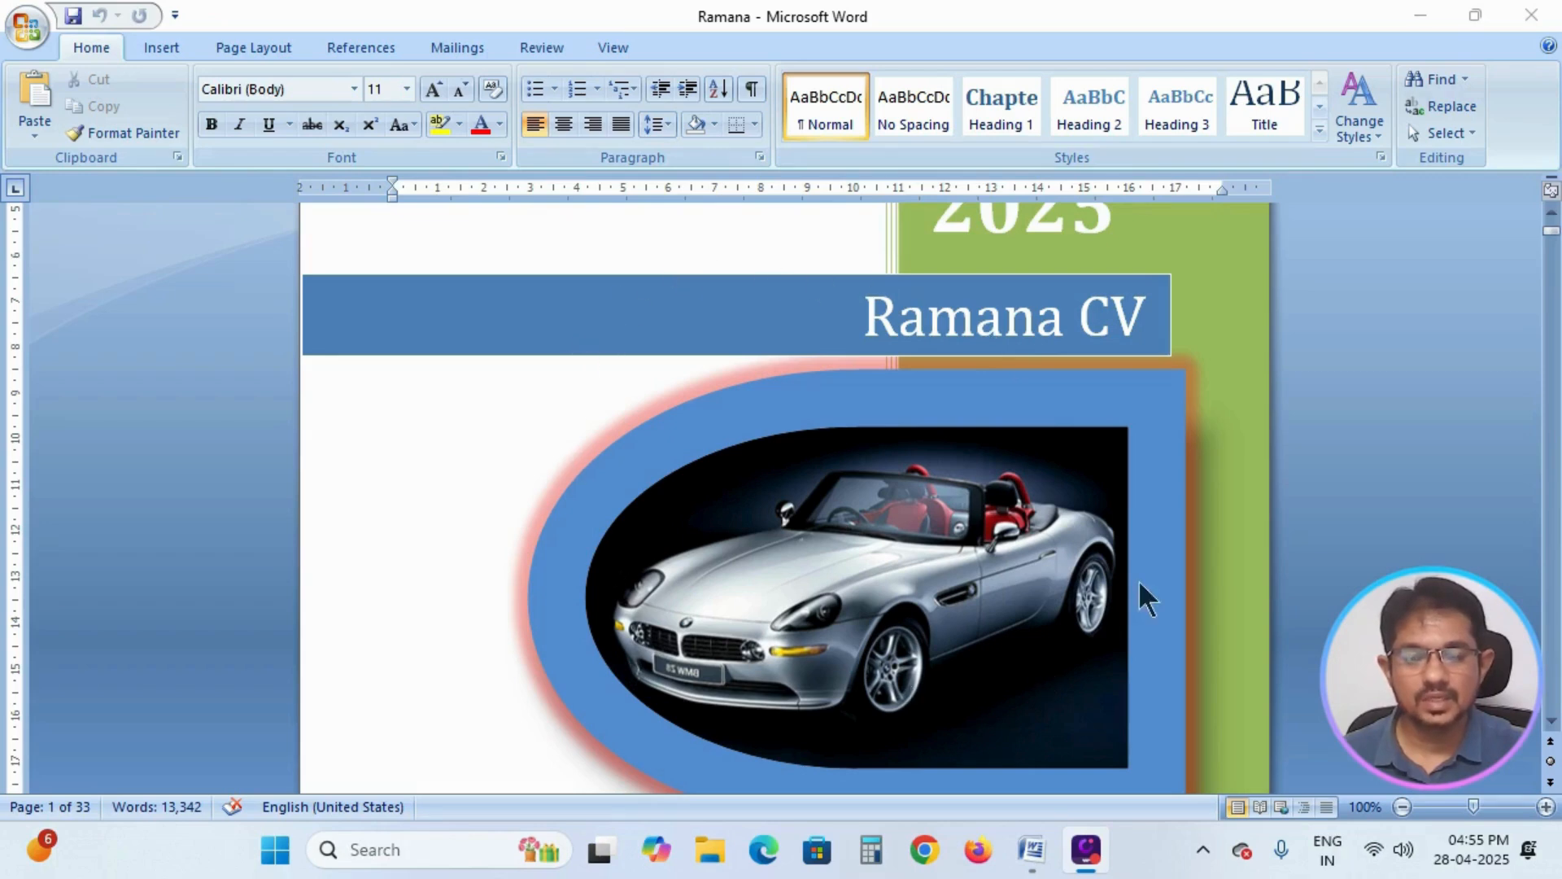
Zoom the document out to 60% and back in to 110% to inspect the cover page.
left_click(1403, 806)
left_click(1403, 806)
left_click(1403, 806)
left_click(1403, 807)
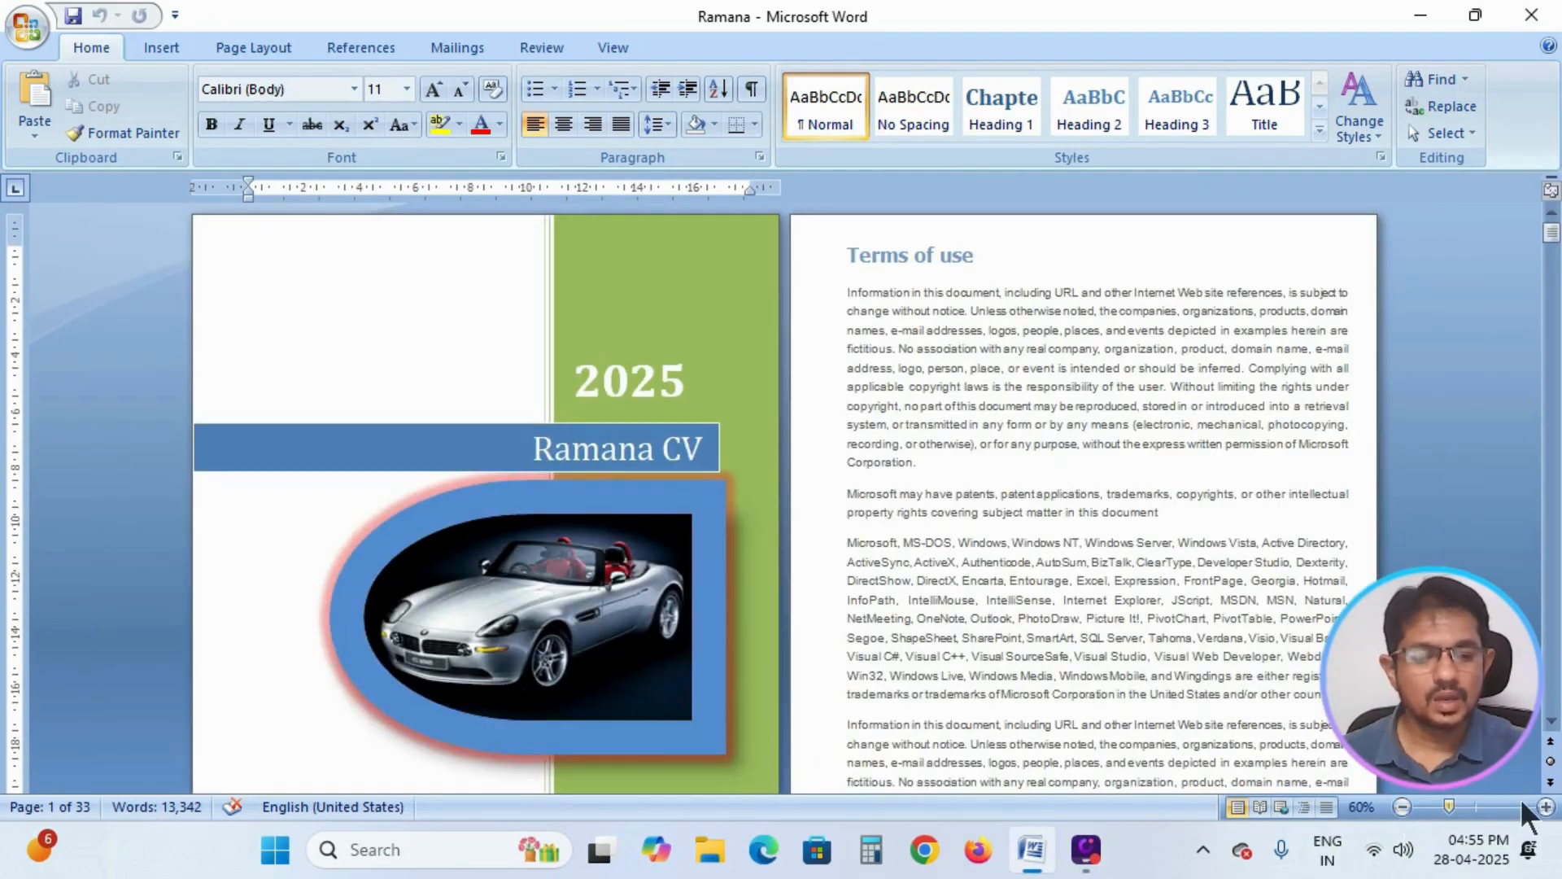
left_click(1545, 806)
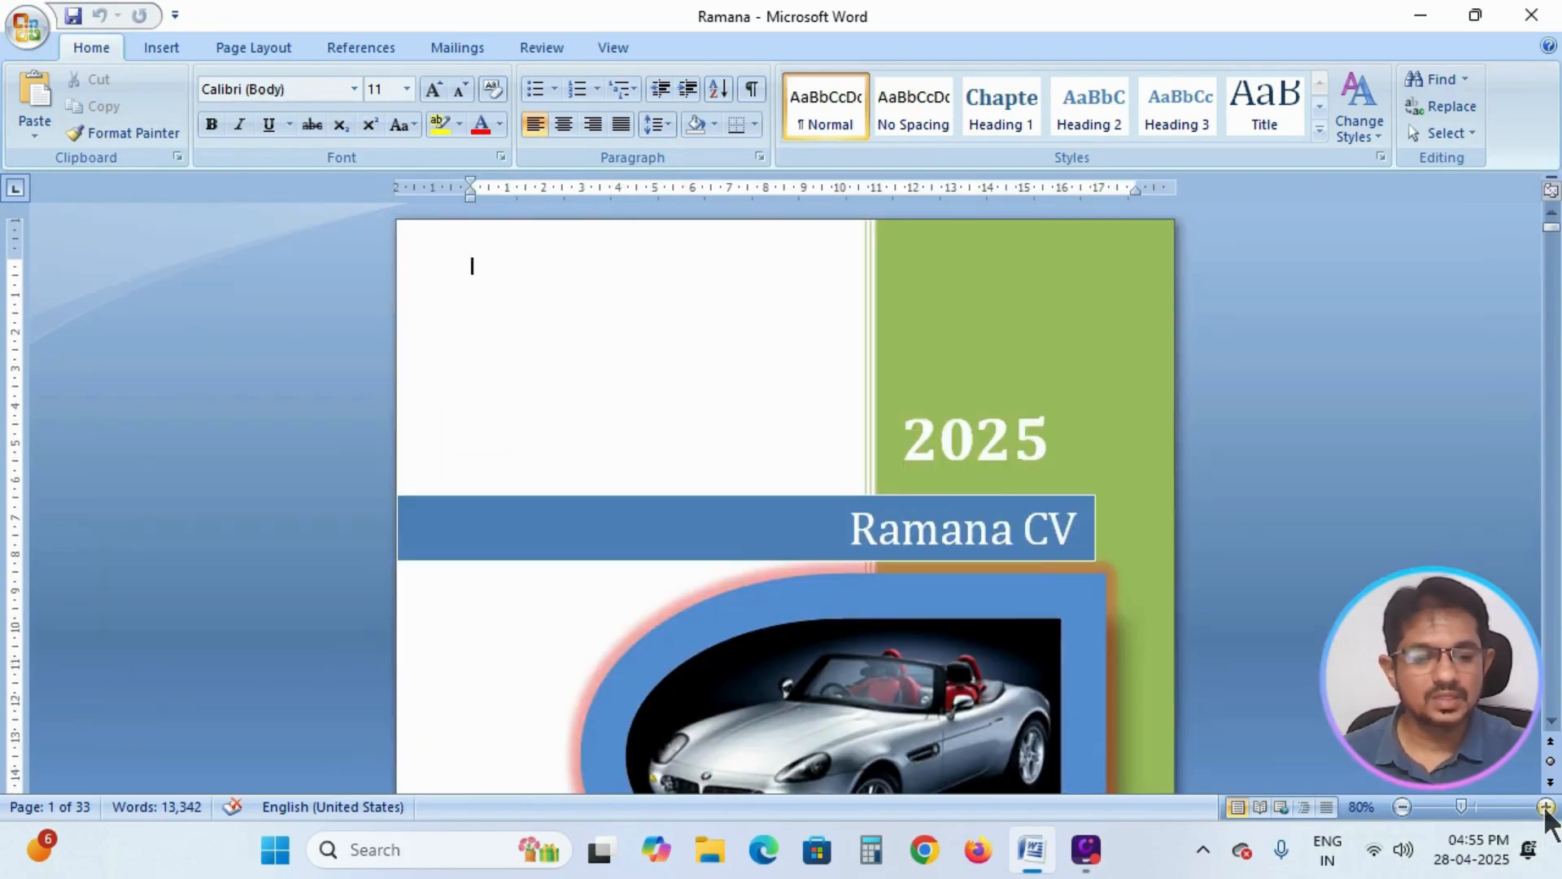
left_click(1545, 806)
left_click(1545, 806)
left_click(1545, 806)
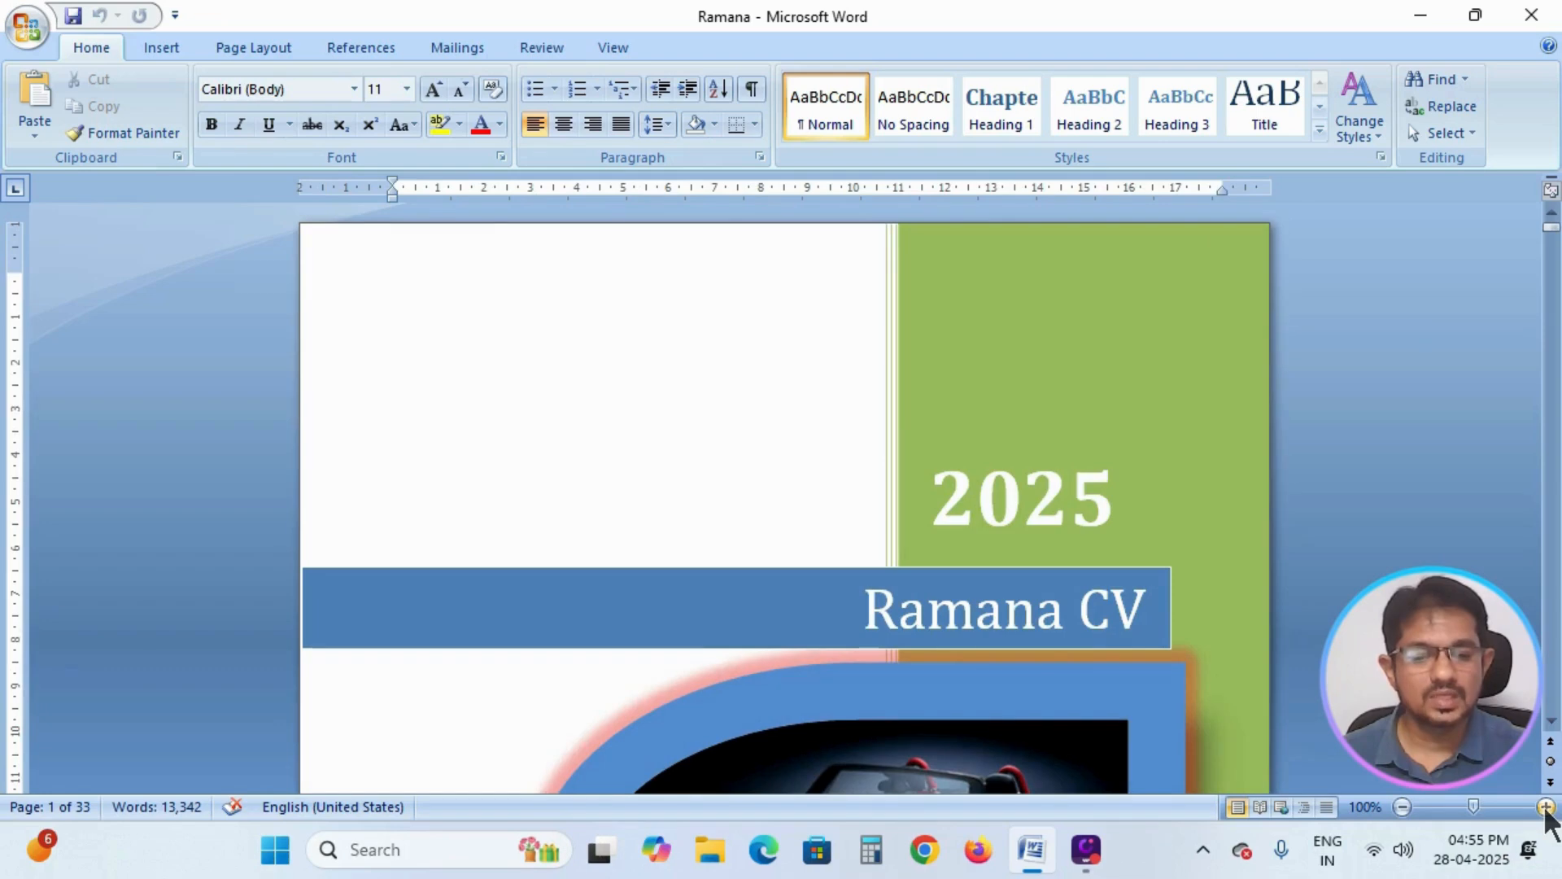
left_click(1545, 806)
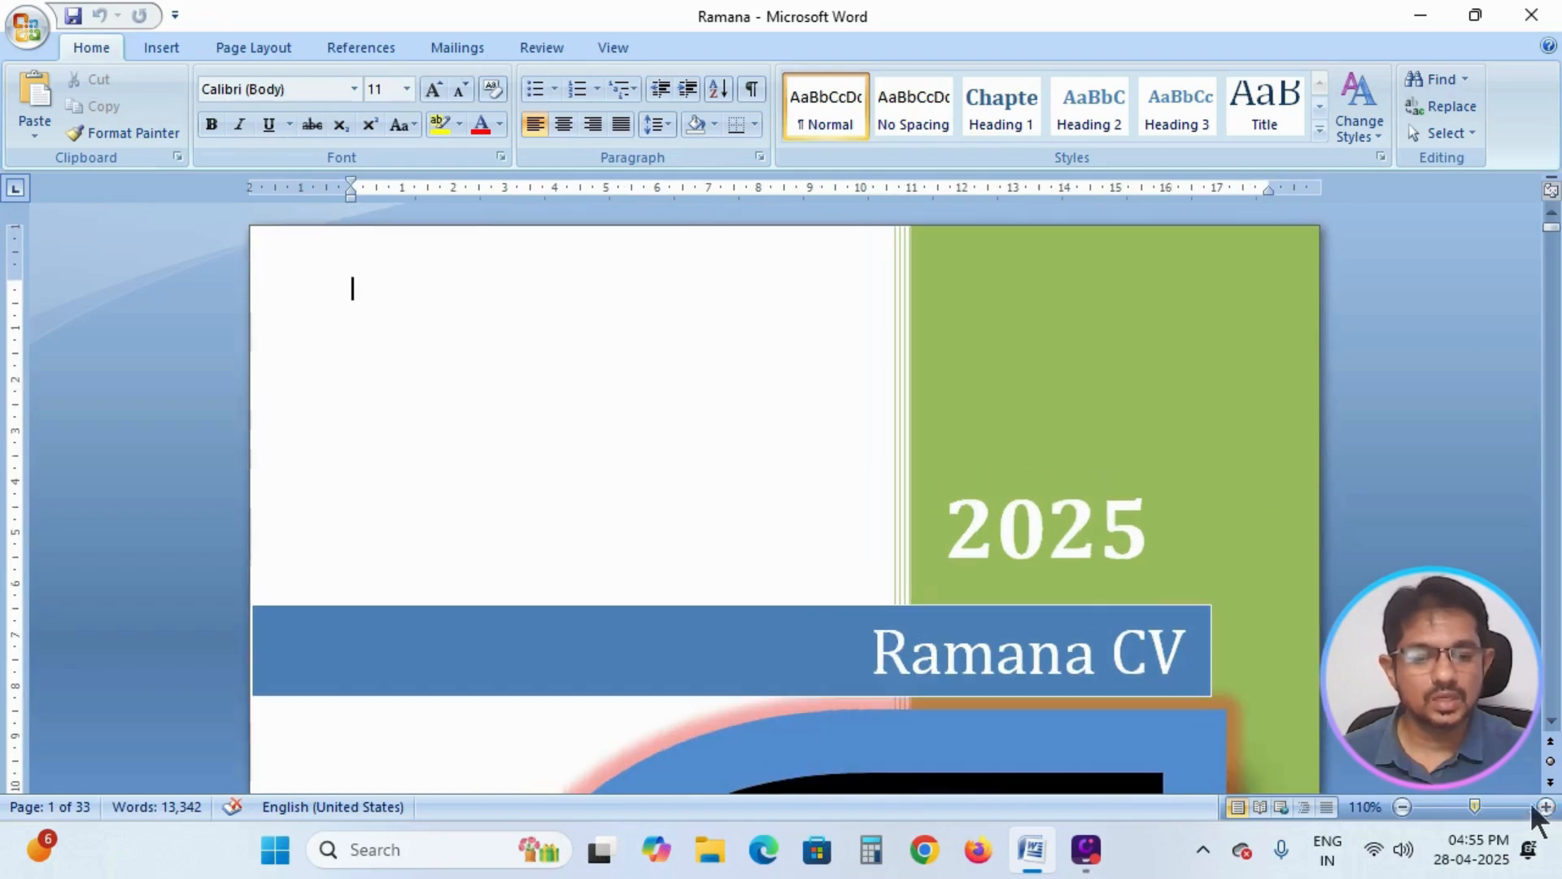
Zoom the document out to 50% and look over the cover page alongside the pages that follow.
left_click(1403, 805)
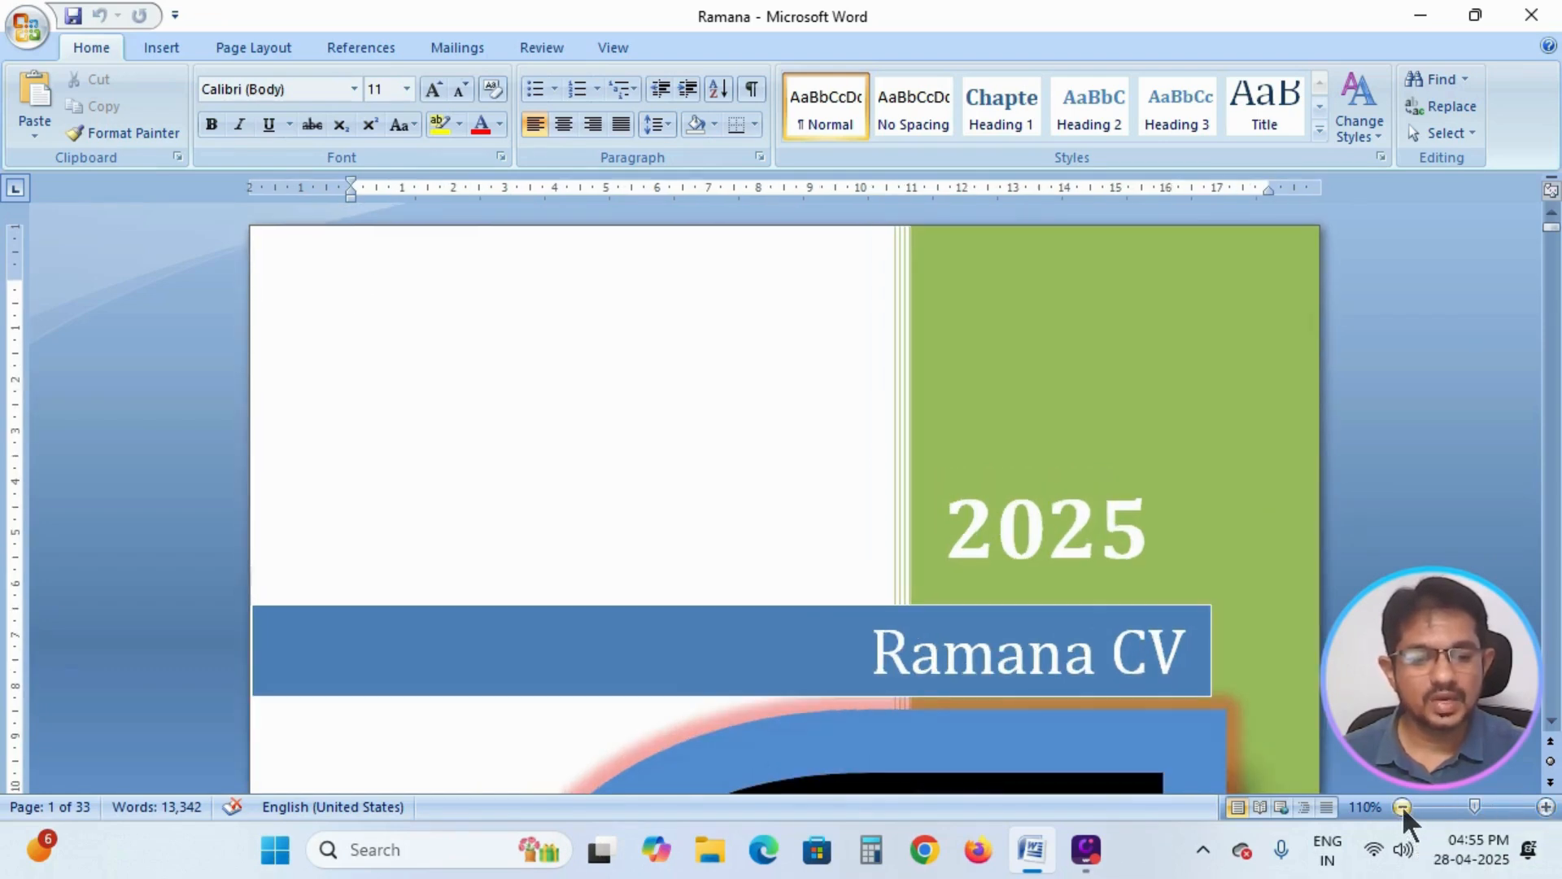
left_click(1402, 806)
left_click(1402, 805)
left_click(1403, 806)
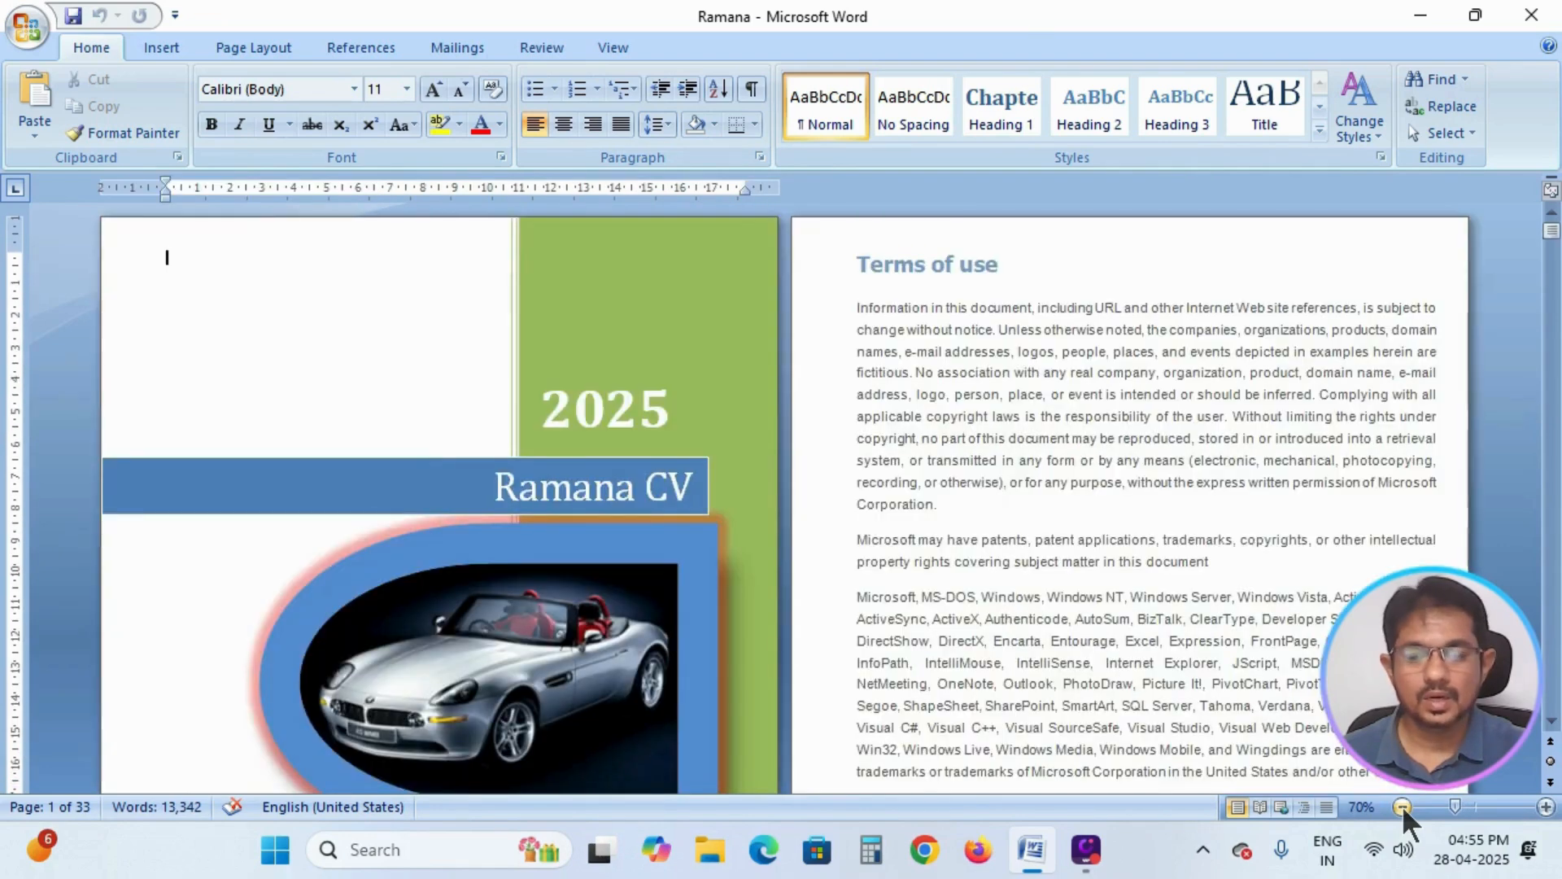
left_click(1403, 806)
left_click(1403, 806)
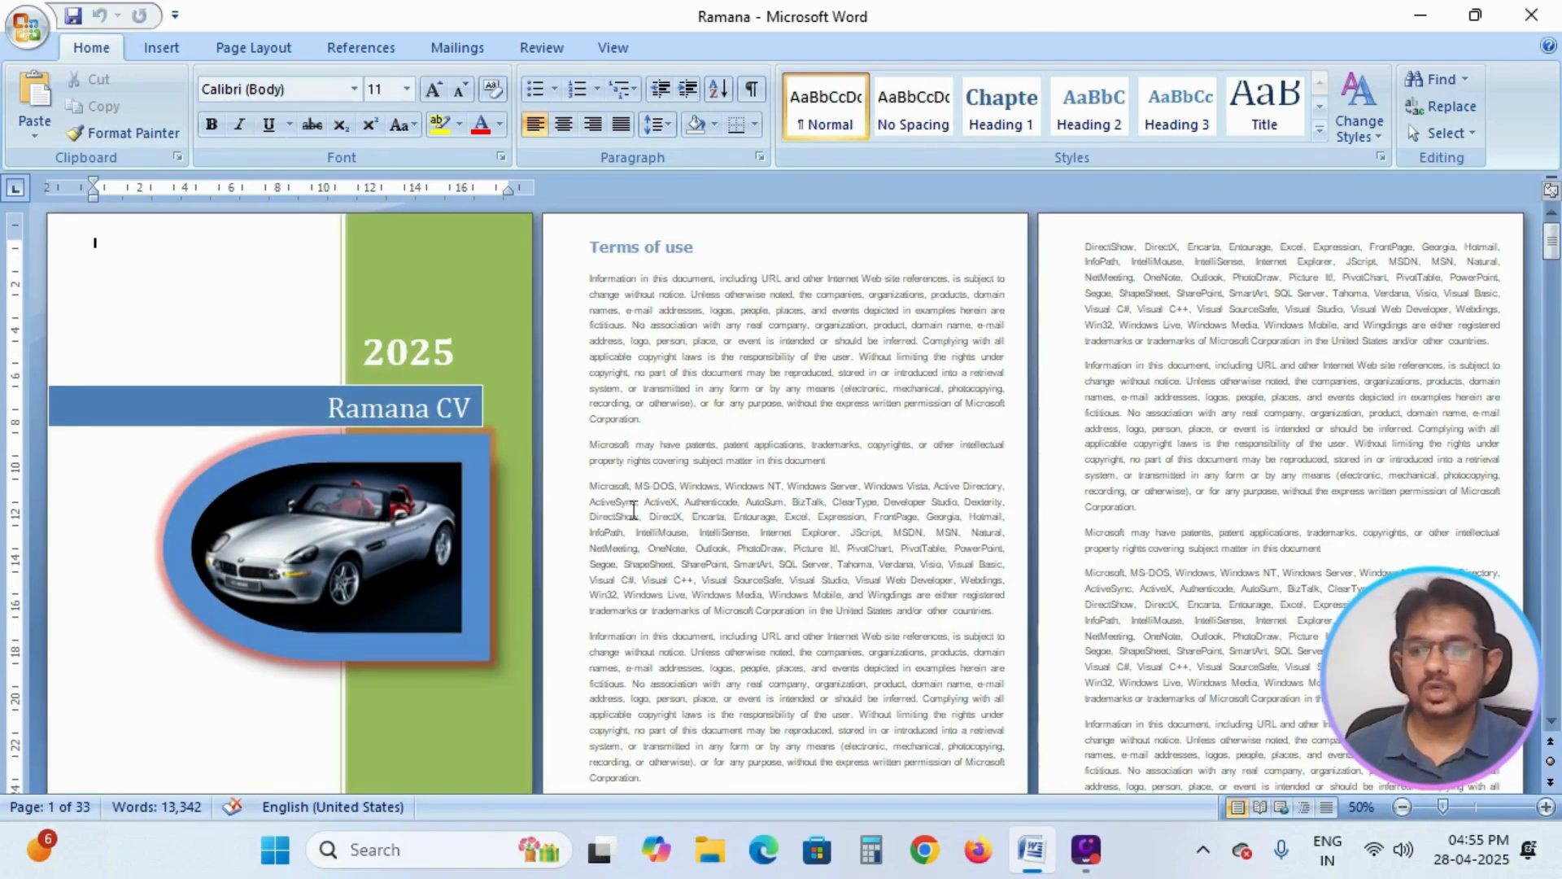
scroll(631, 506, "down", 2)
scroll(558, 423, "up", 2)
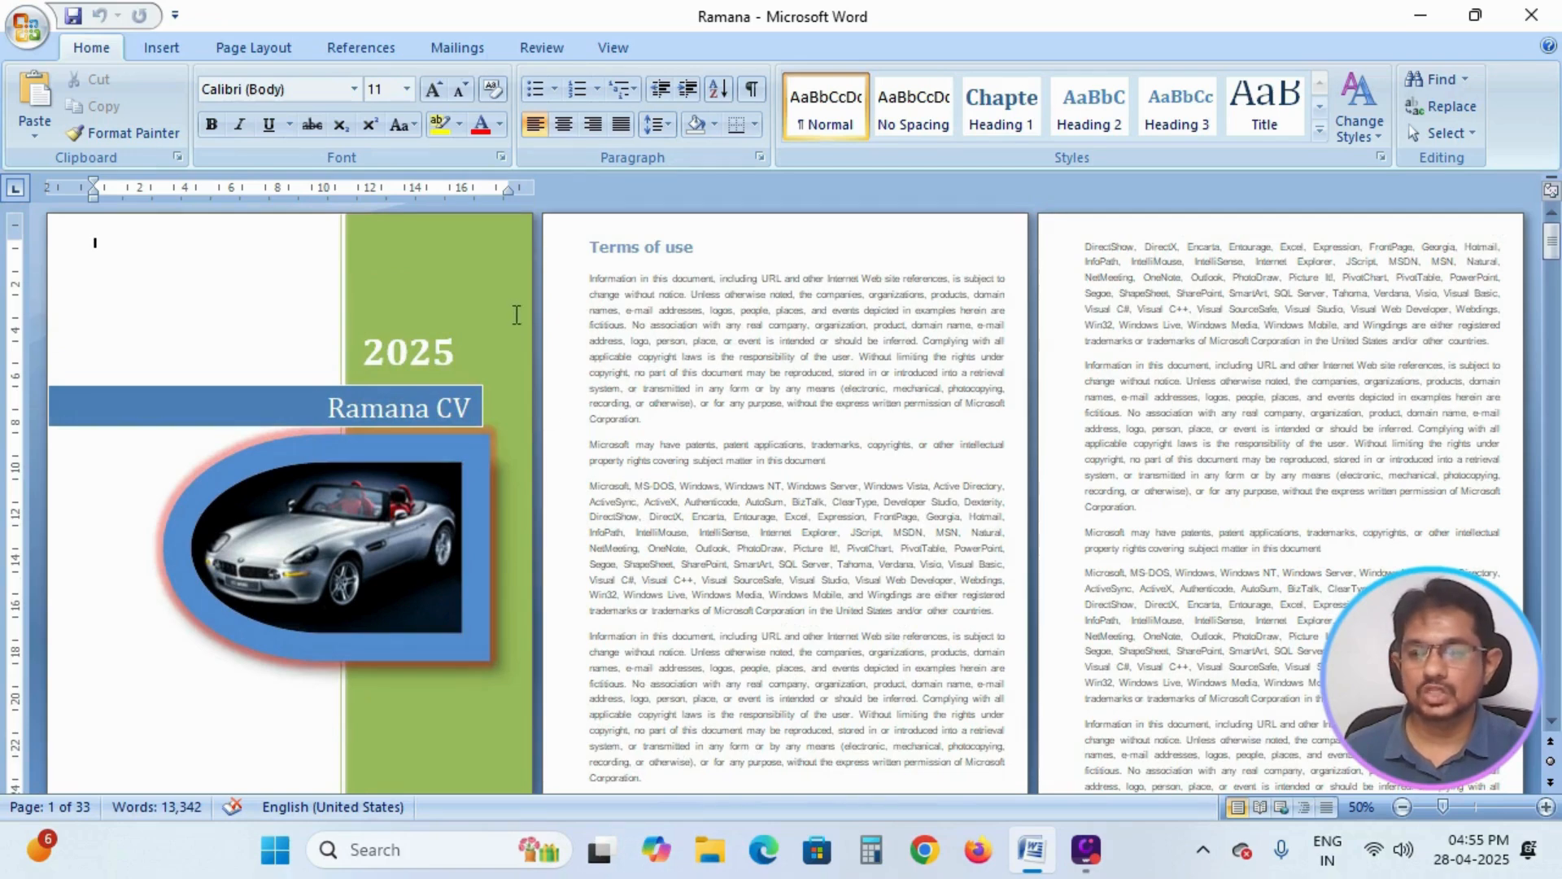